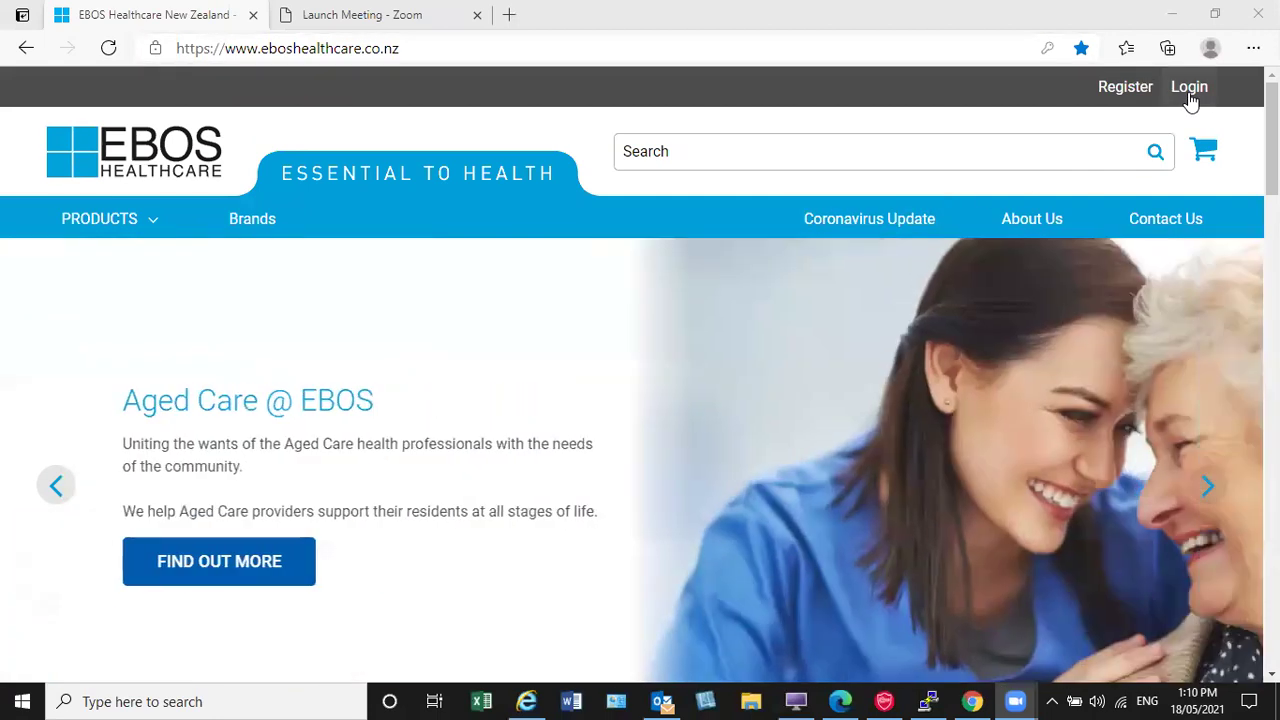
Step: Open the Login form and enter the account e-mail and password
left_click(1189, 88)
left_click(923, 177)
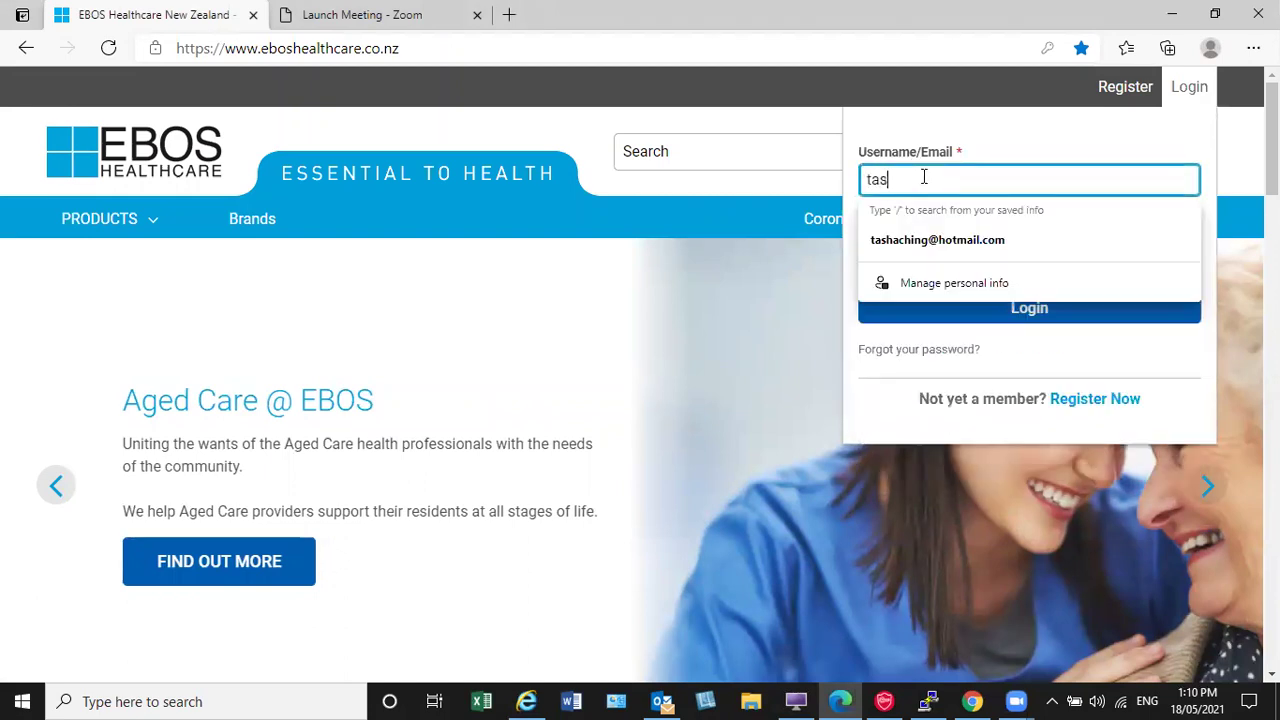
key("Tab")
type("•")
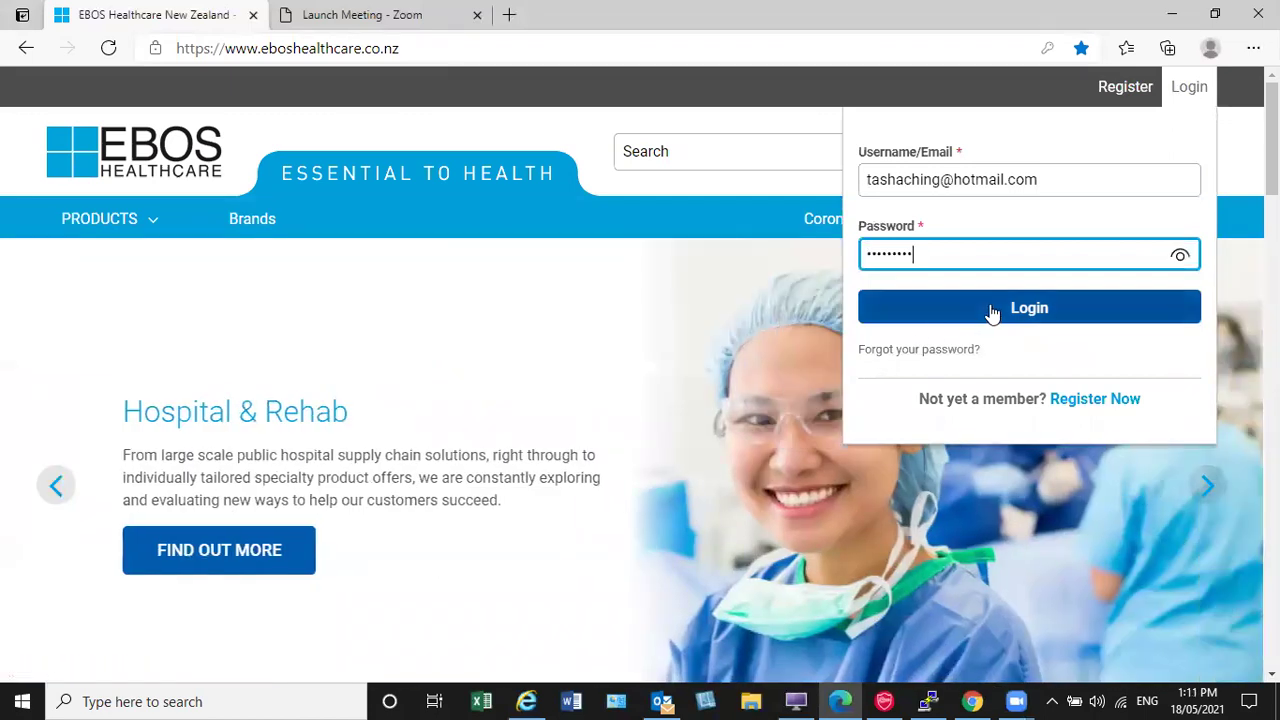
Step: Log in, go to Templates and pick the Nurses Template Updated Oct 2020
left_click(991, 312)
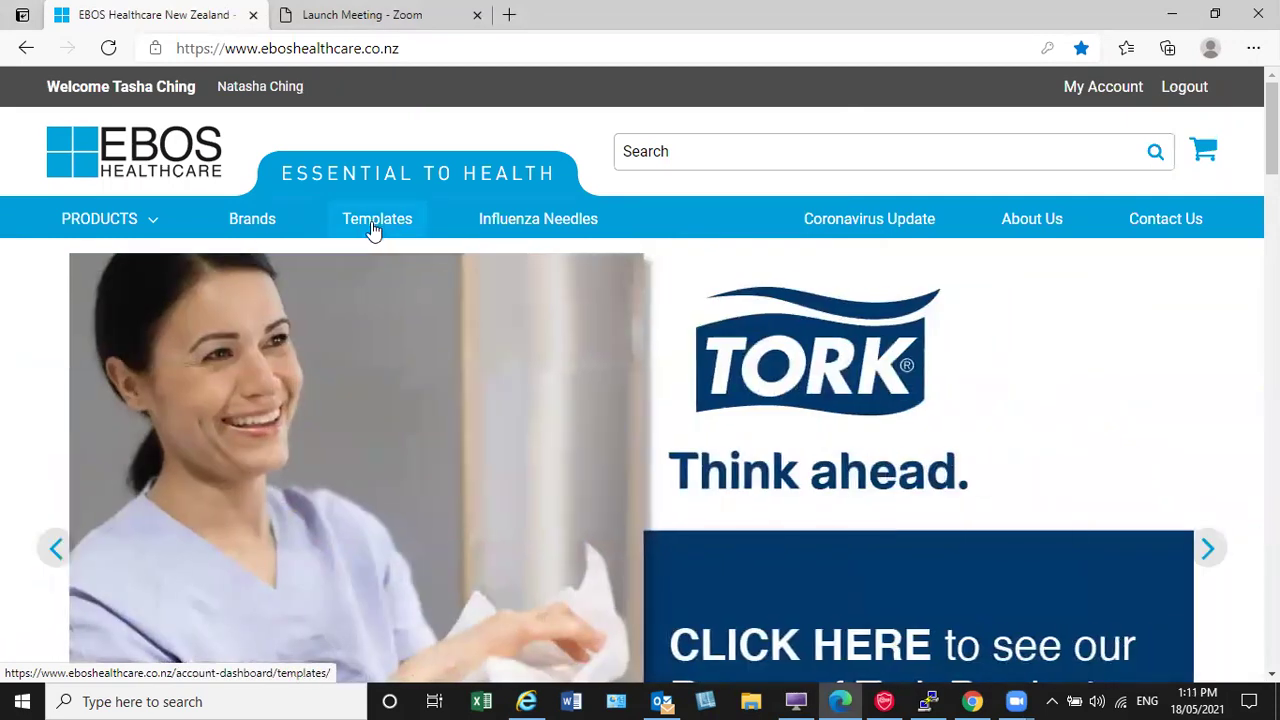
left_click(372, 229)
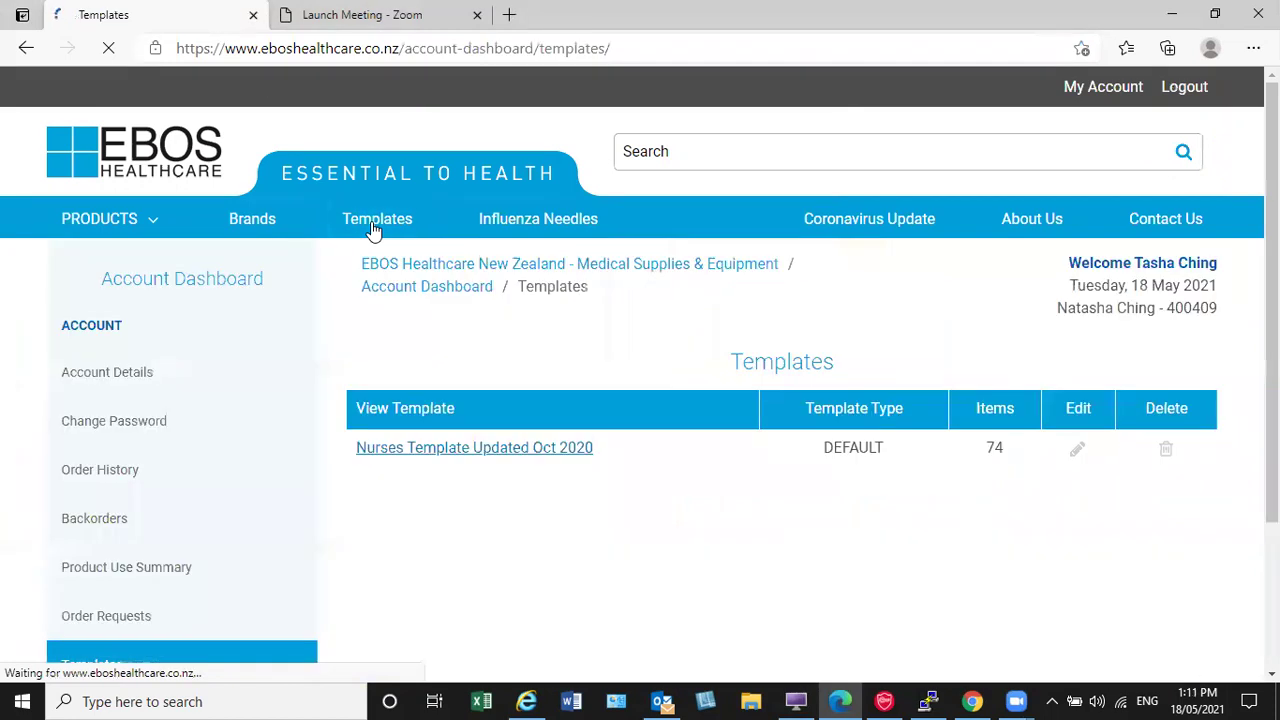
left_click(410, 456)
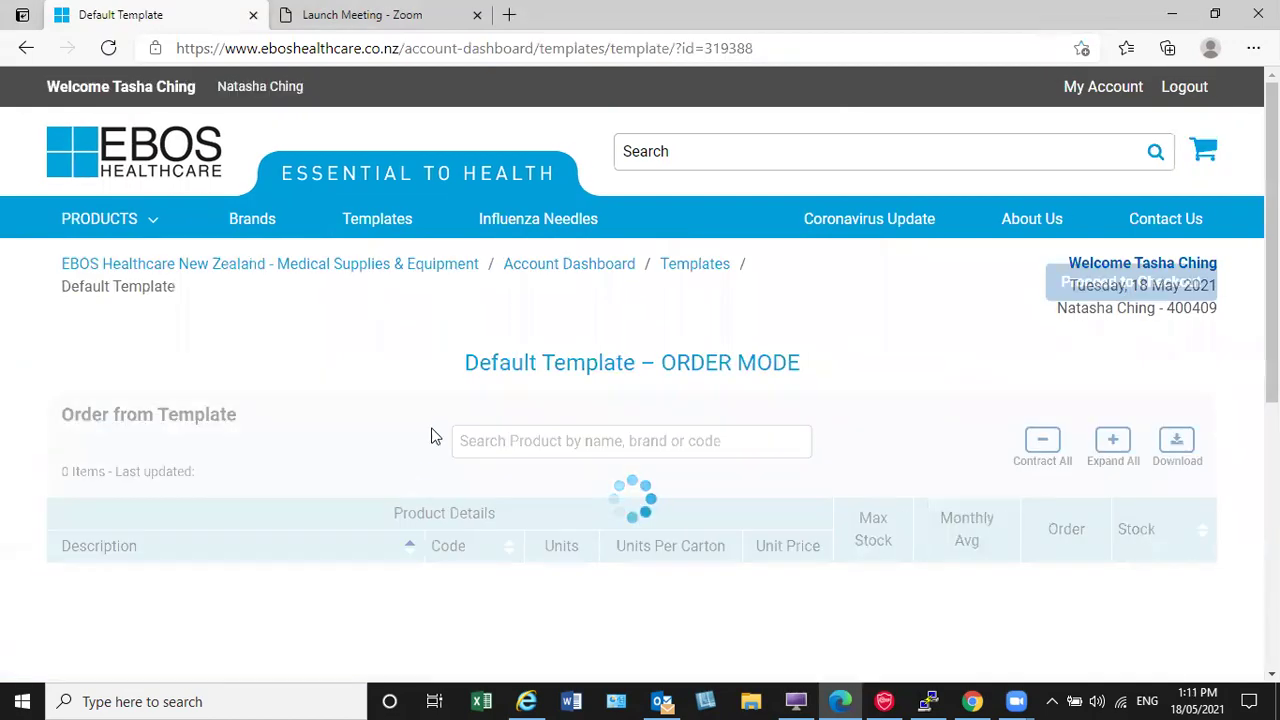
Step: Scroll through the Nurses Template's 74 products, all at order quantity 0
scroll(435, 437, "down", 3)
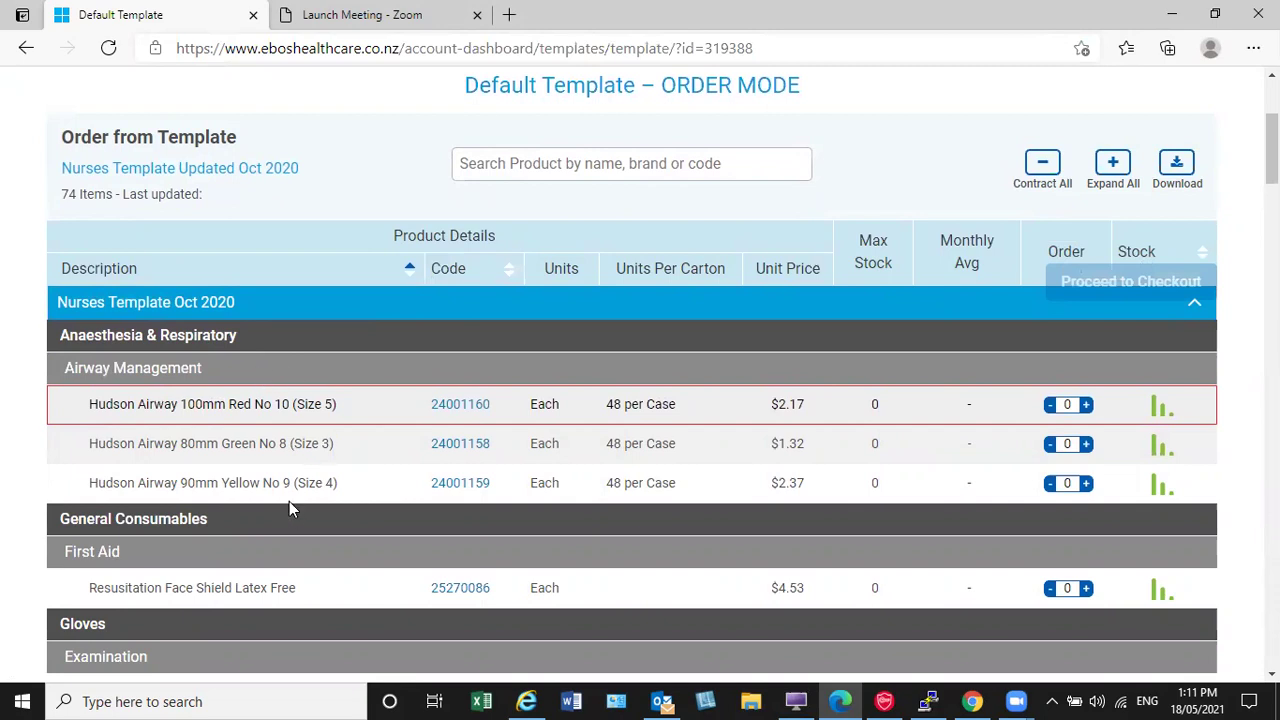
scroll(289, 501, "down", 2)
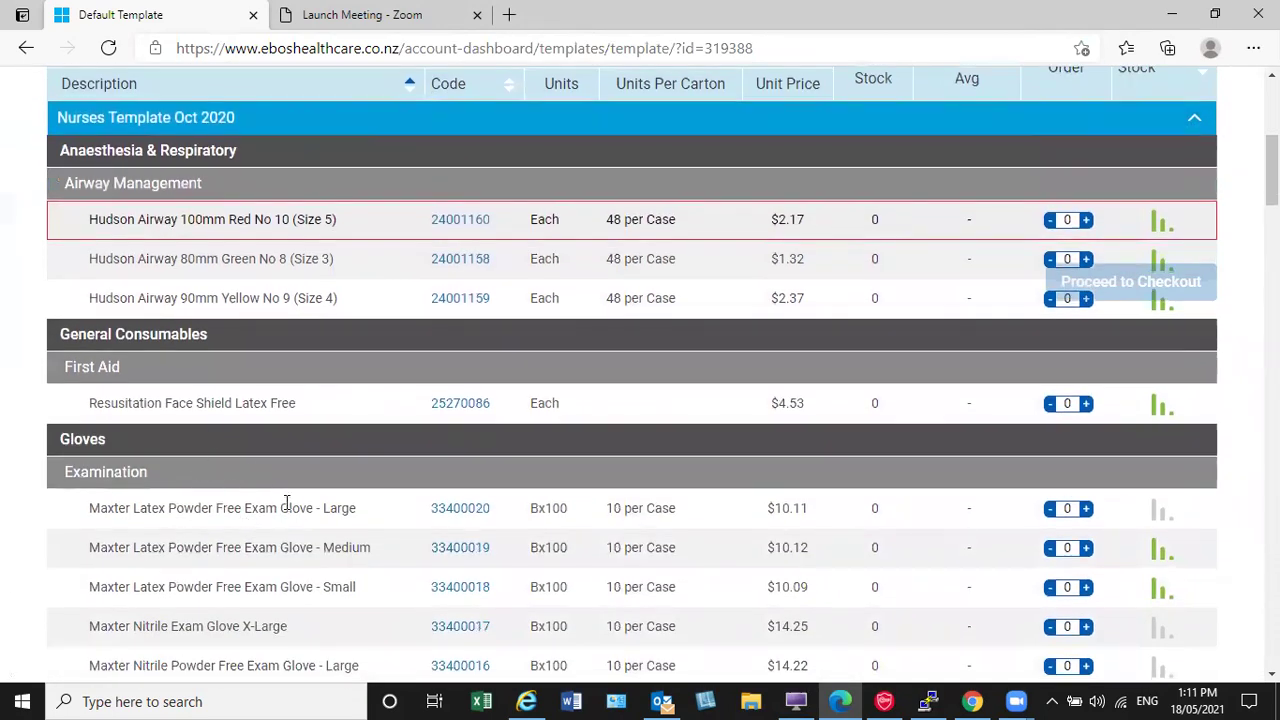
scroll(286, 502, "up", 1)
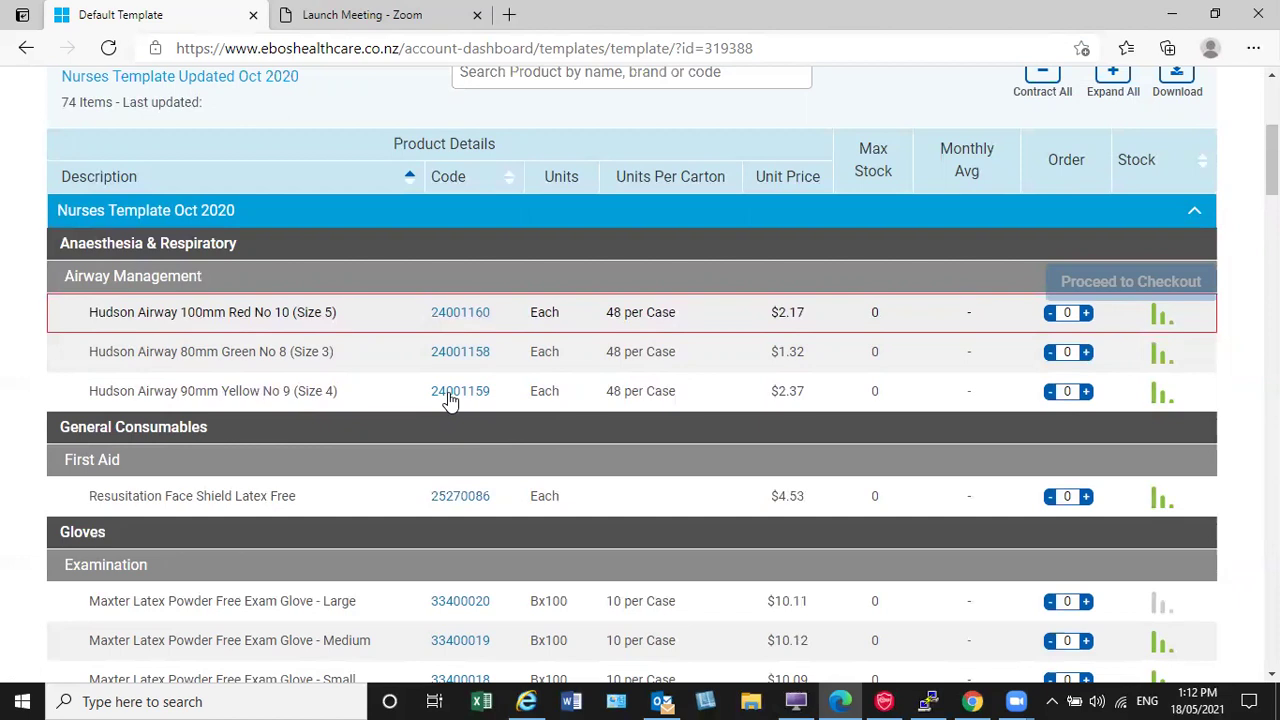
left_click(449, 397)
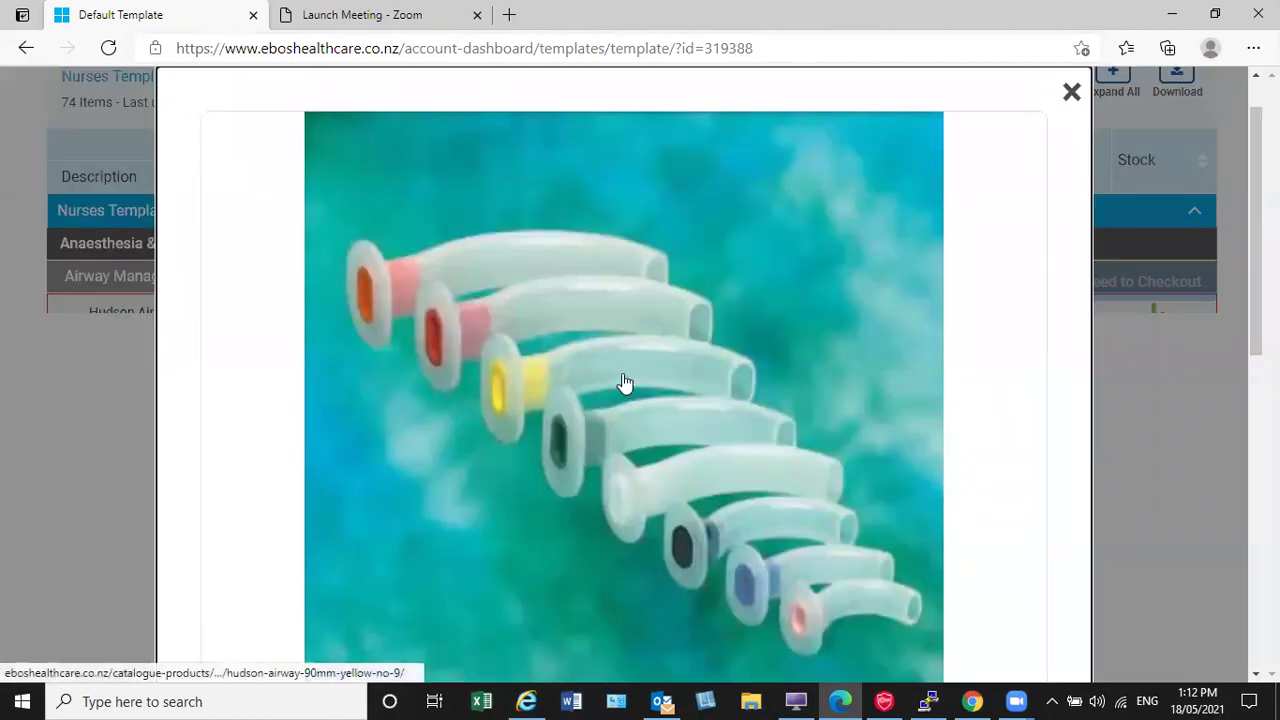
scroll(624, 383, "down", 1)
scroll(621, 386, "down", 1)
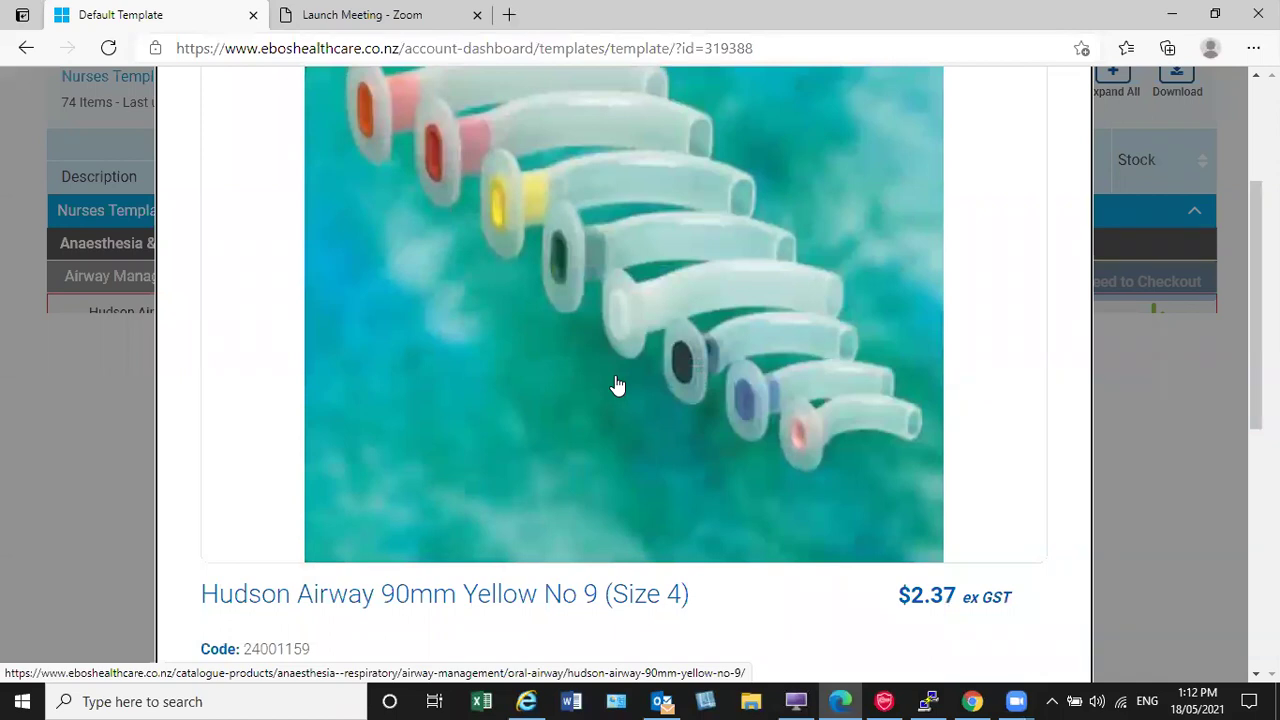
scroll(617, 386, "down", 6)
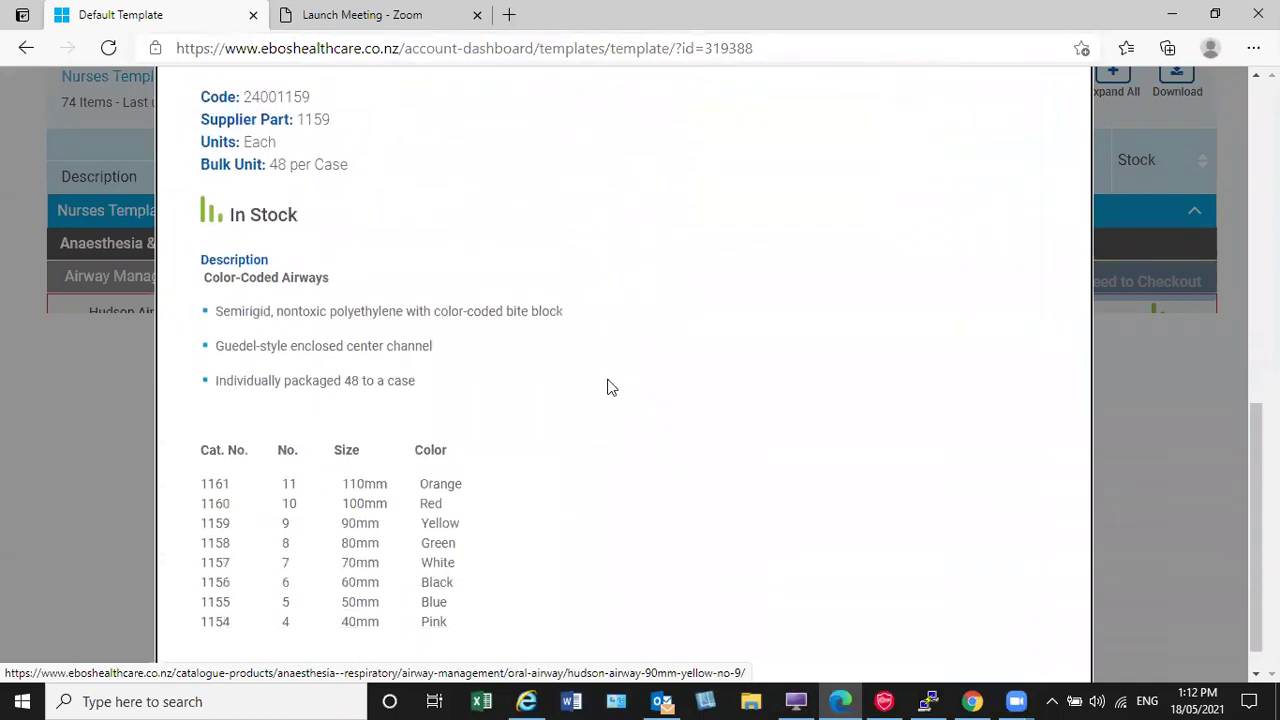
scroll(608, 382, "up", 6)
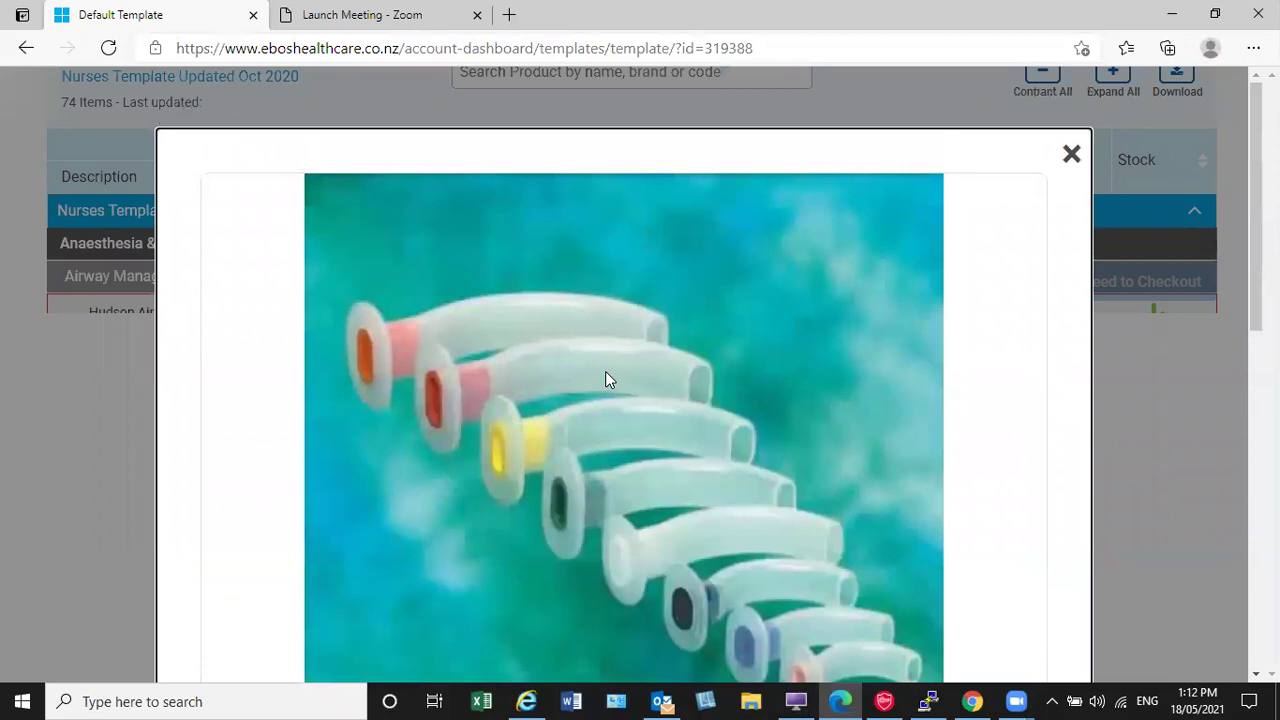
left_click(1069, 155)
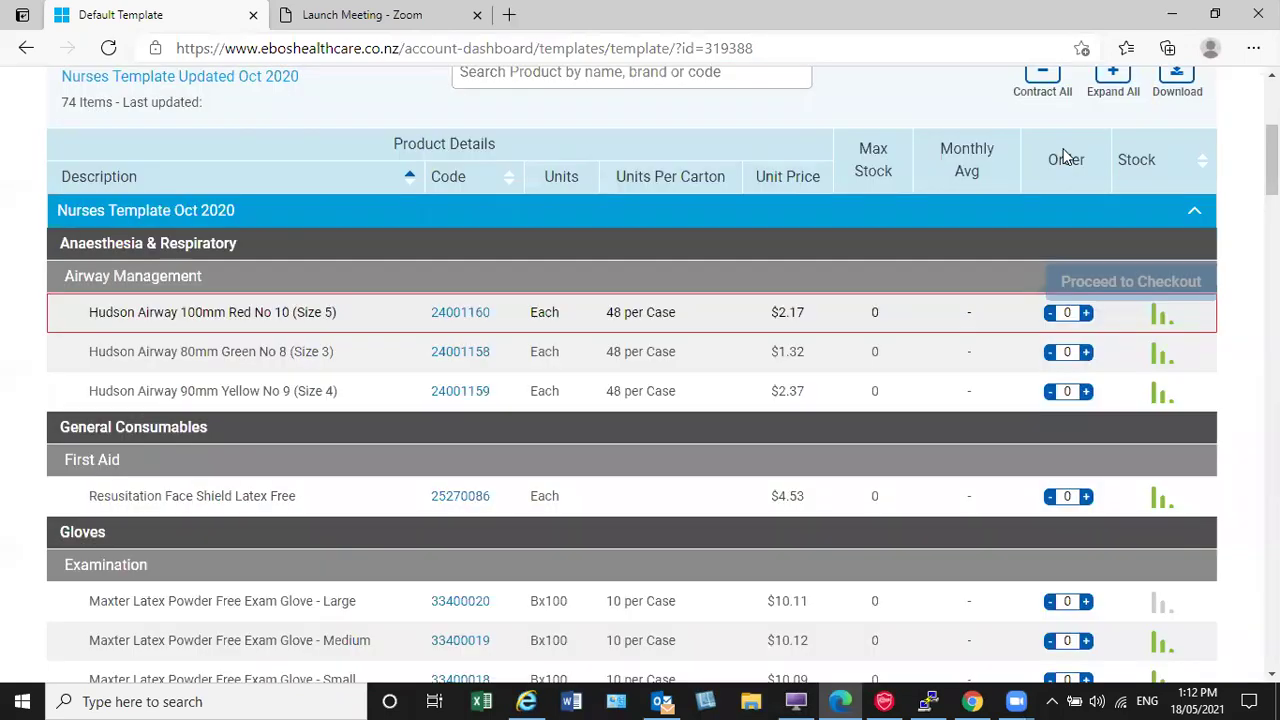
left_click(470, 610)
scroll(543, 549, "down", 5)
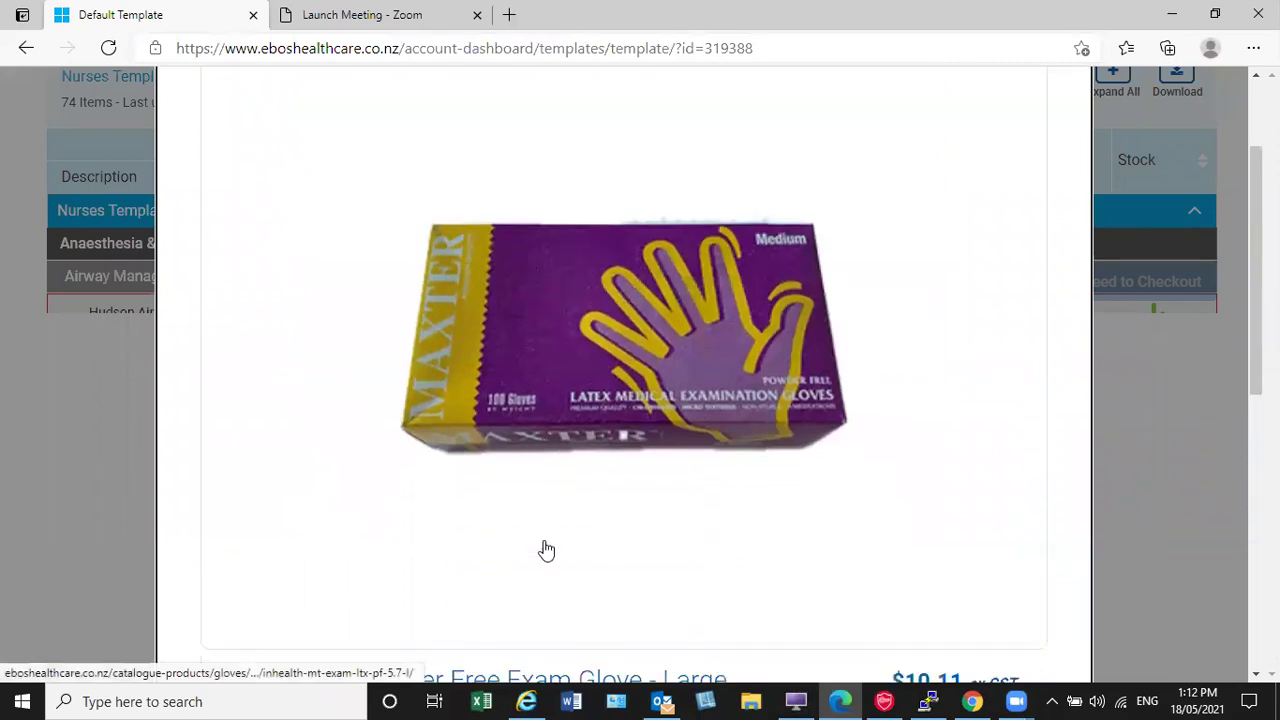
scroll(576, 544, "down", 3)
scroll(577, 542, "up", 4)
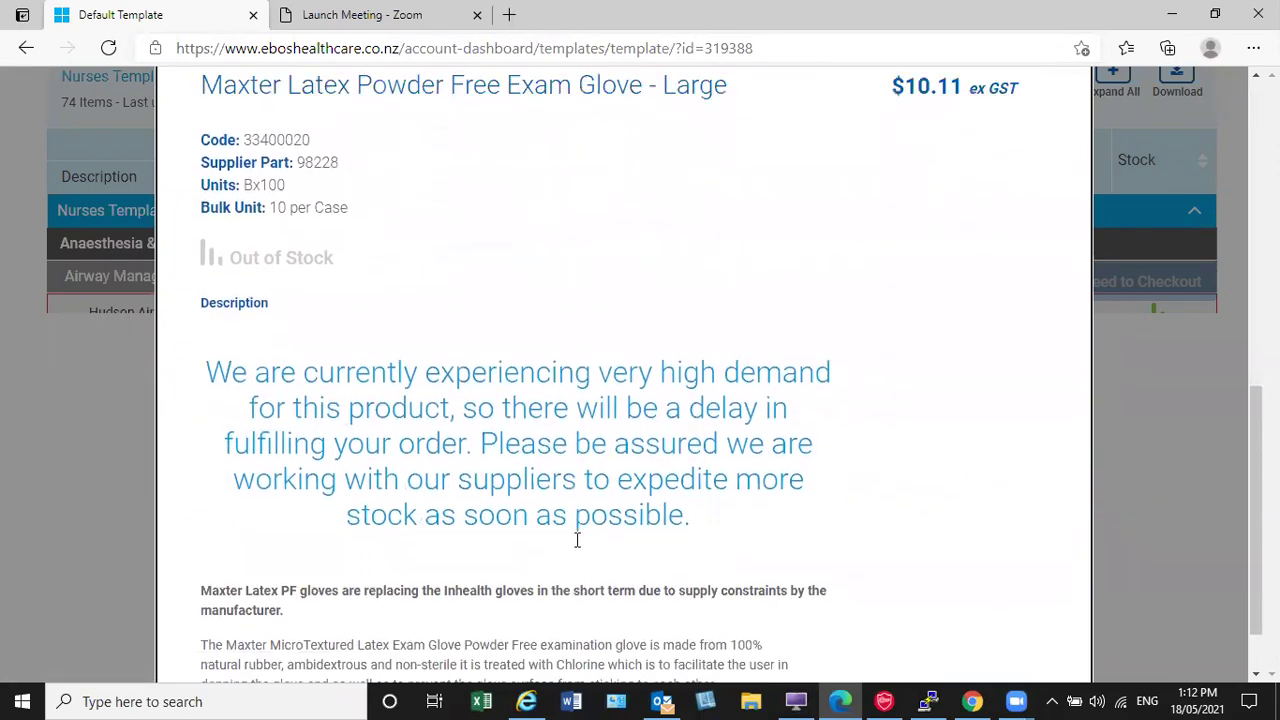
scroll(577, 540, "up", 5)
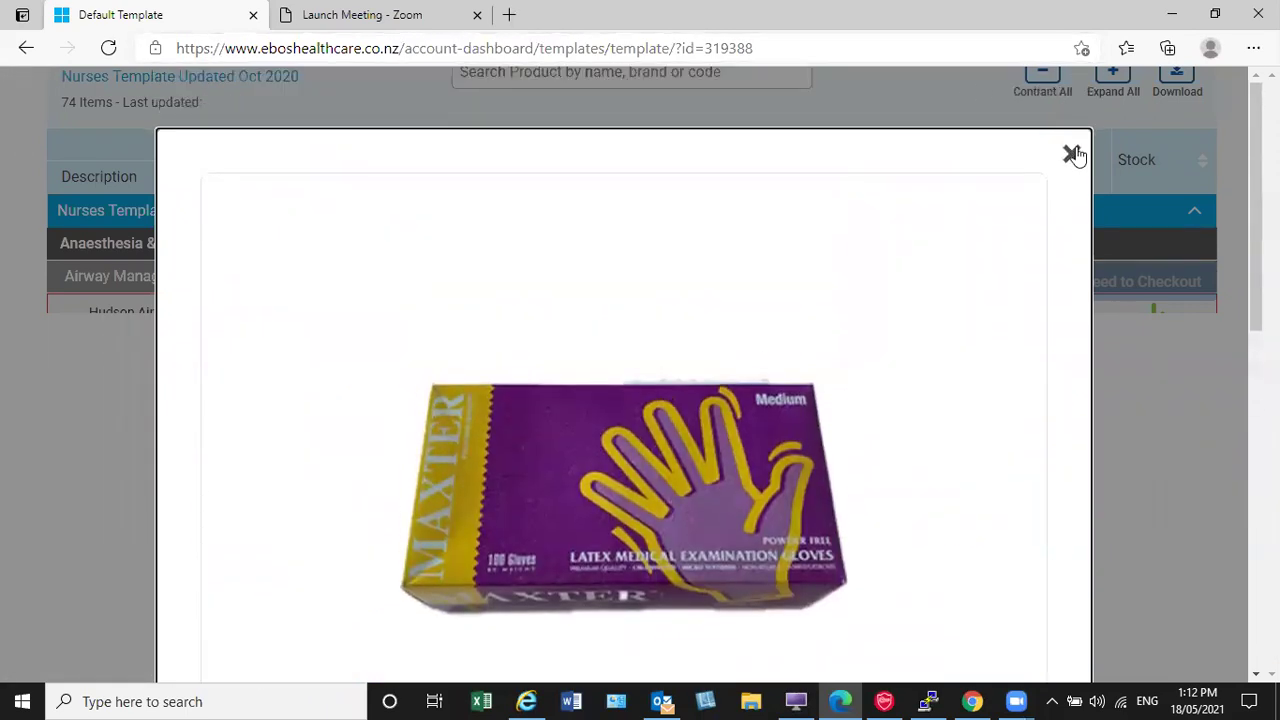
left_click(1072, 152)
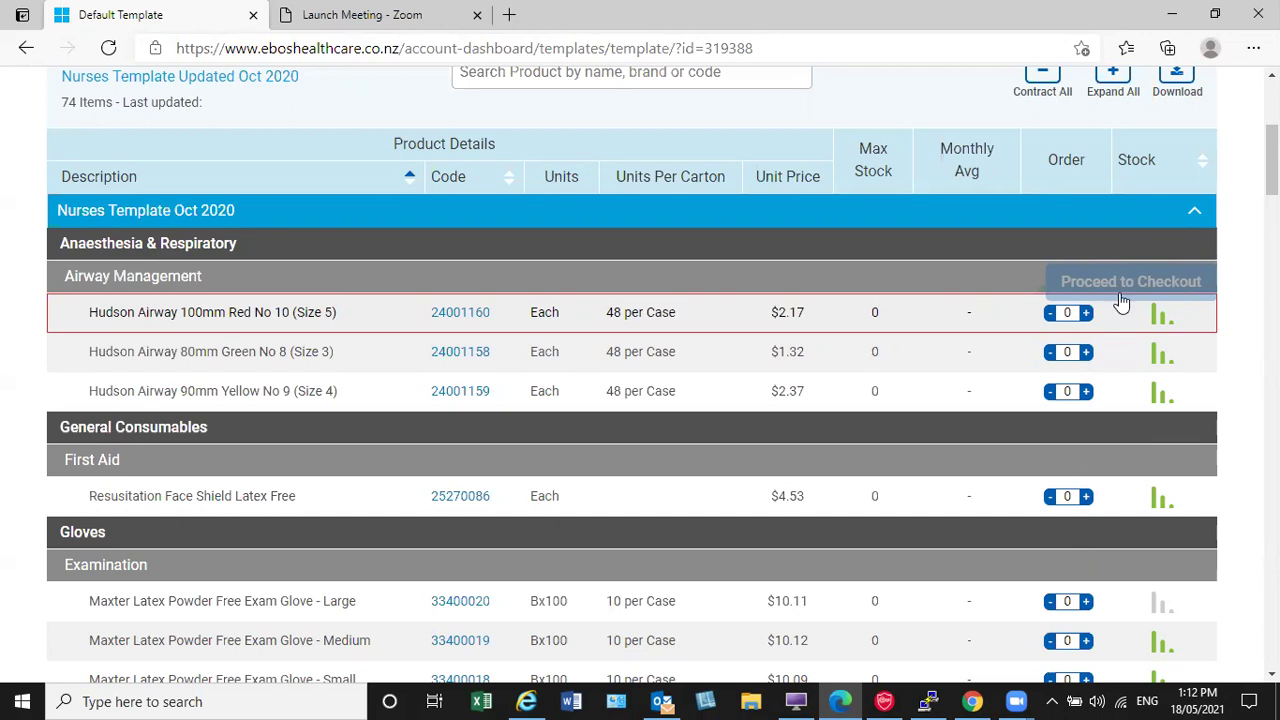
Step: Add 1 Resuscitation Face Shield, 2 small and 1 large Maxter latex glove boxes
left_click(1086, 497)
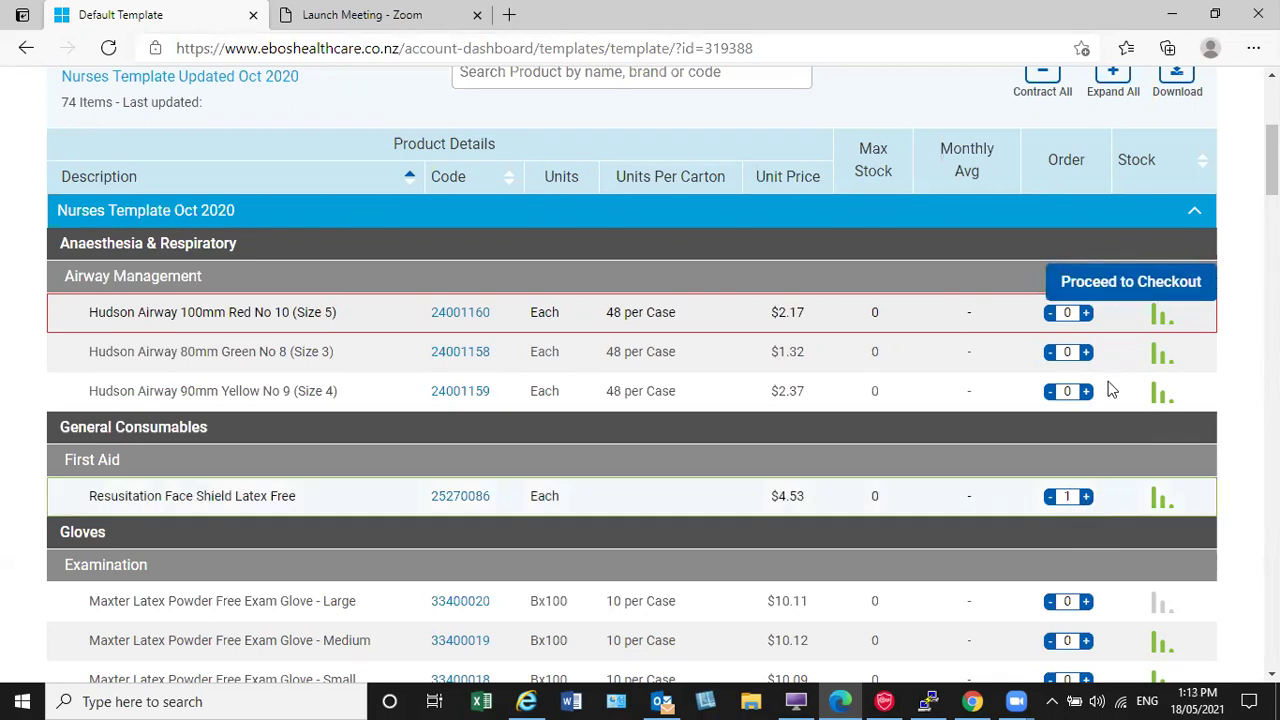
scroll(1110, 385, "down", 5)
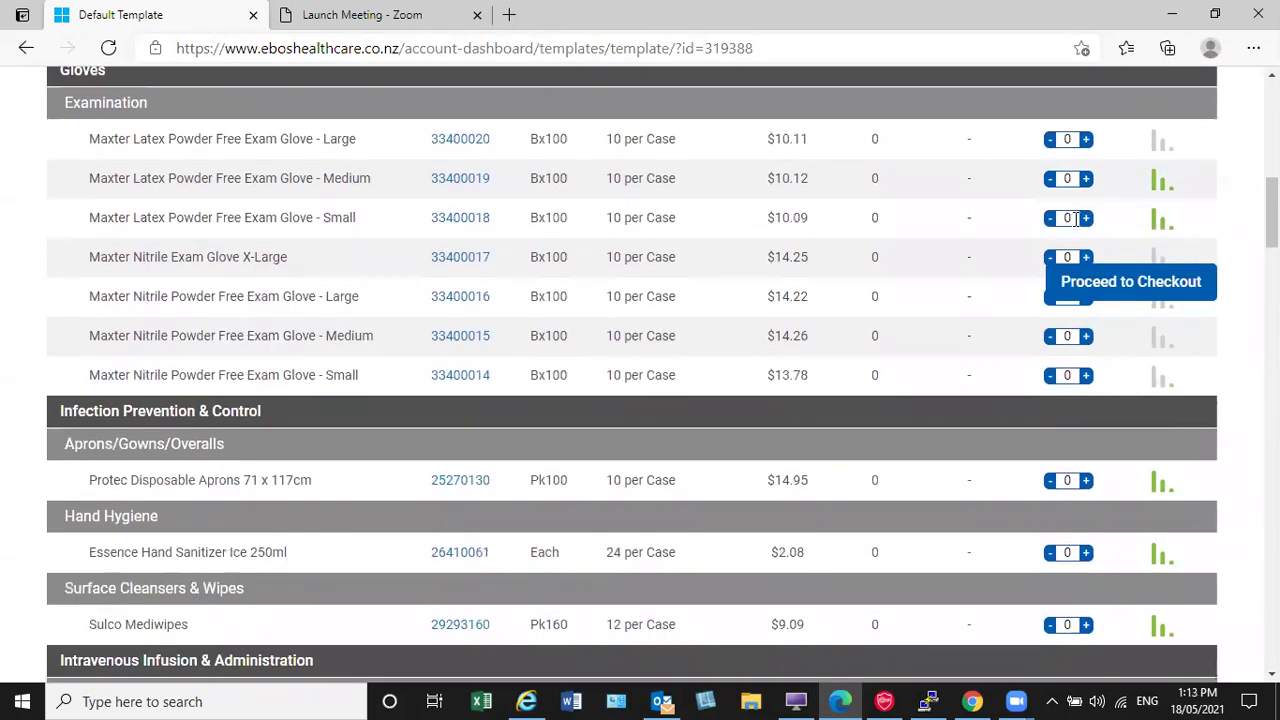
left_click(1086, 218)
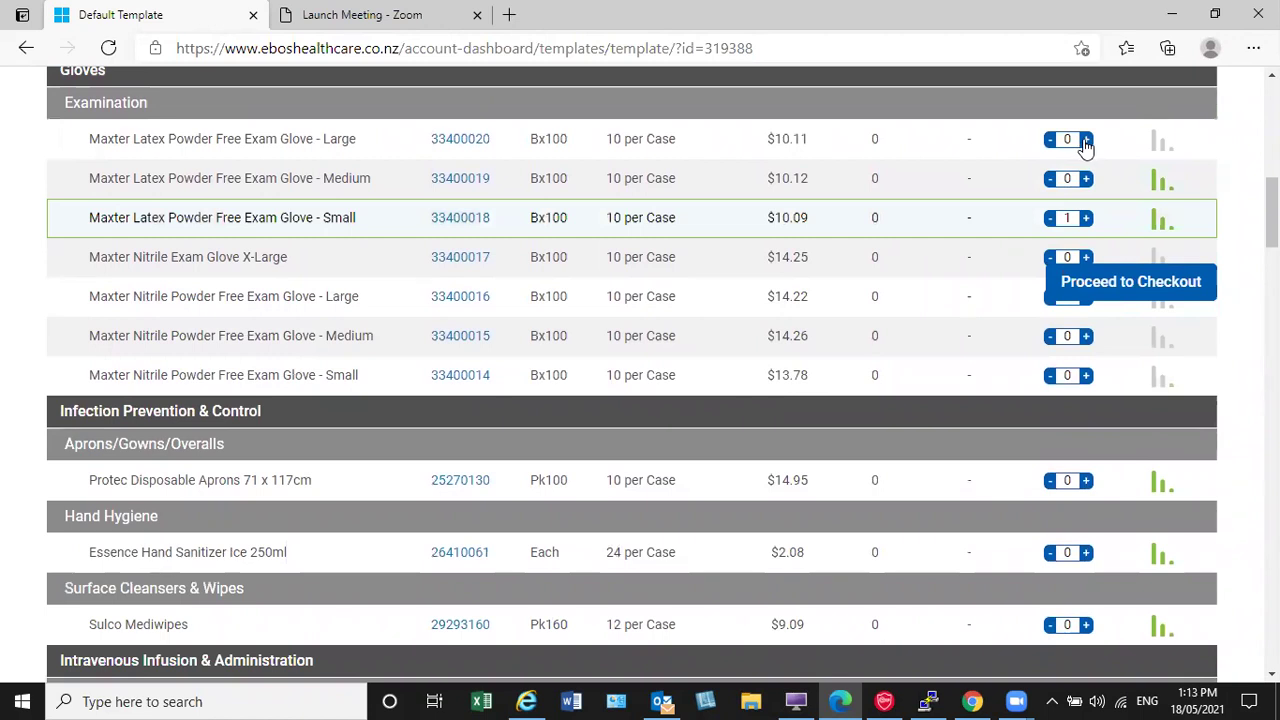
left_click(1086, 218)
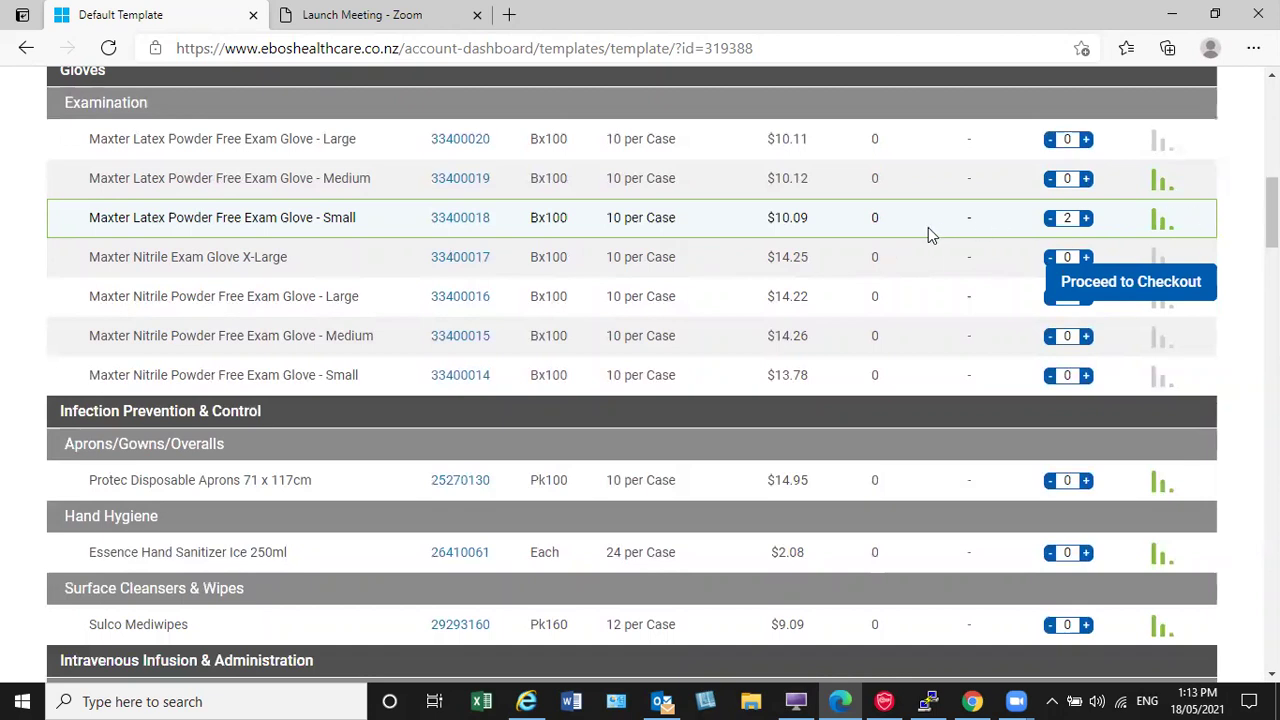
left_click(1087, 141)
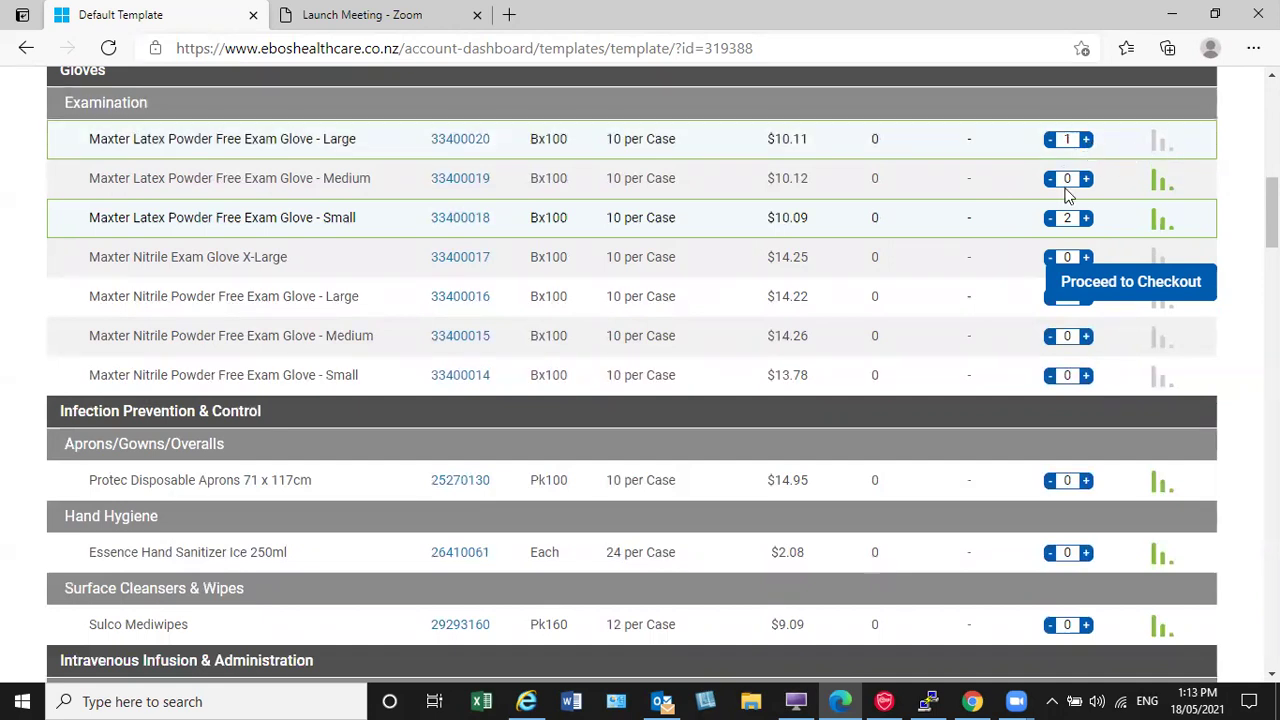
scroll(995, 375, "up", 3)
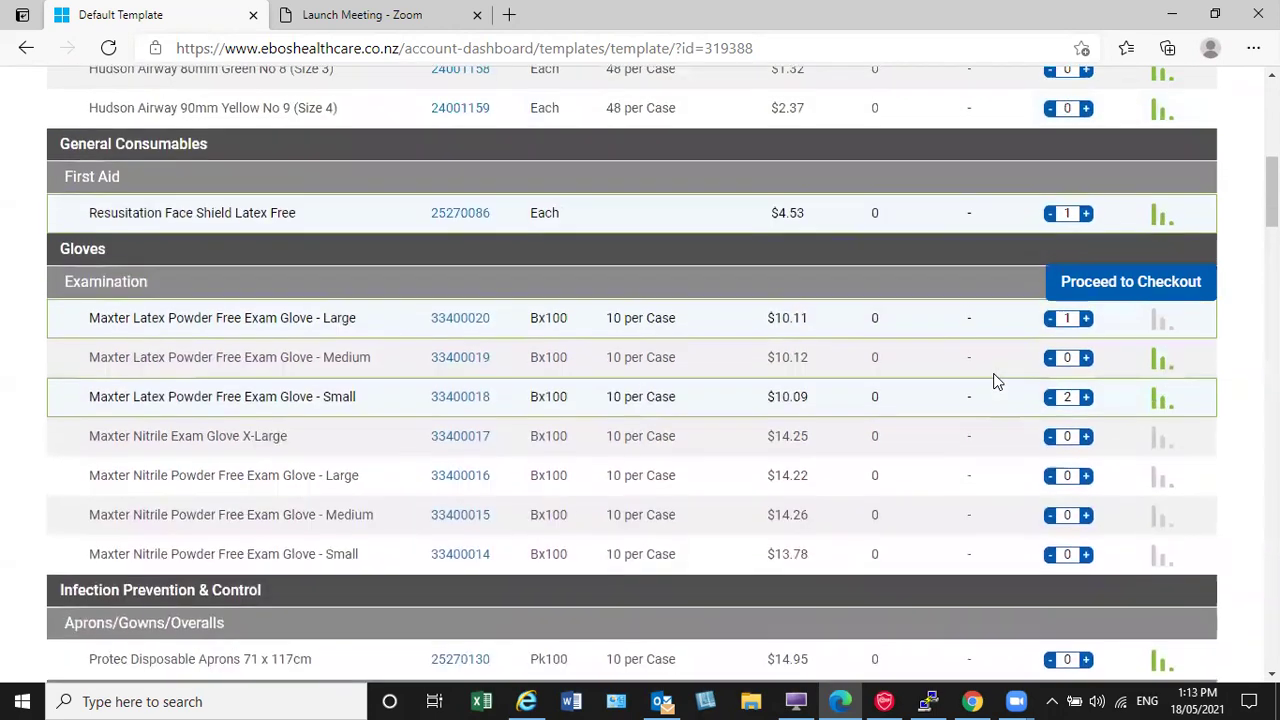
scroll(960, 388, "up", 4)
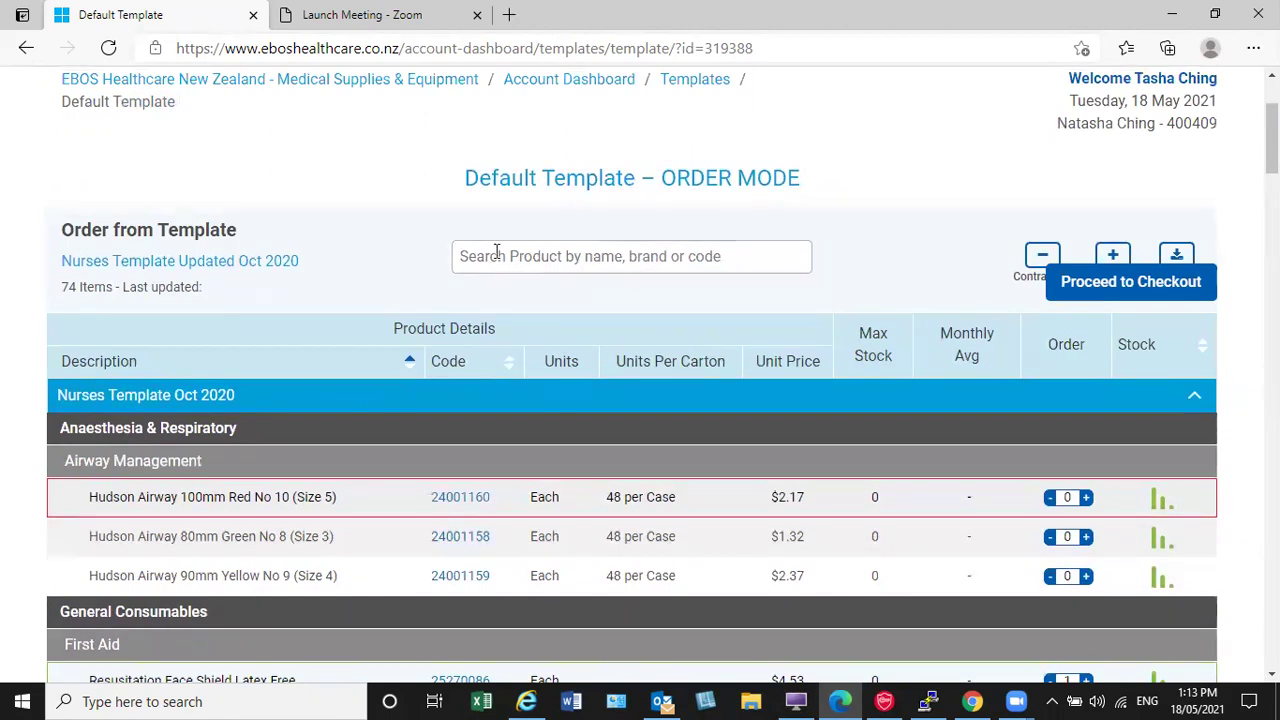
Step: Search the template for 'Glove' and add one box of Maxter Nitrile Exam Gloves X-Large
left_click(569, 256)
type("Glove")
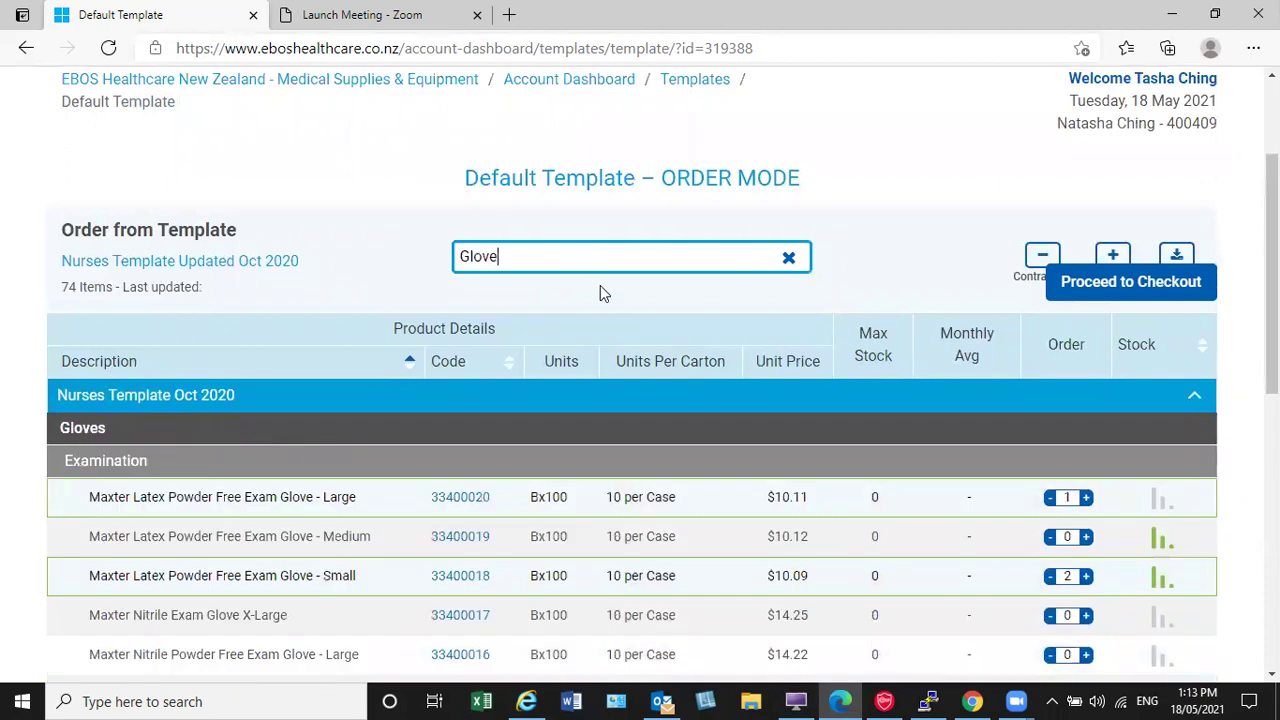
scroll(603, 296, "down", 2)
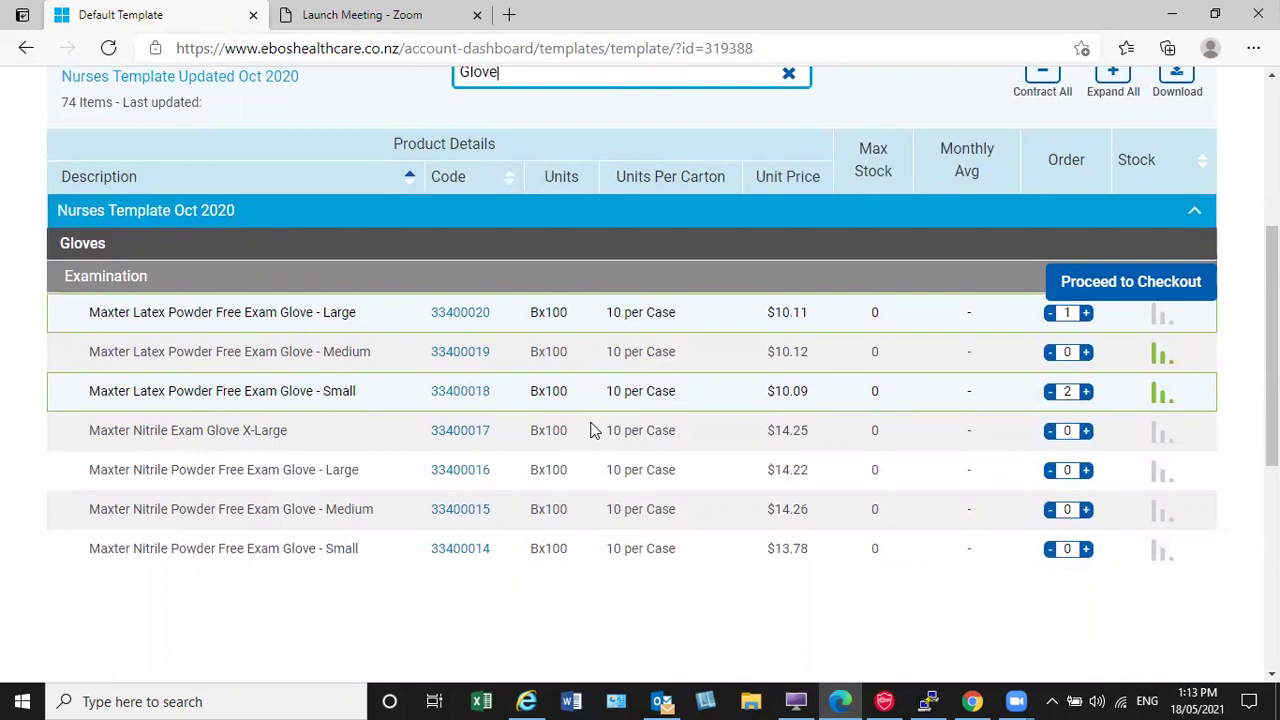
scroll(593, 428, "up", 1)
left_click(1086, 524)
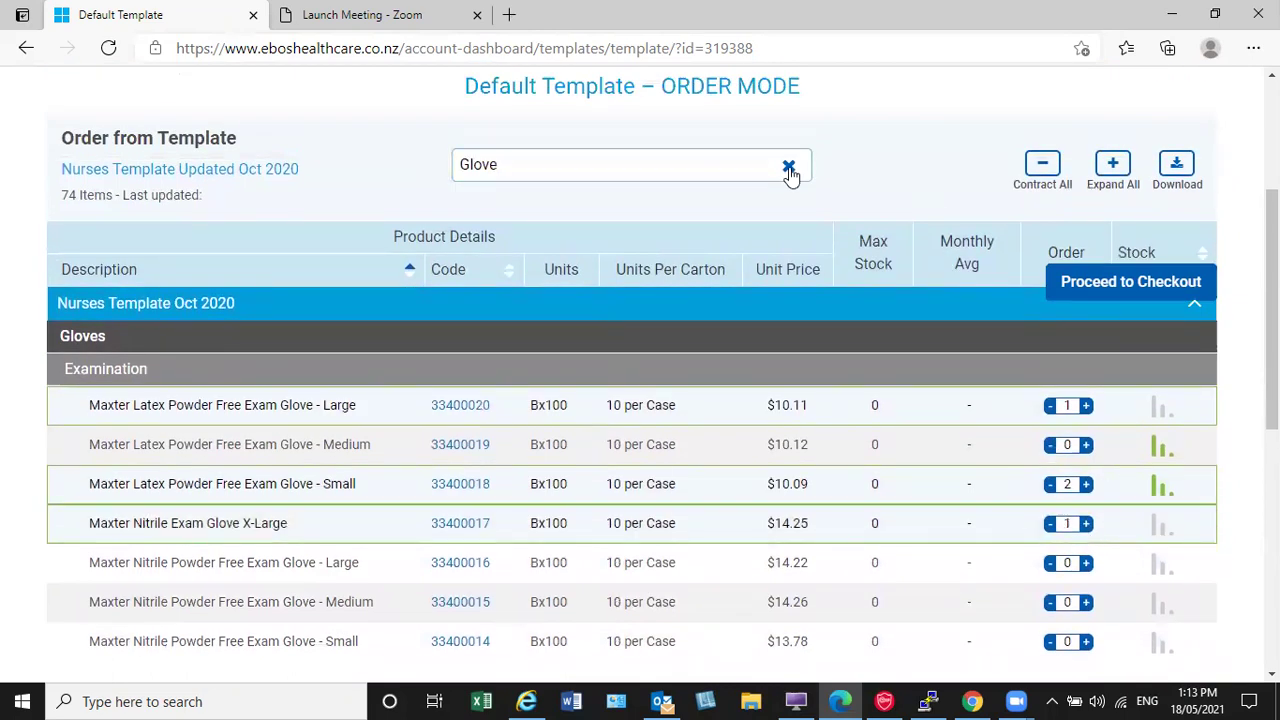
left_click(789, 167)
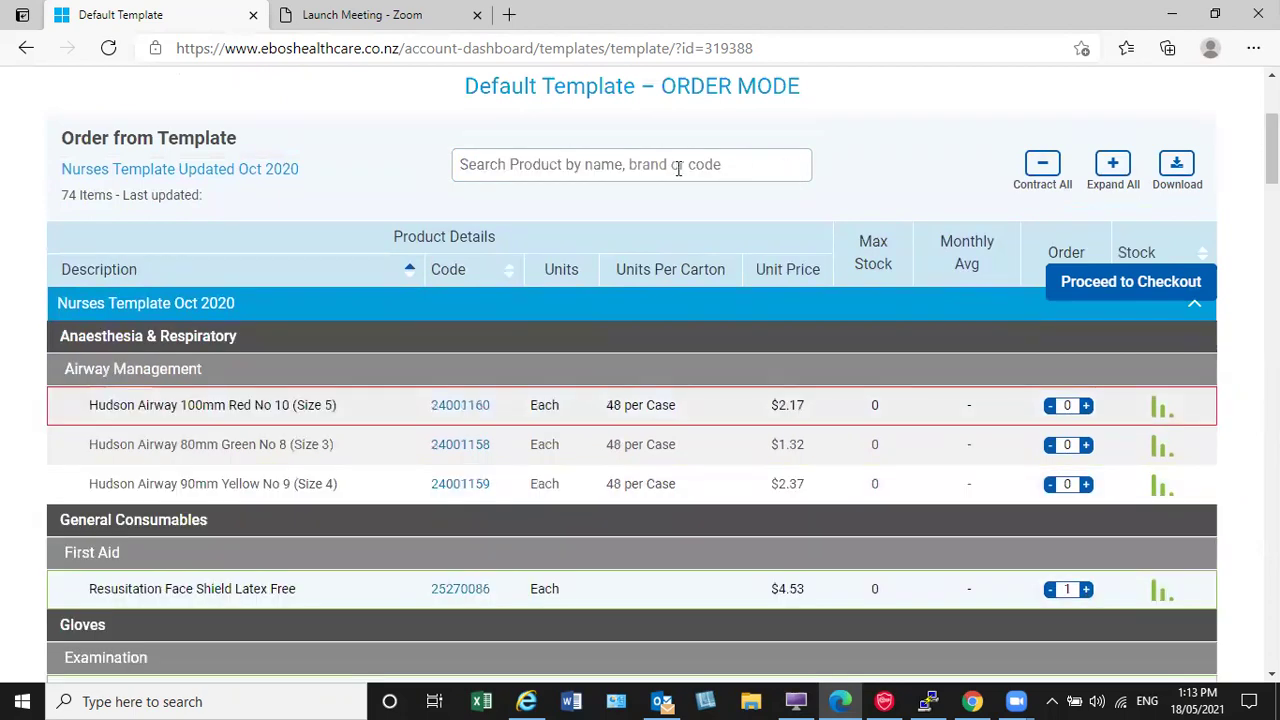
Step: Search for 'BD', then product code 25270086, and clear the search afterwards
left_click(622, 165)
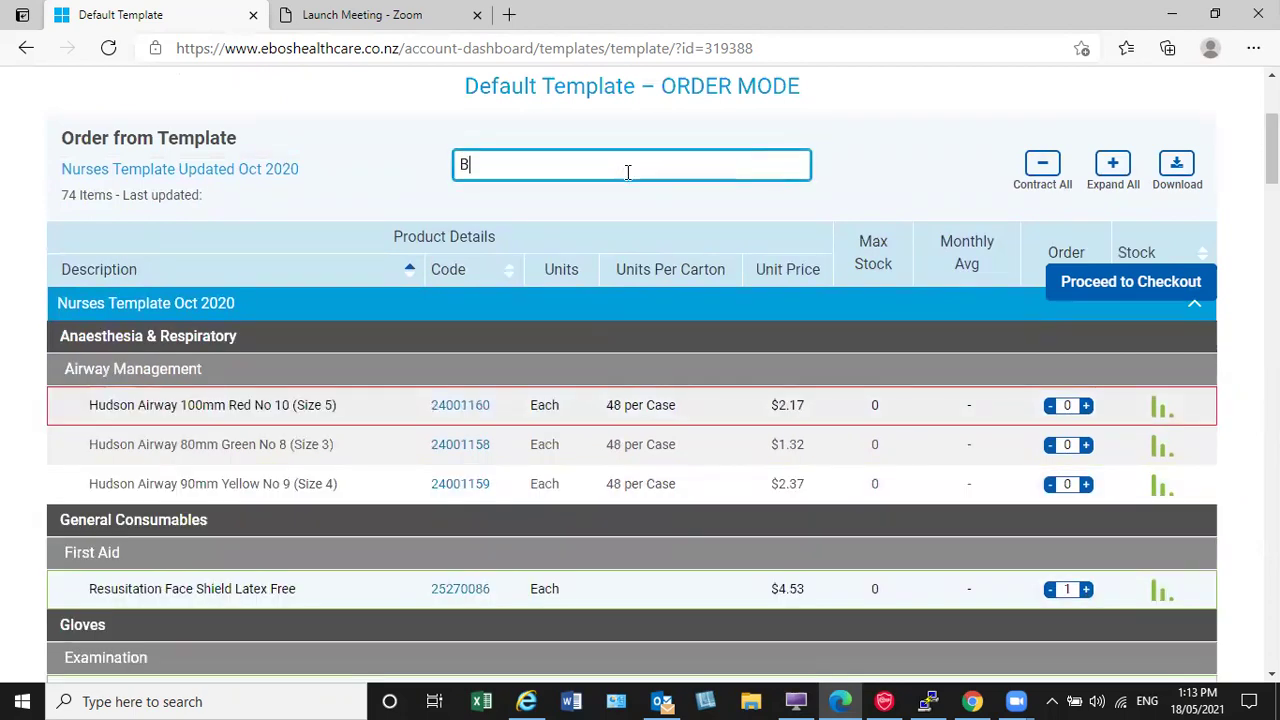
type("BD")
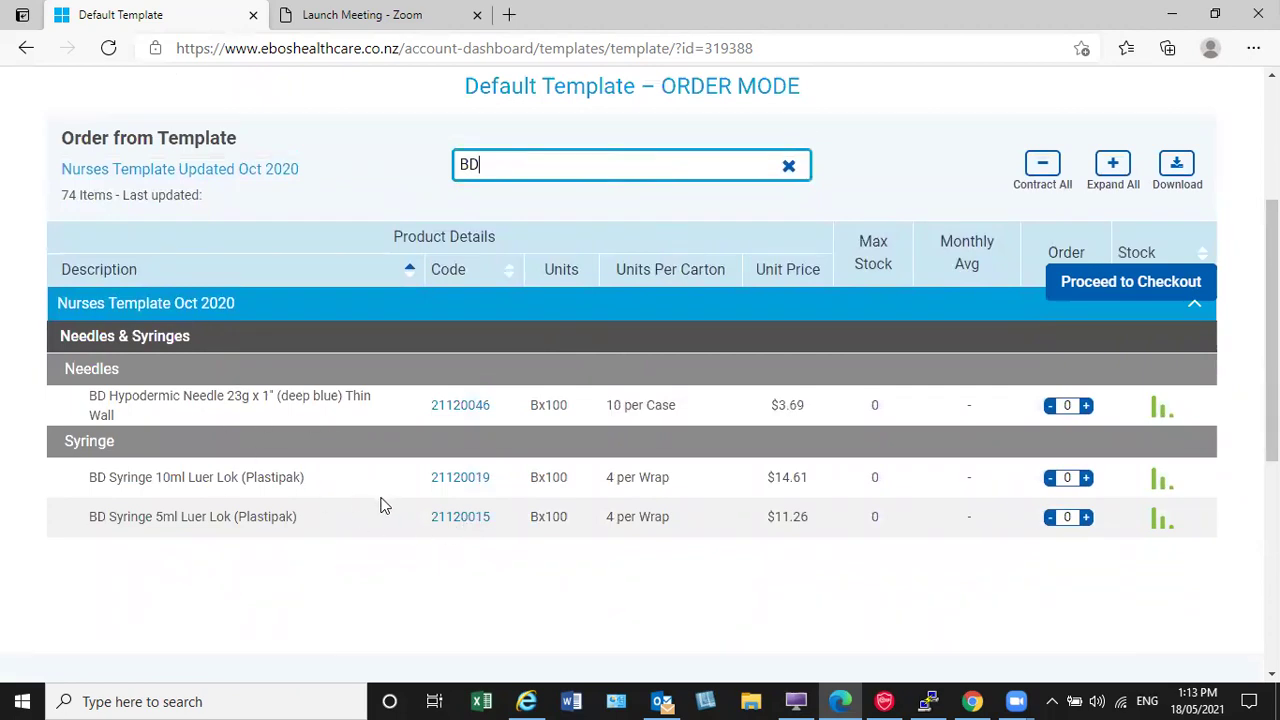
left_click(789, 168)
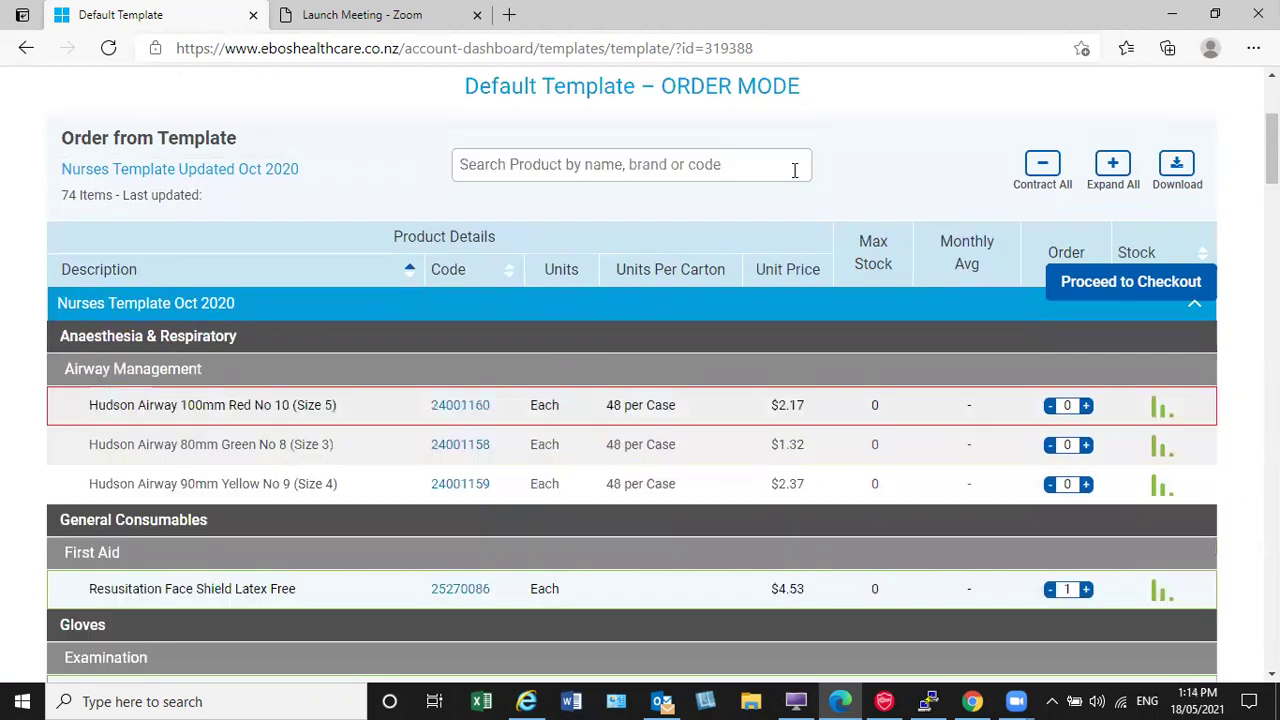
left_click(524, 166)
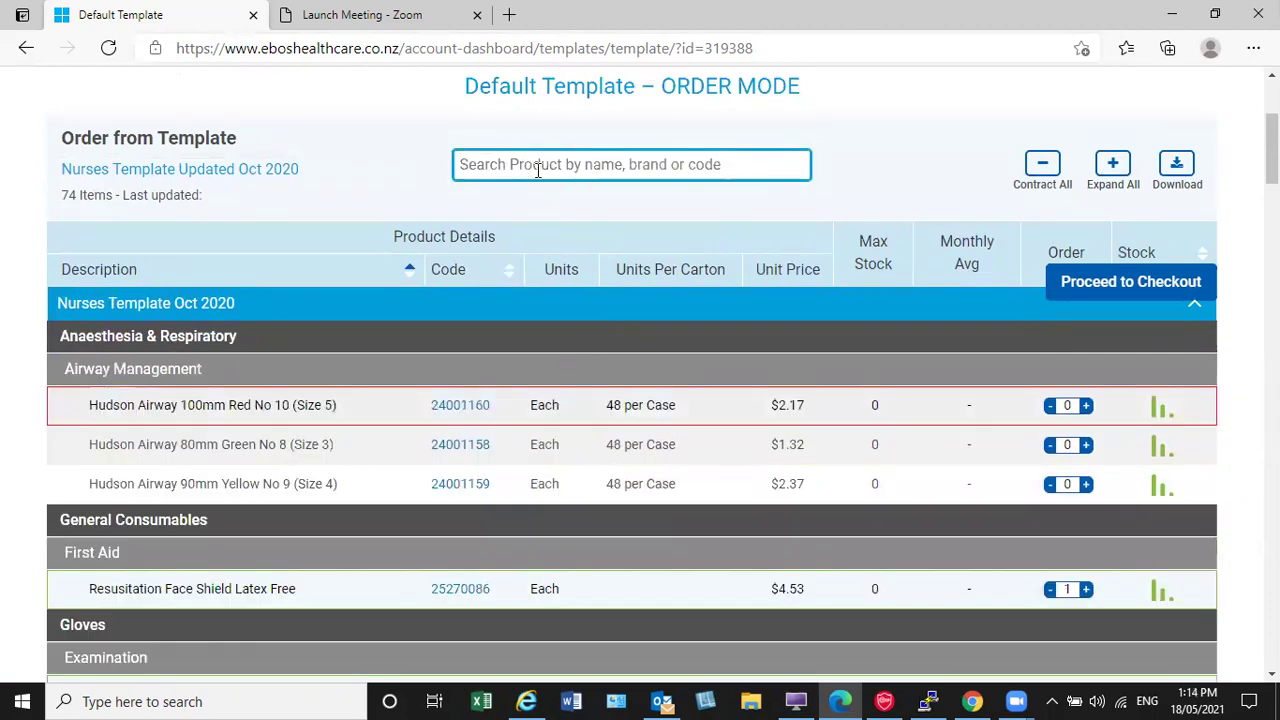
type("25270086")
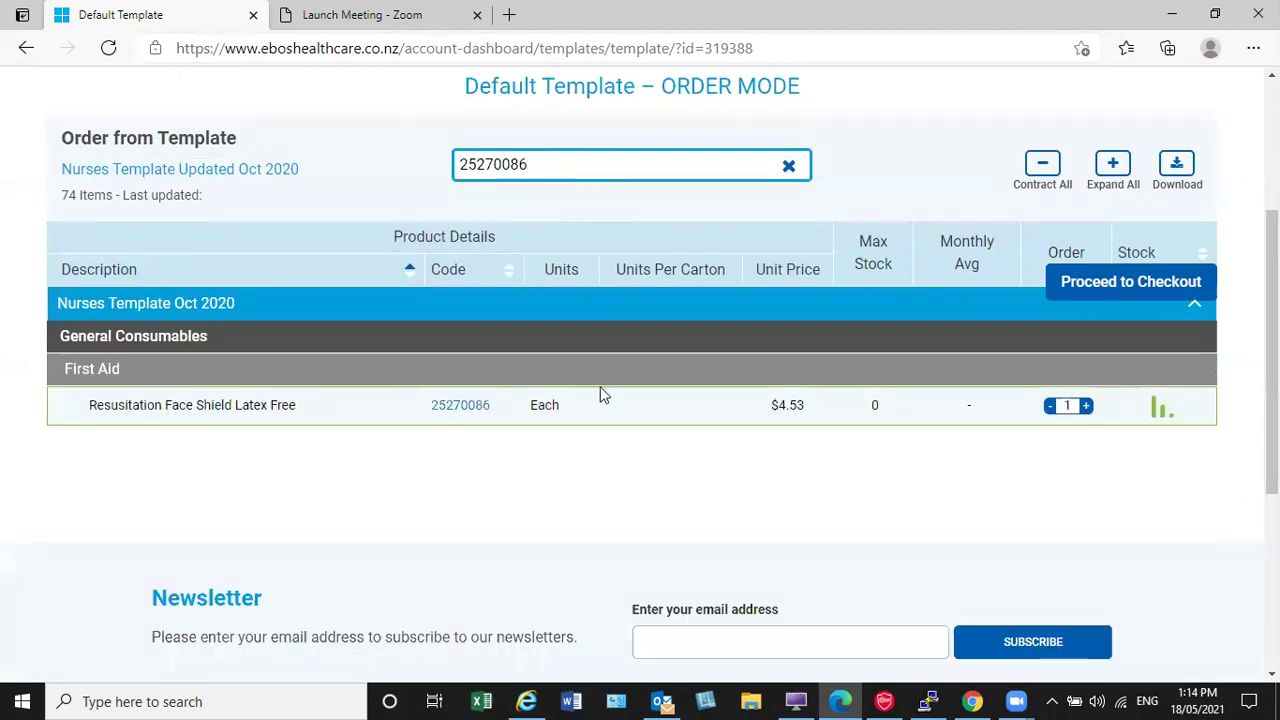
left_click(787, 166)
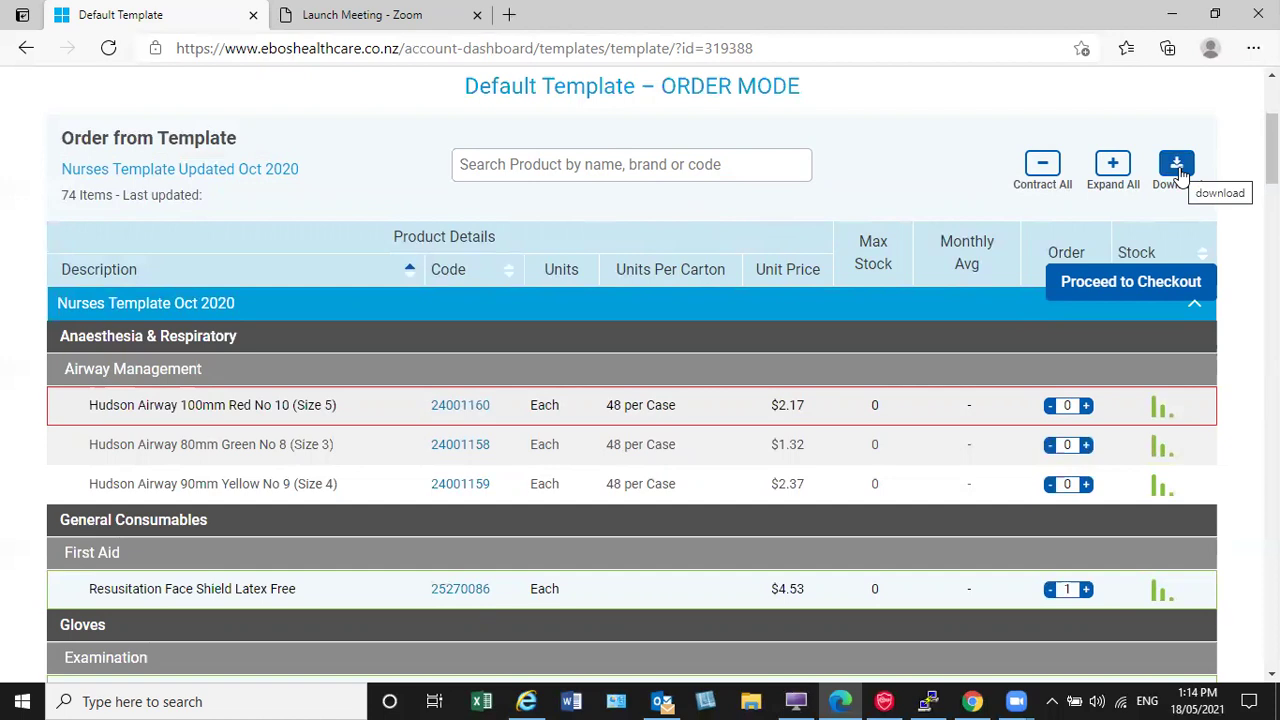
Step: Download the Nurses template PDF, view it, and return to the Default Template order page
left_click(1179, 170)
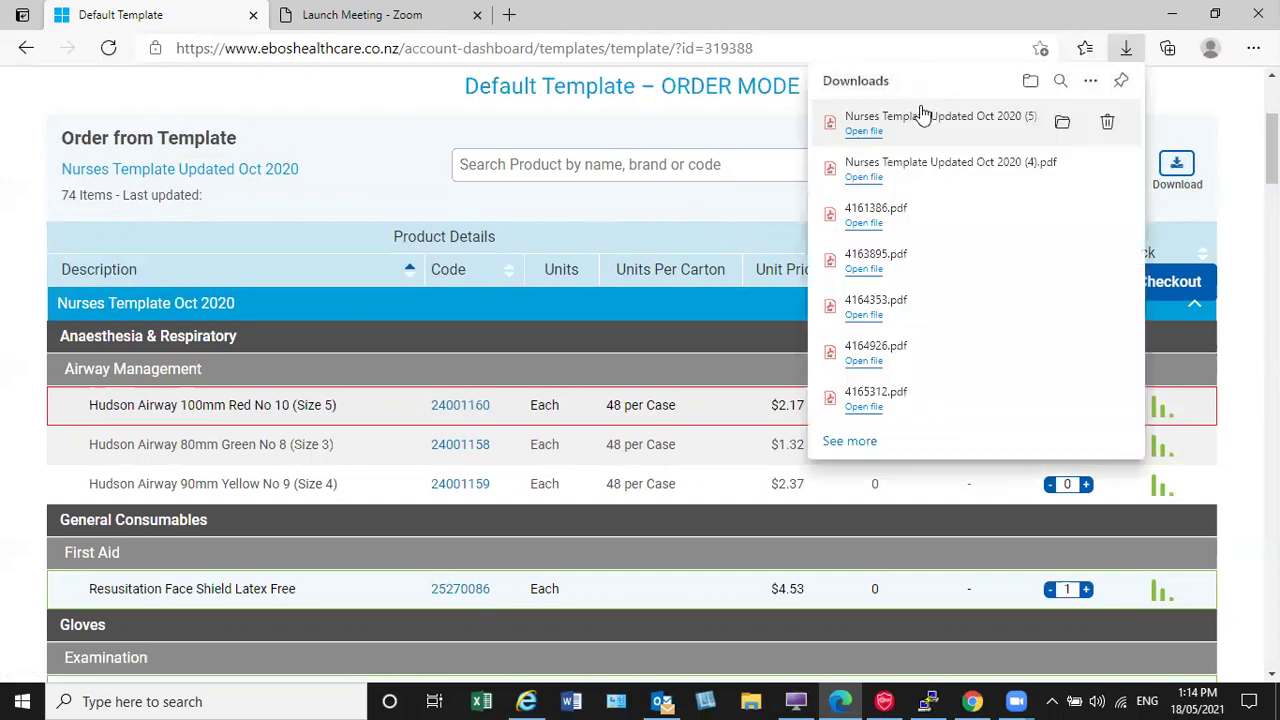
left_click(864, 131)
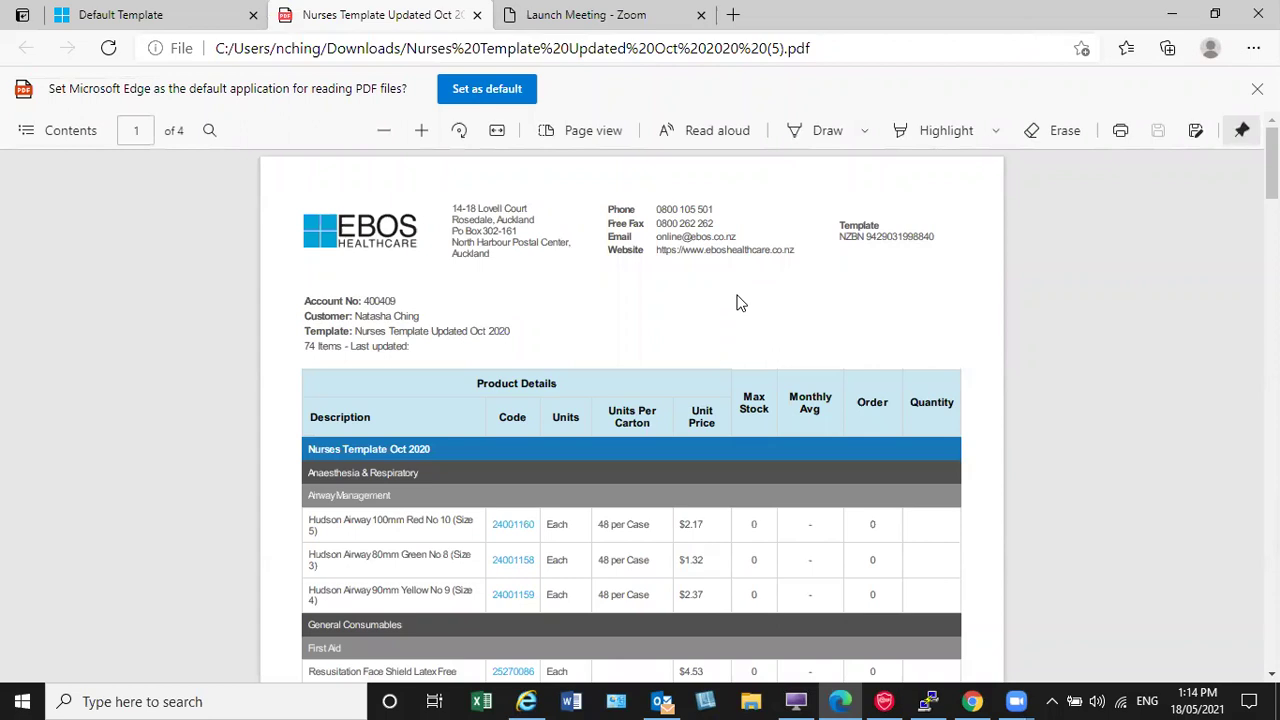
left_click(121, 19)
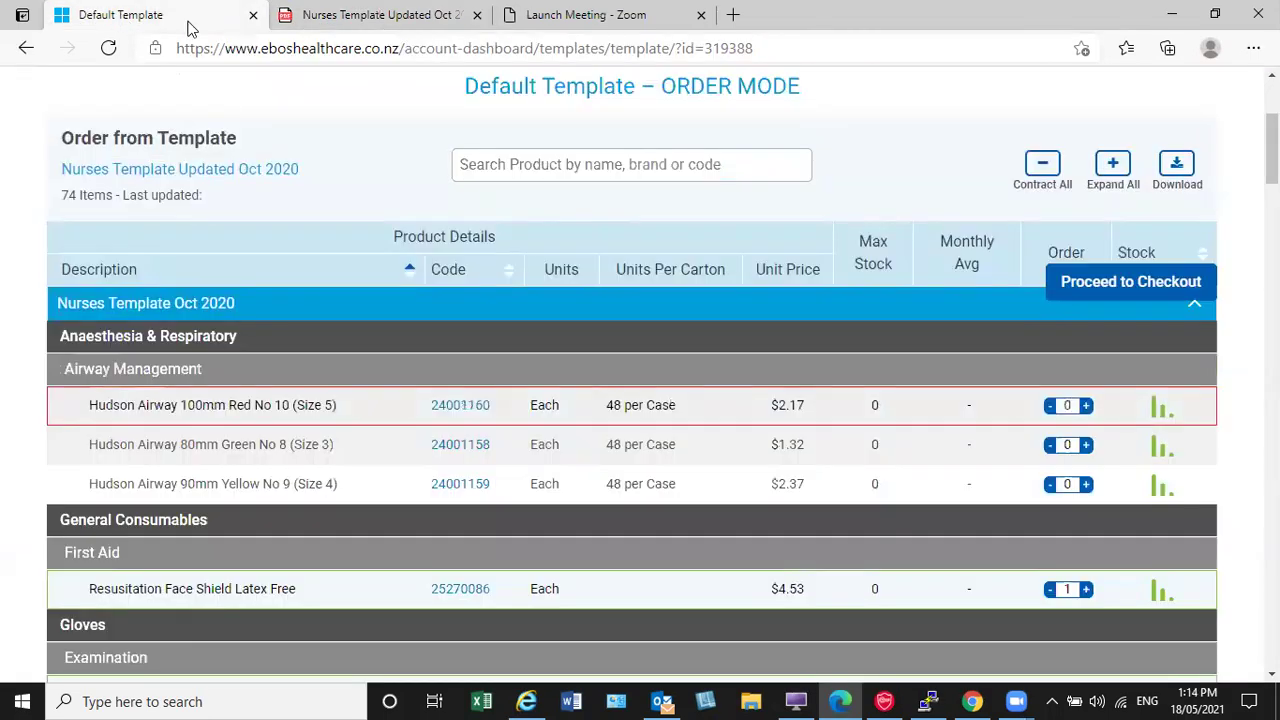
scroll(643, 250, "down", 1)
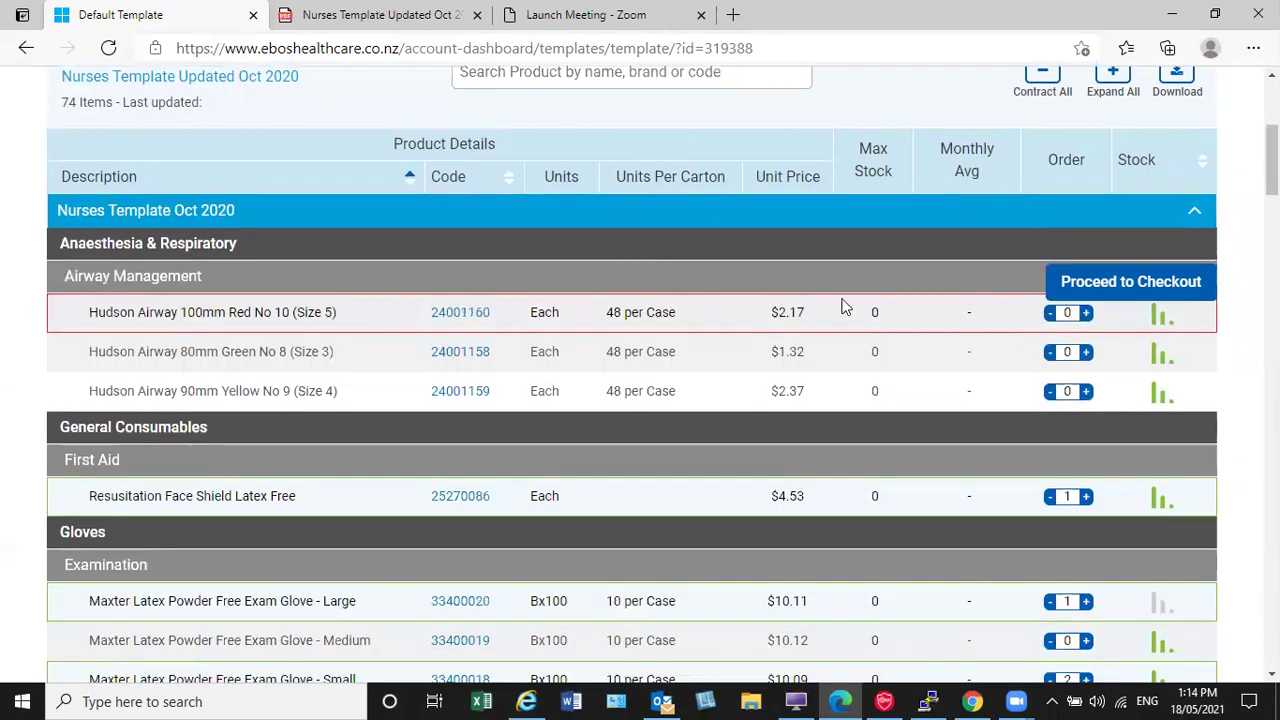
Step: Go to the four-item cart ($56.43 incl GST) and preview its printout without printing
left_click(1125, 284)
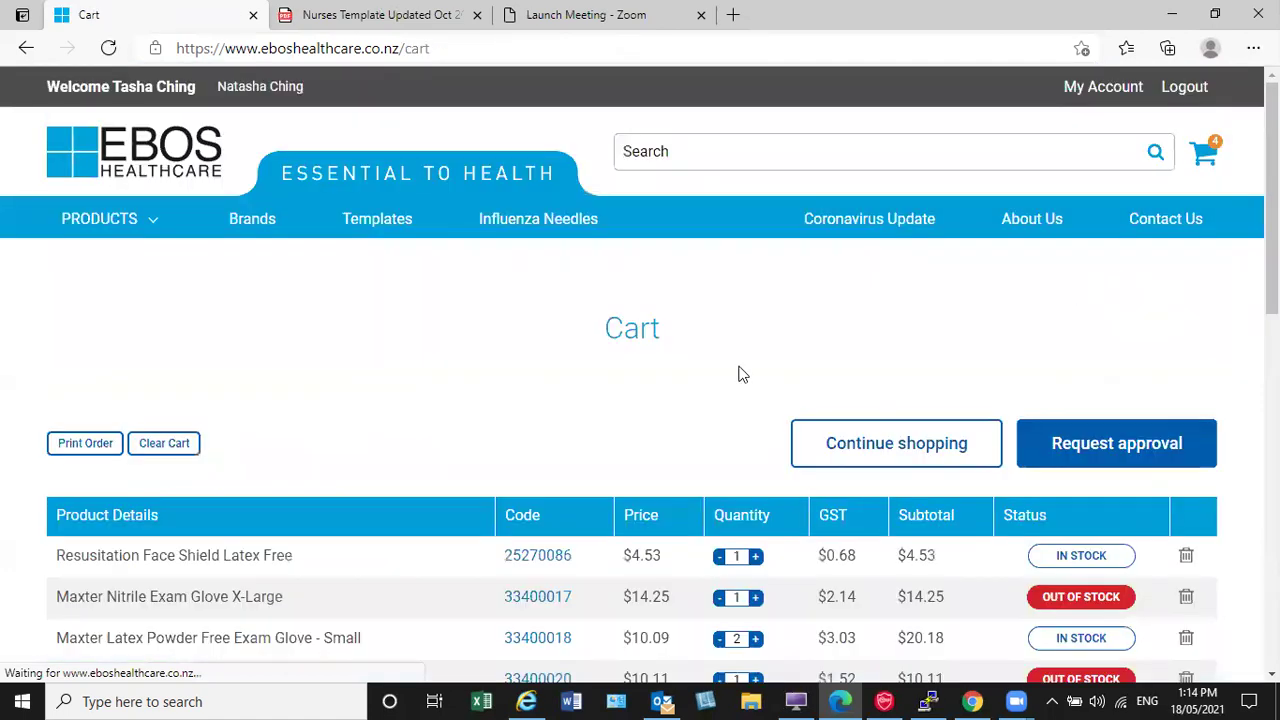
scroll(757, 350, "down", 2)
scroll(757, 345, "down", 1)
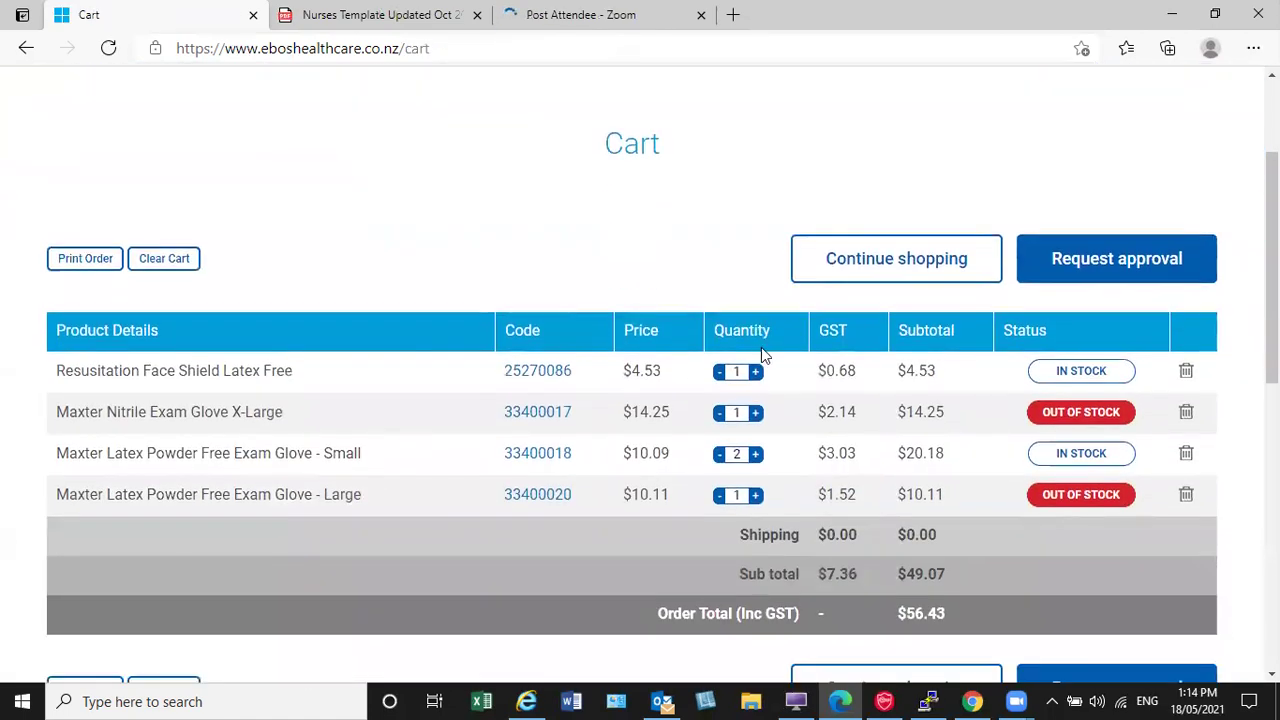
left_click(86, 262)
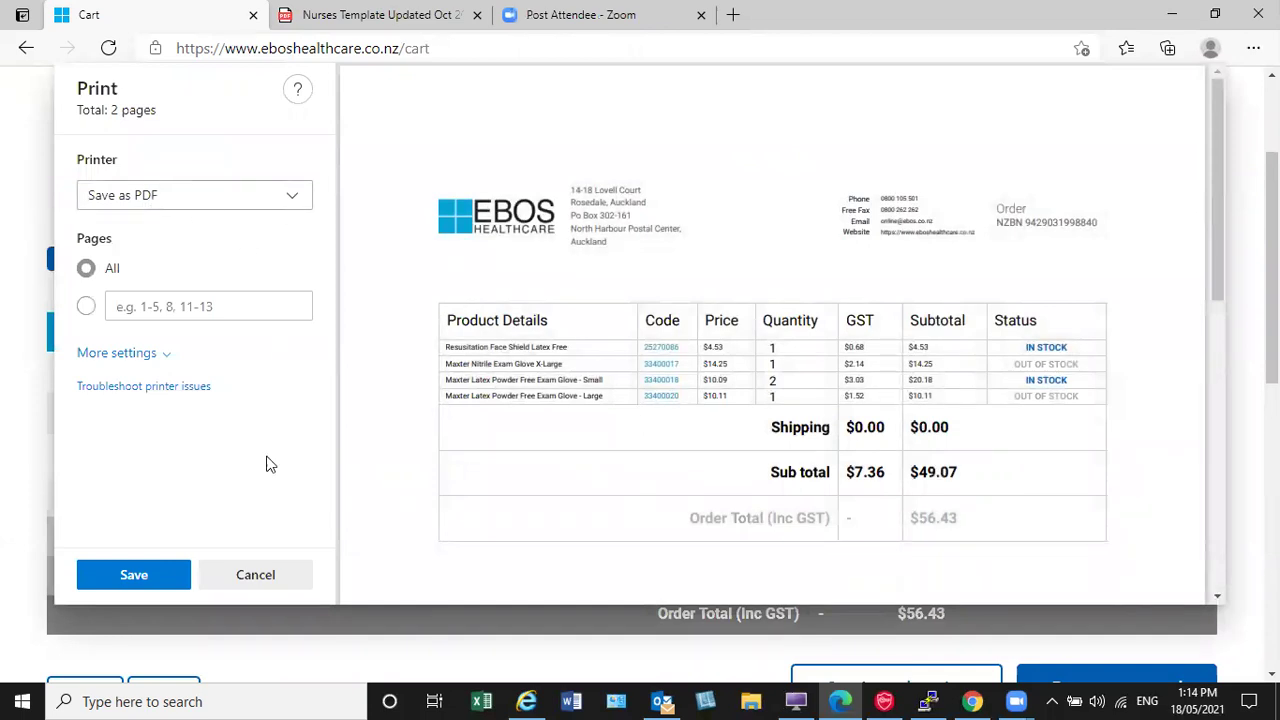
left_click(255, 577)
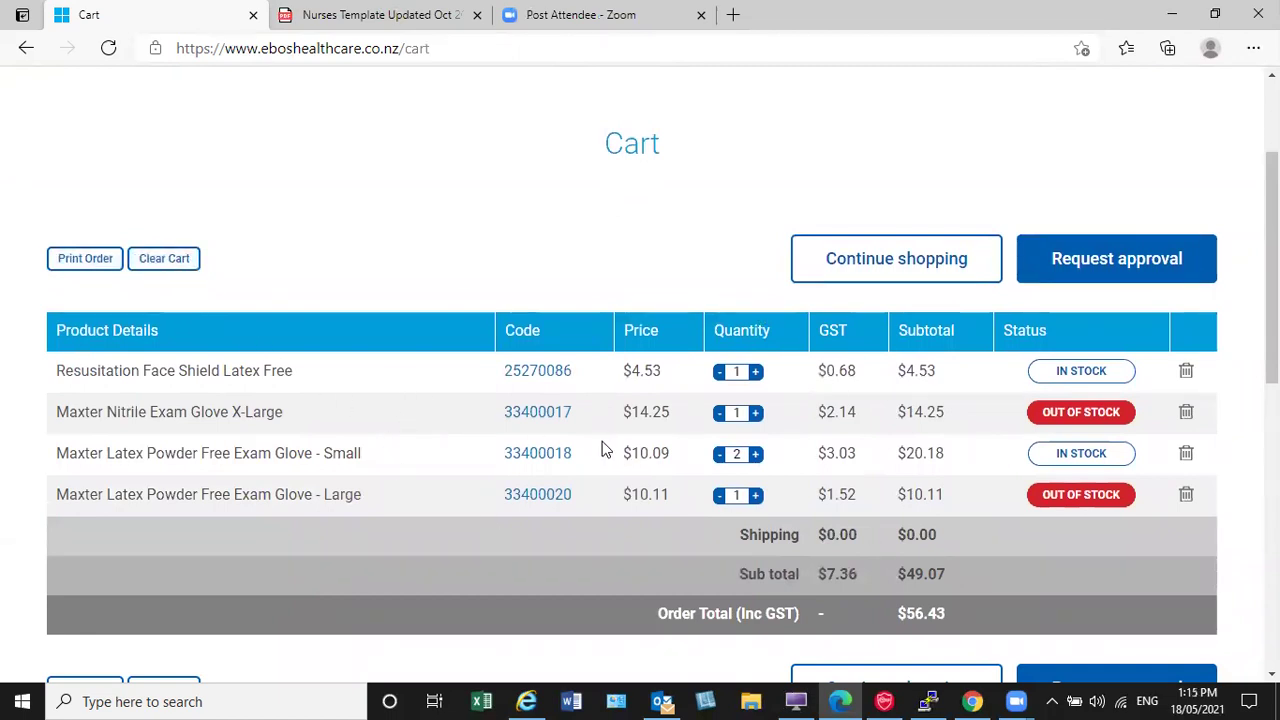
Step: View the details of product 33400018 and close the popup
left_click(523, 463)
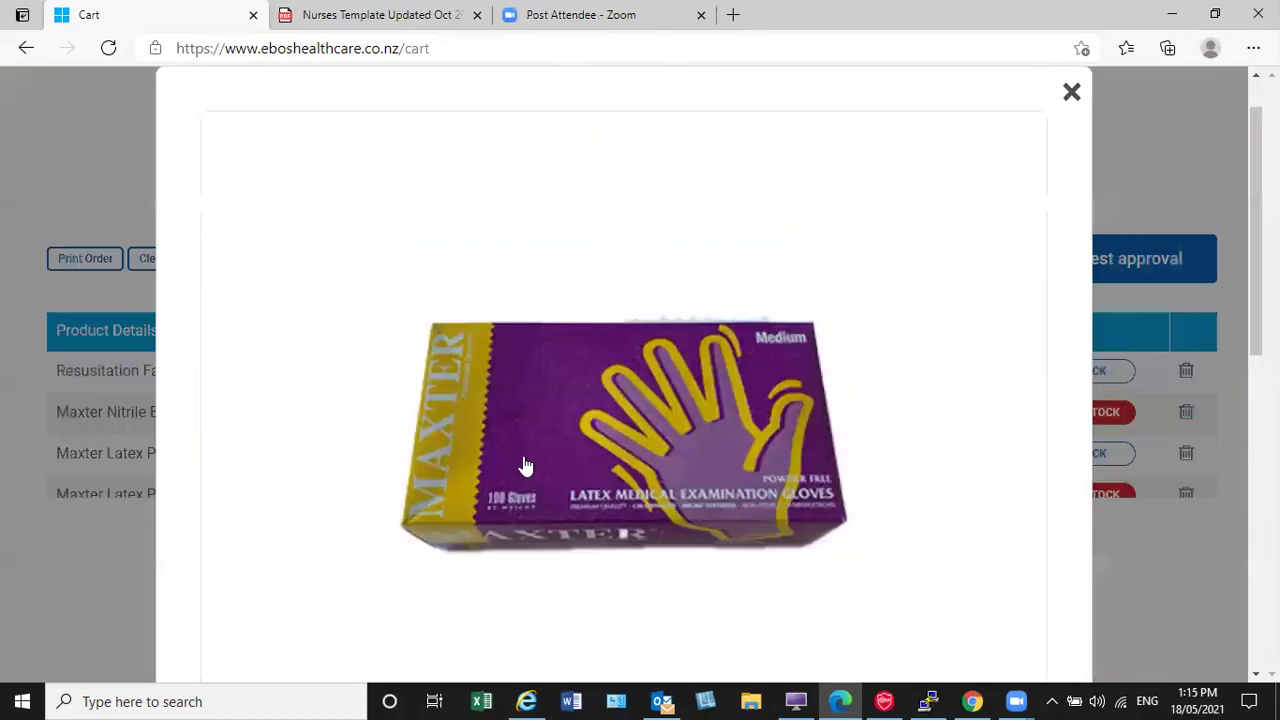
scroll(655, 445, "down", 3)
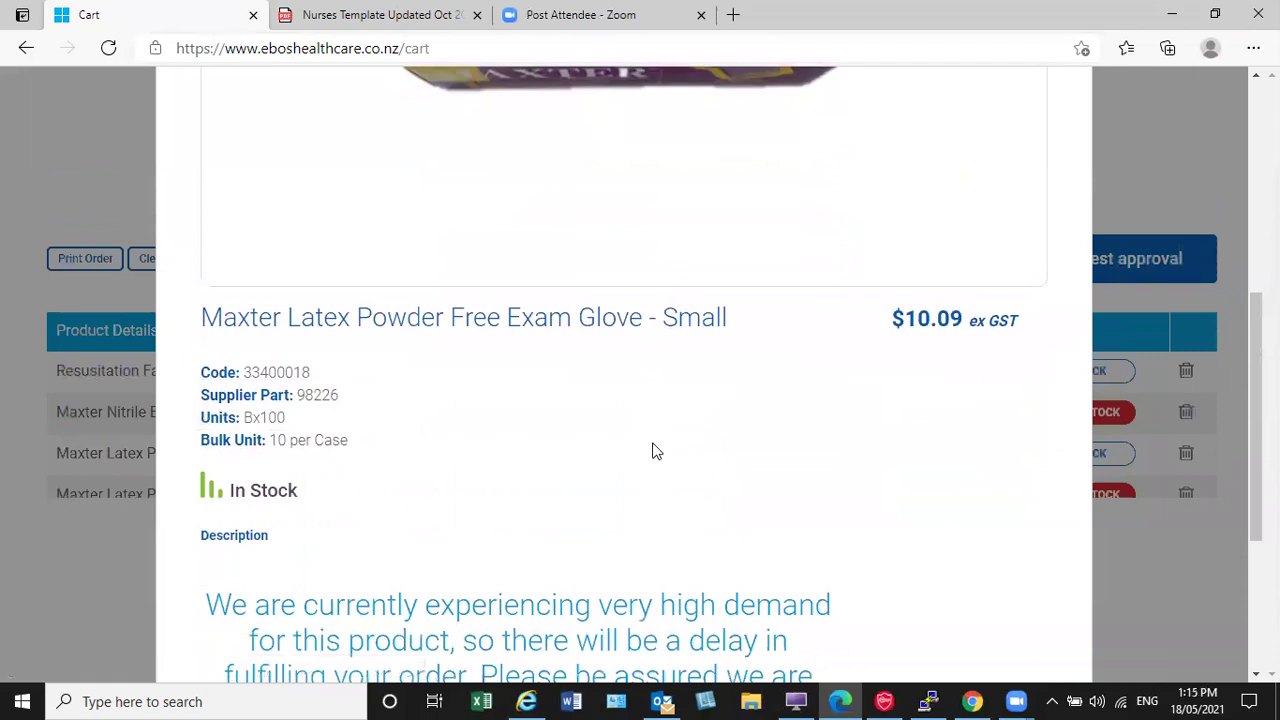
scroll(650, 440, "up", 3)
scroll(705, 378, "up", 3)
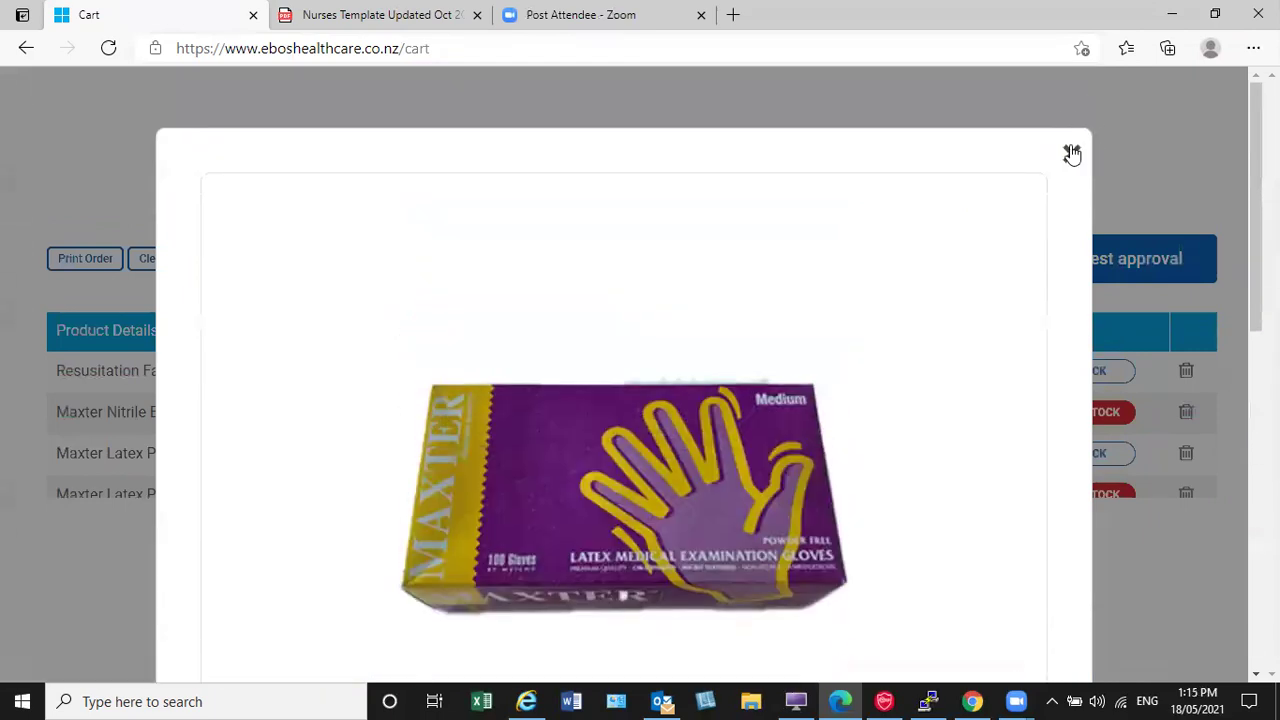
left_click(1071, 151)
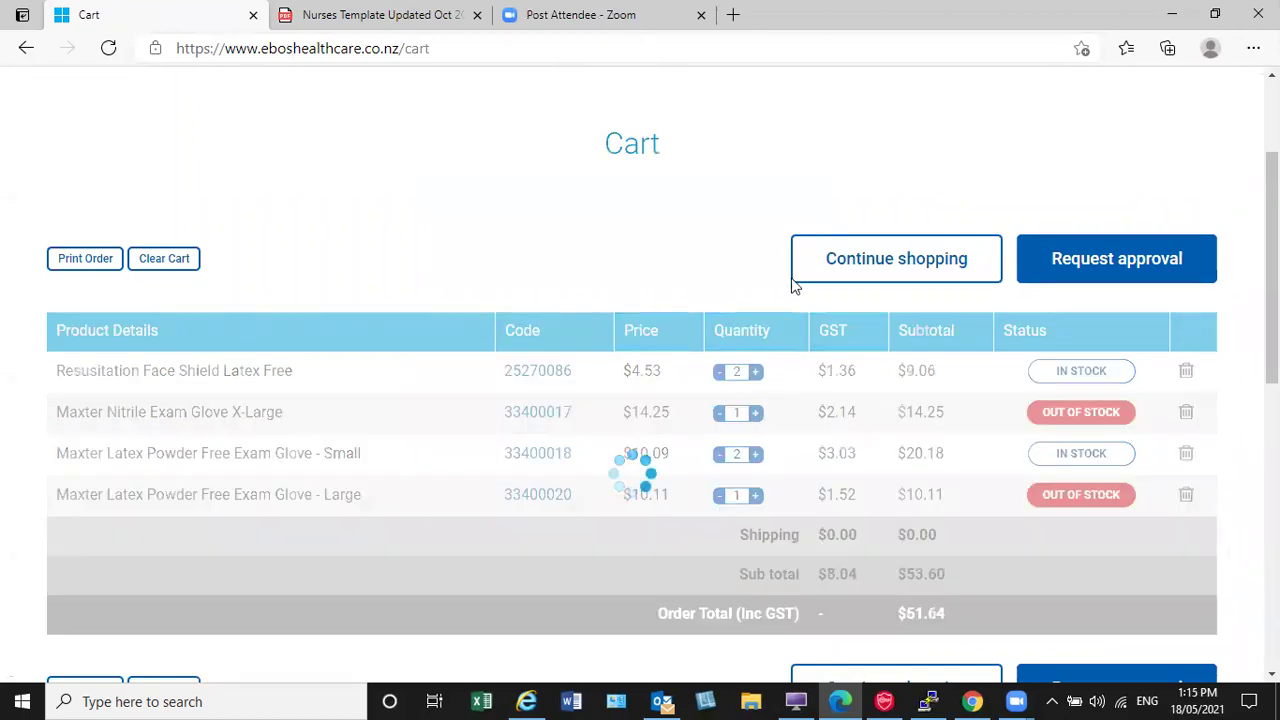
Step: Raise the face shield quantity to 2 and delete the large latex gloves line
left_click(755, 495)
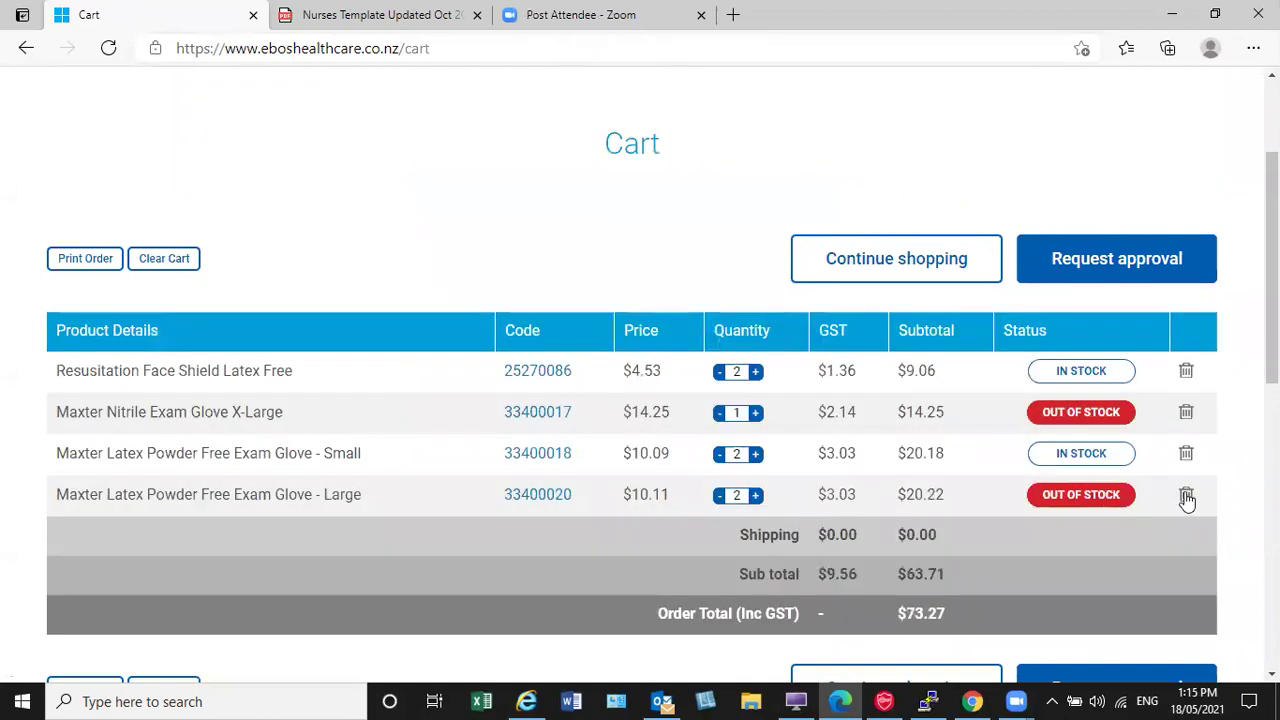
left_click(1186, 497)
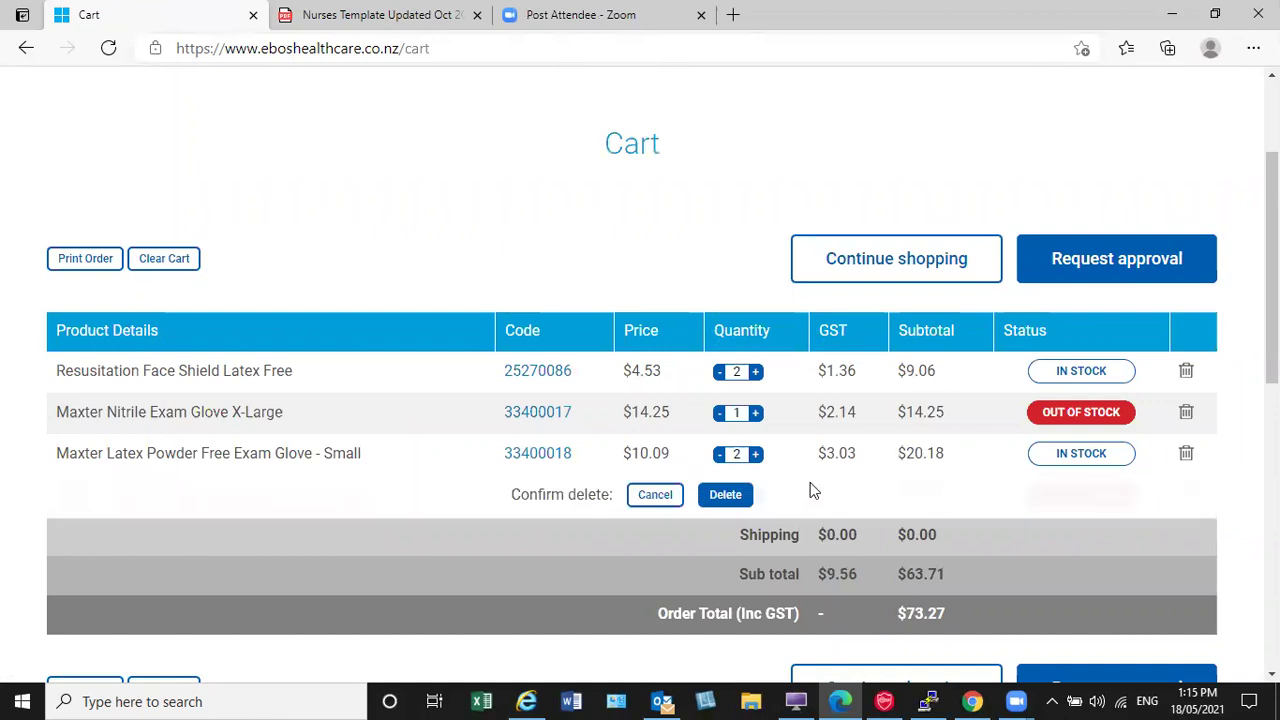
left_click(727, 495)
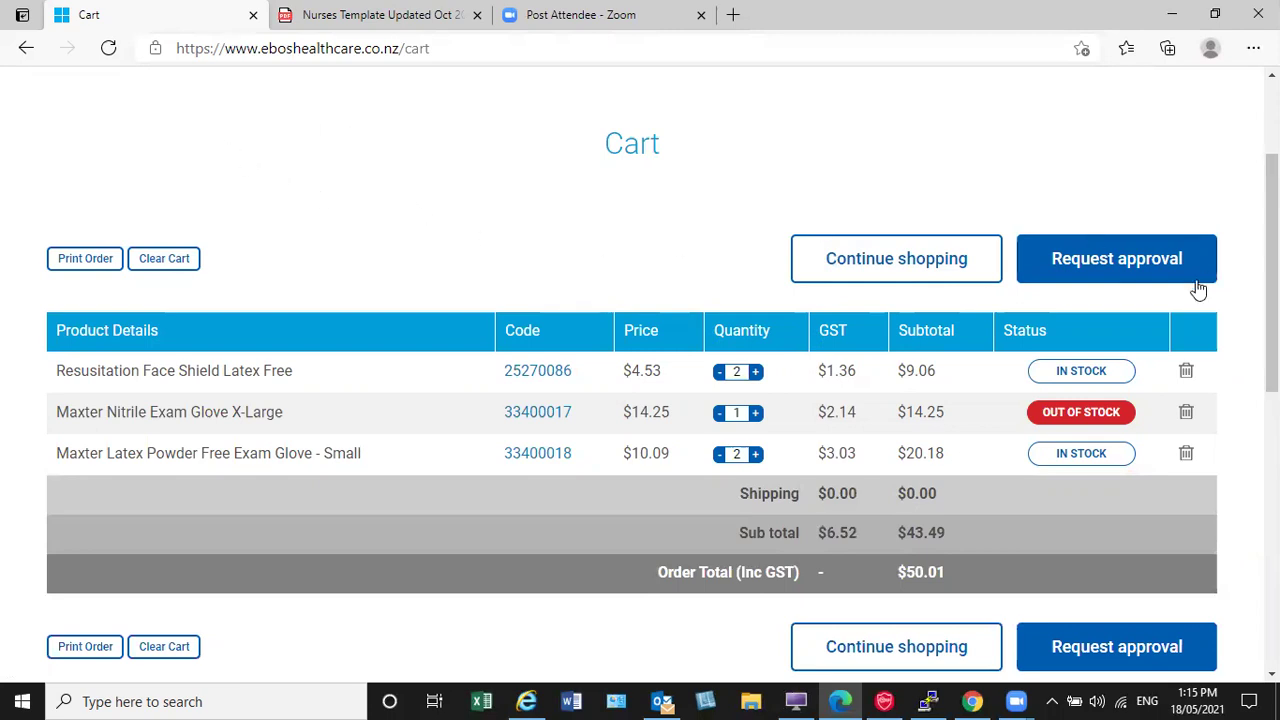
Step: Request approval and write the note 'Need to order 3 x boxes extra small gloves'
left_click(1117, 262)
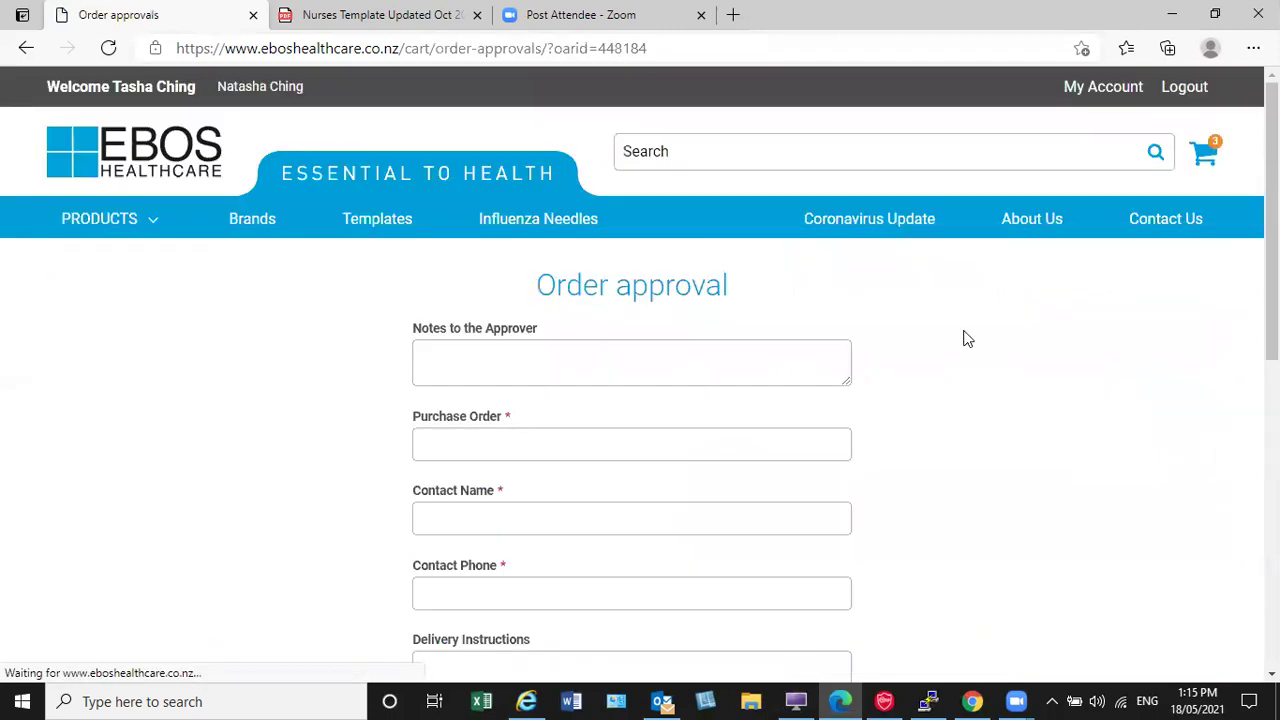
scroll(783, 358, "down", 1)
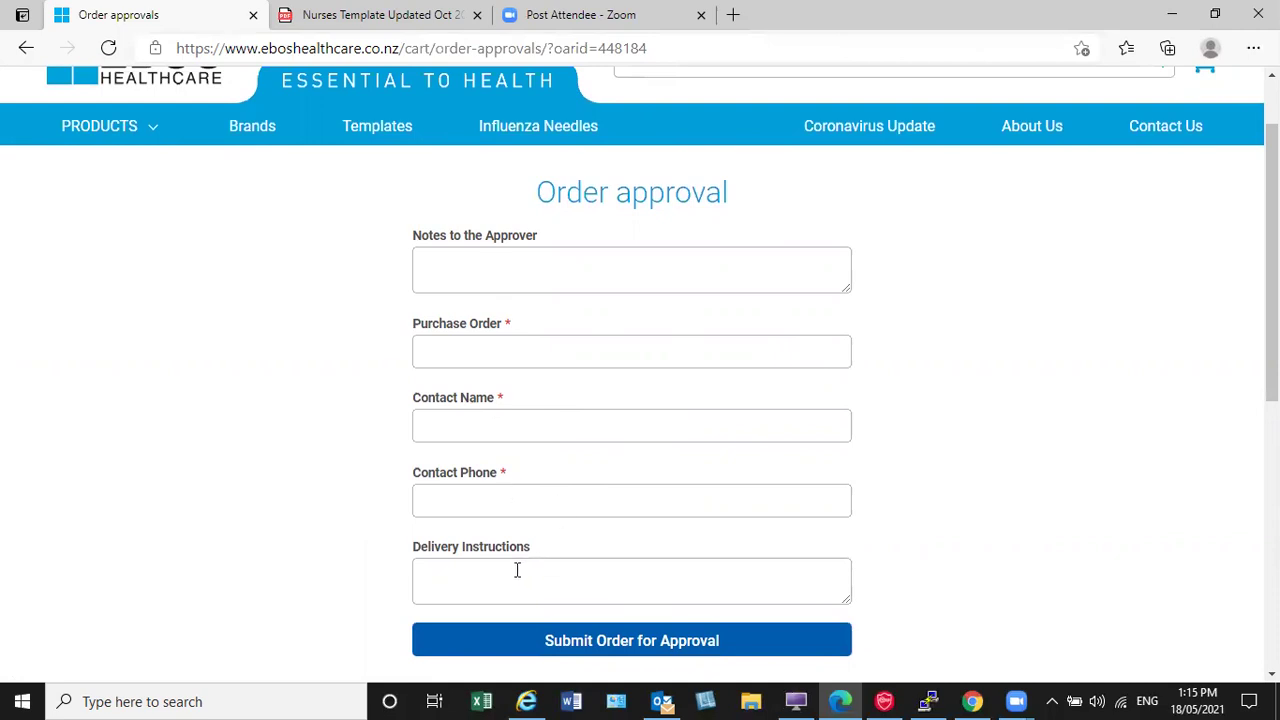
left_click(478, 262)
type("Need to order 3 x boxes exgtra")
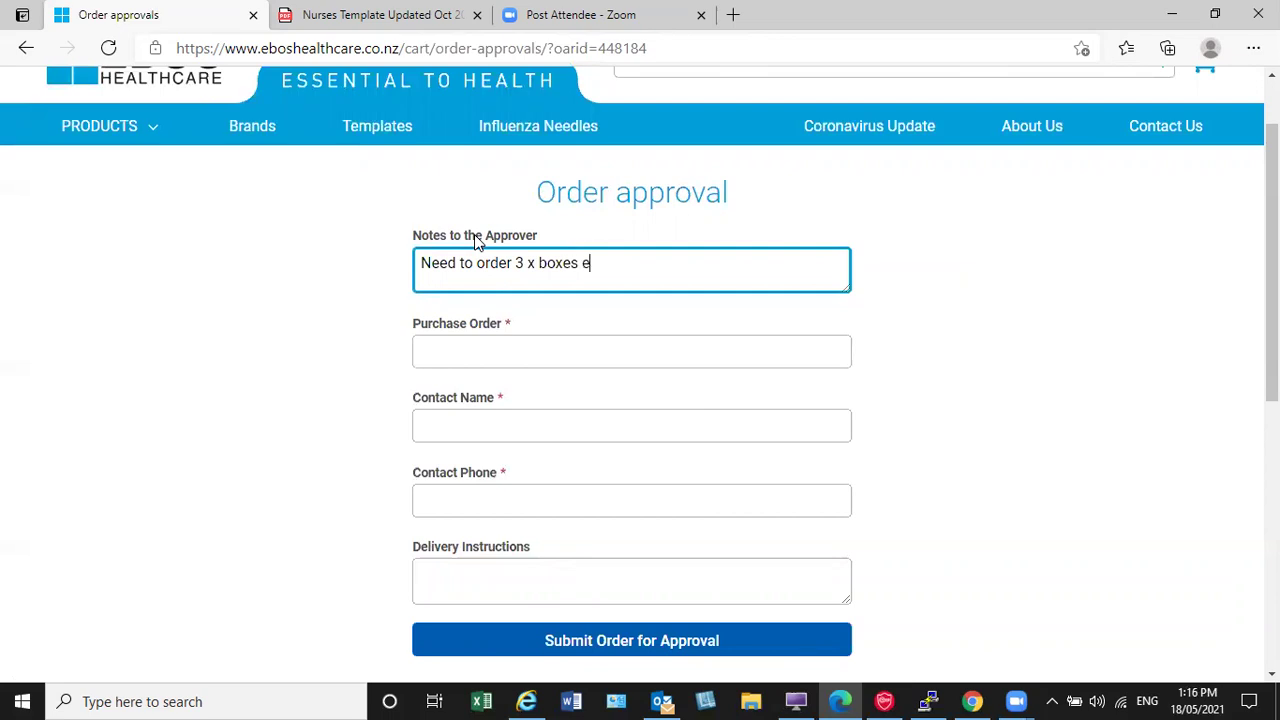
key("BackSpace")
key("BackSpace")
key("BackSpace")
key("BackSpace")
type("tra small gloves")
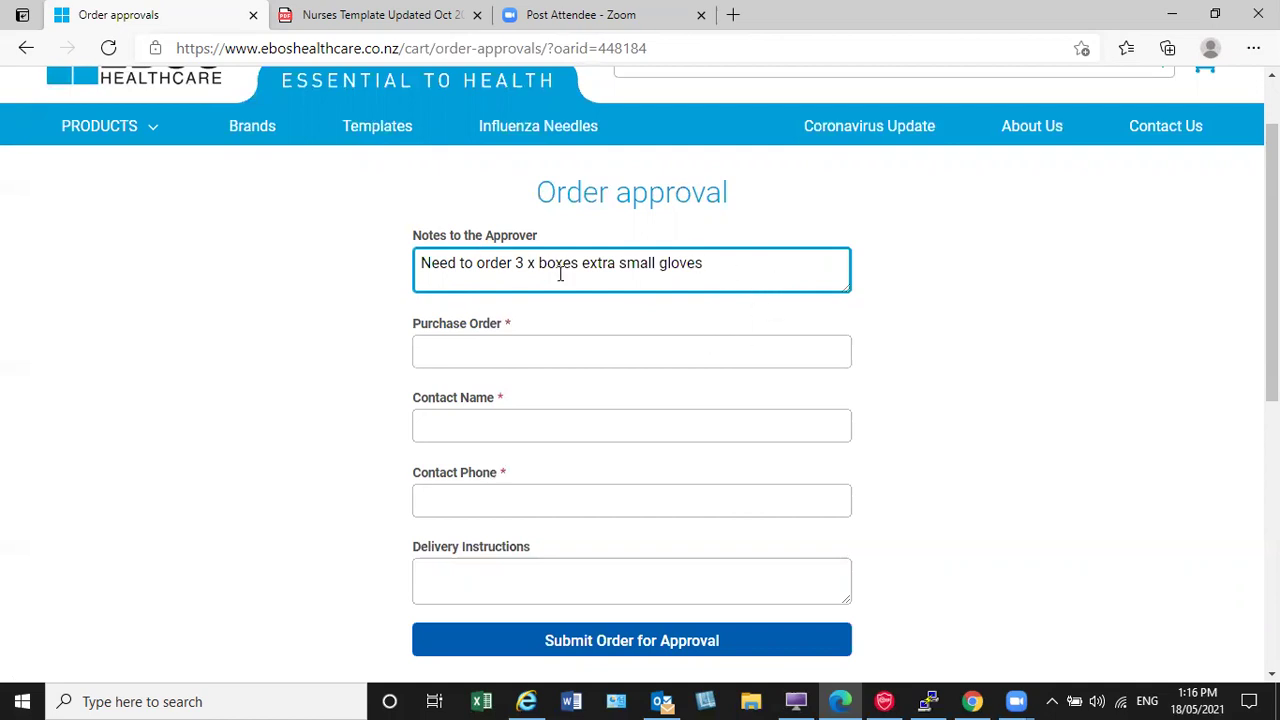
Step: Fill in the Purchase Order and Contact Name fields
left_click(472, 354)
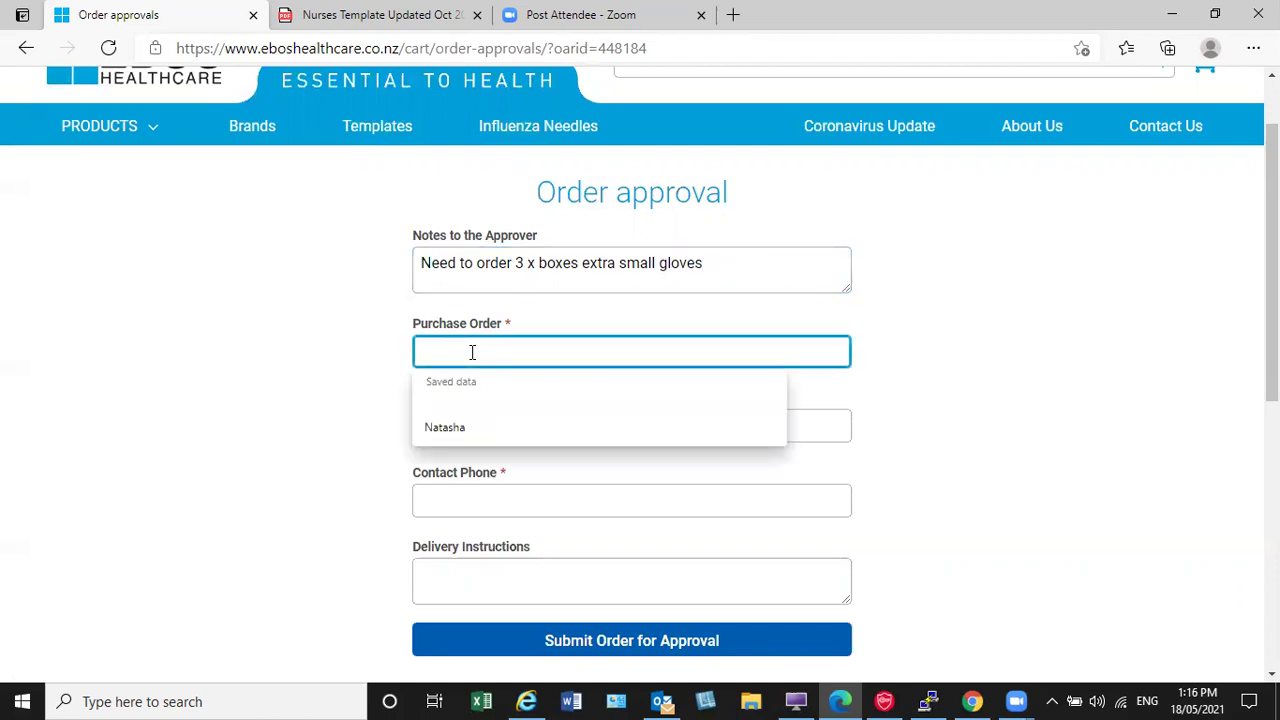
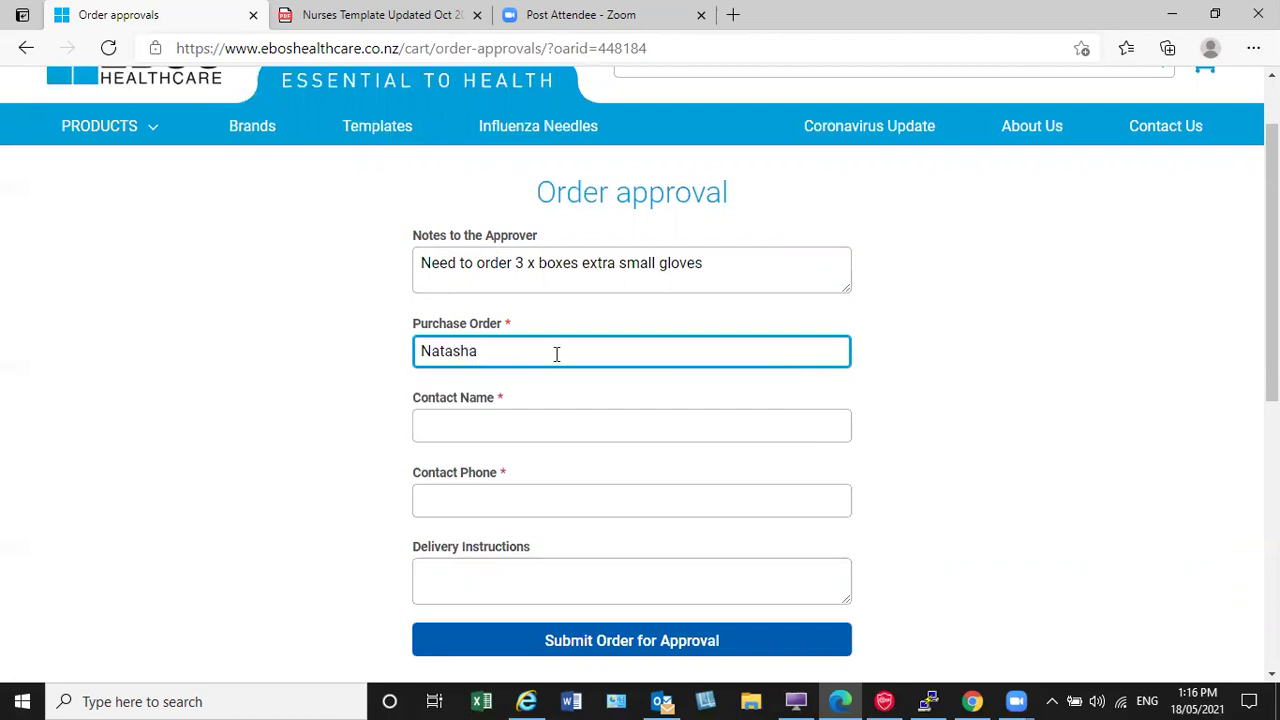
left_click(525, 421)
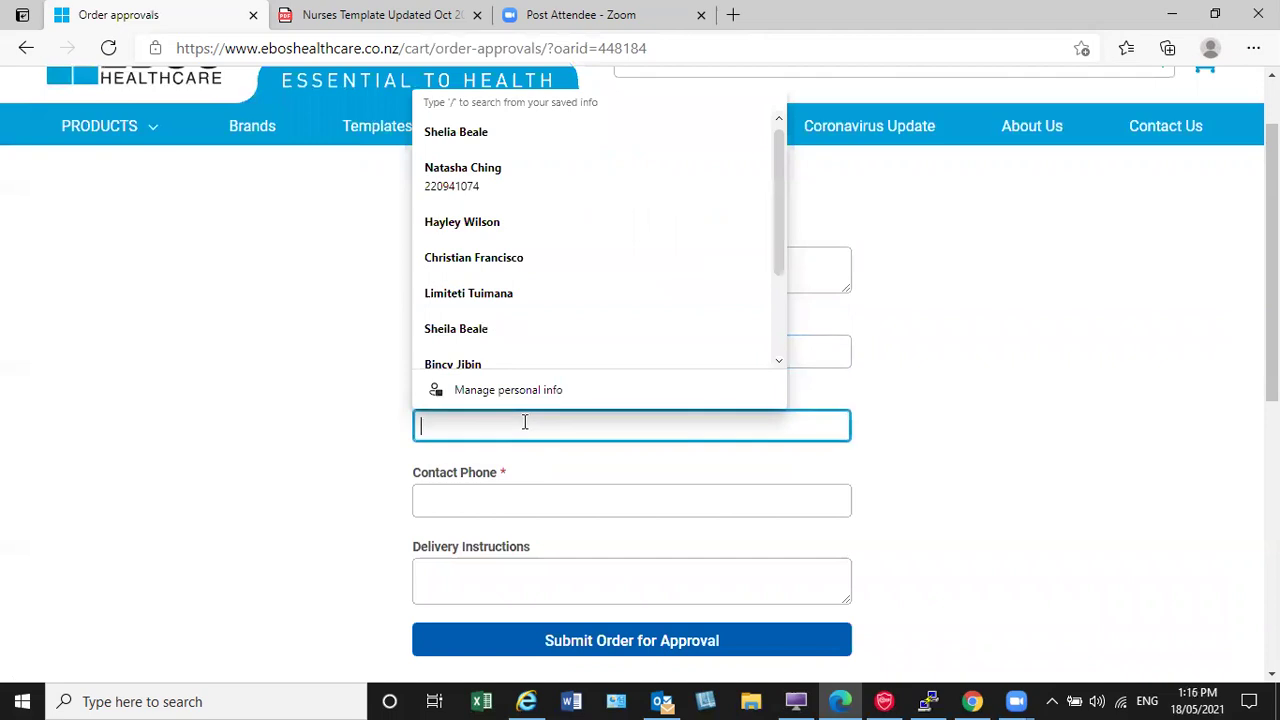
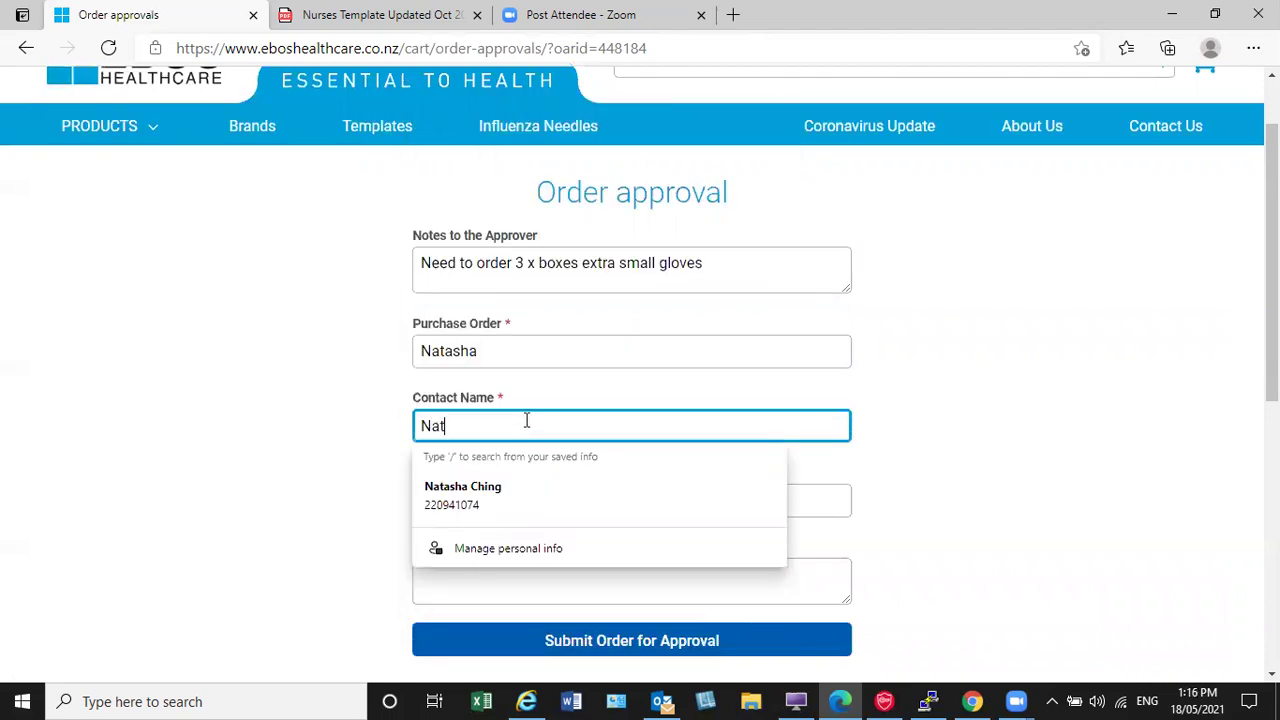
left_click(995, 483)
Step: Choose the saved contact phone number and submit the order for approval
left_click(595, 502)
type("020")
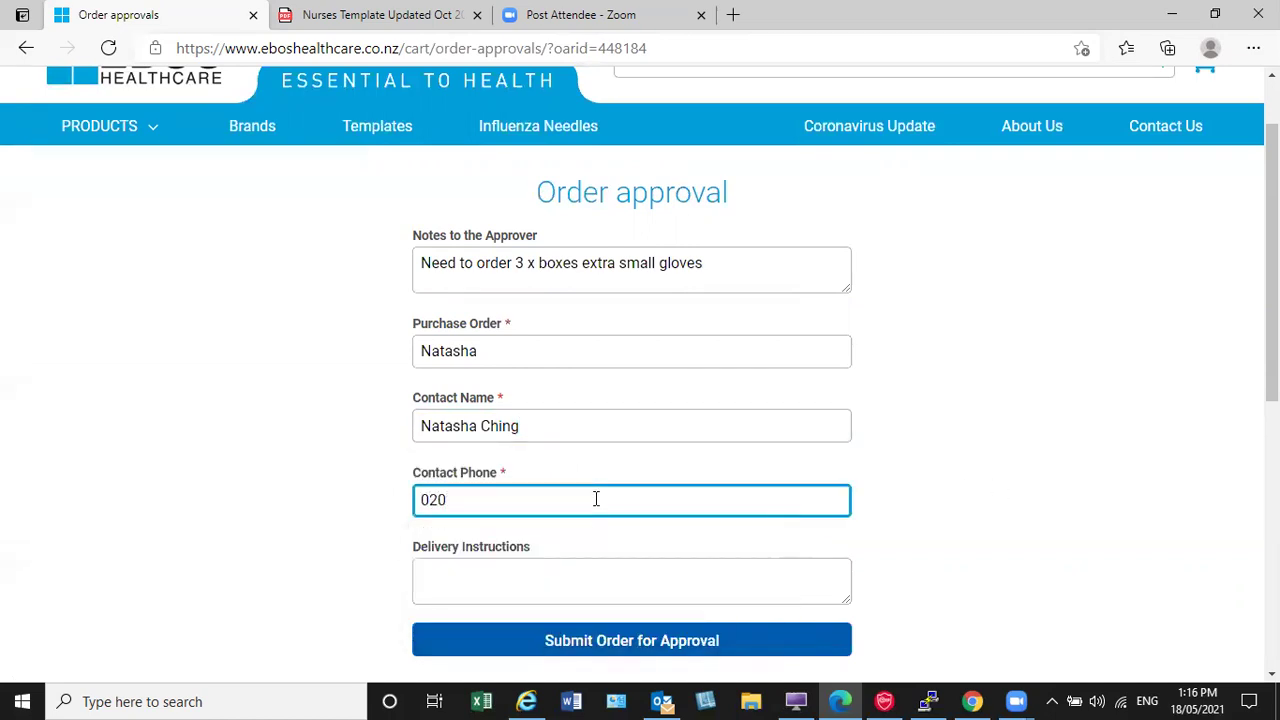
key("BackSpace")
key("Down")
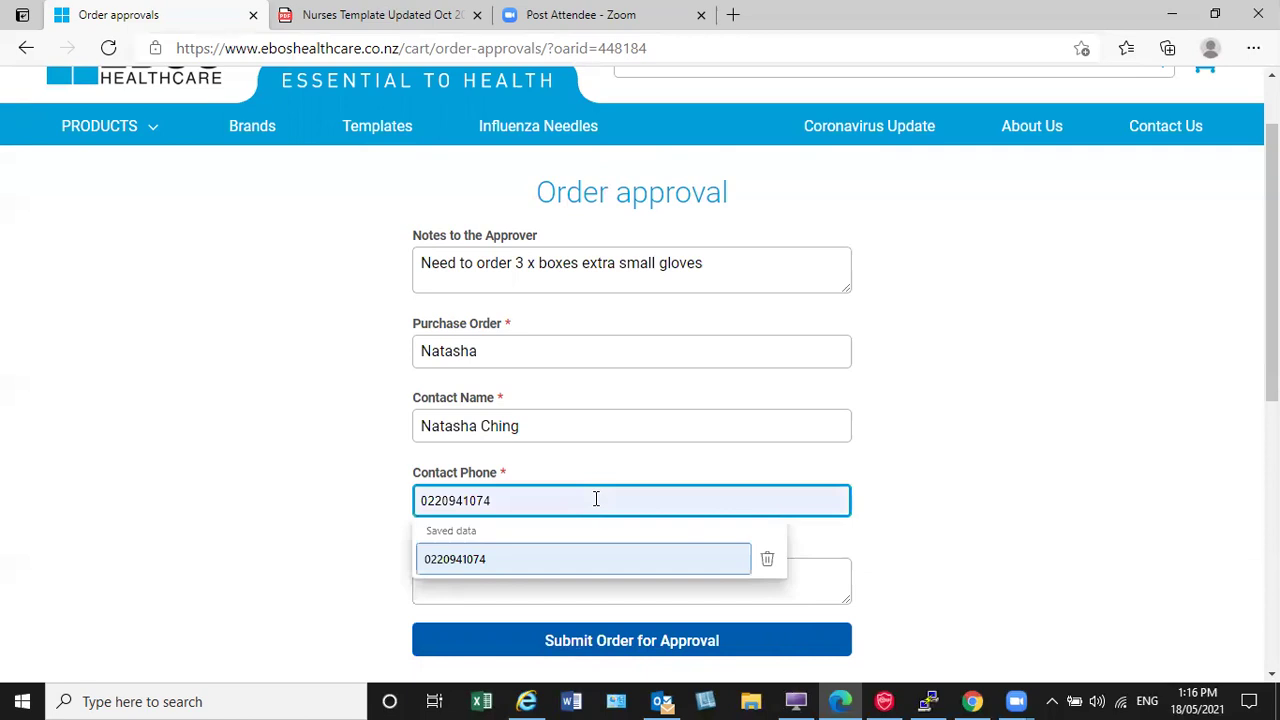
key("Up")
key("Down")
key("Return")
left_click(483, 566)
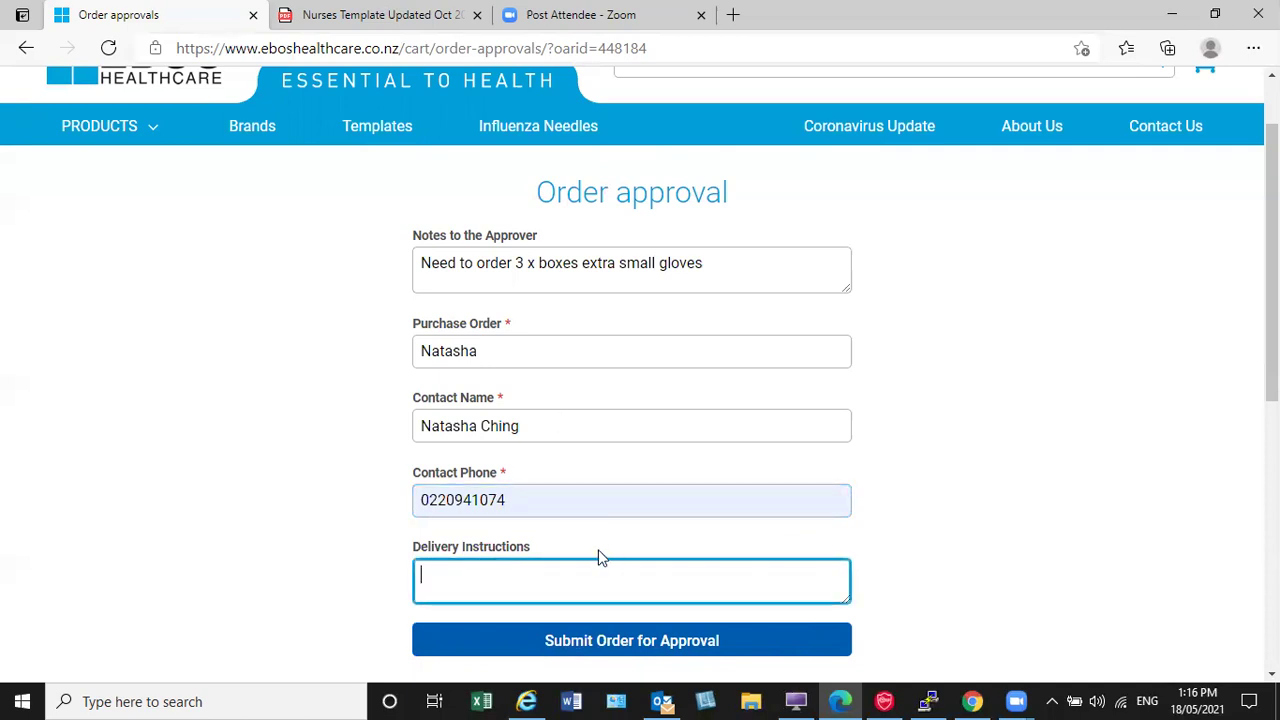
left_click(652, 648)
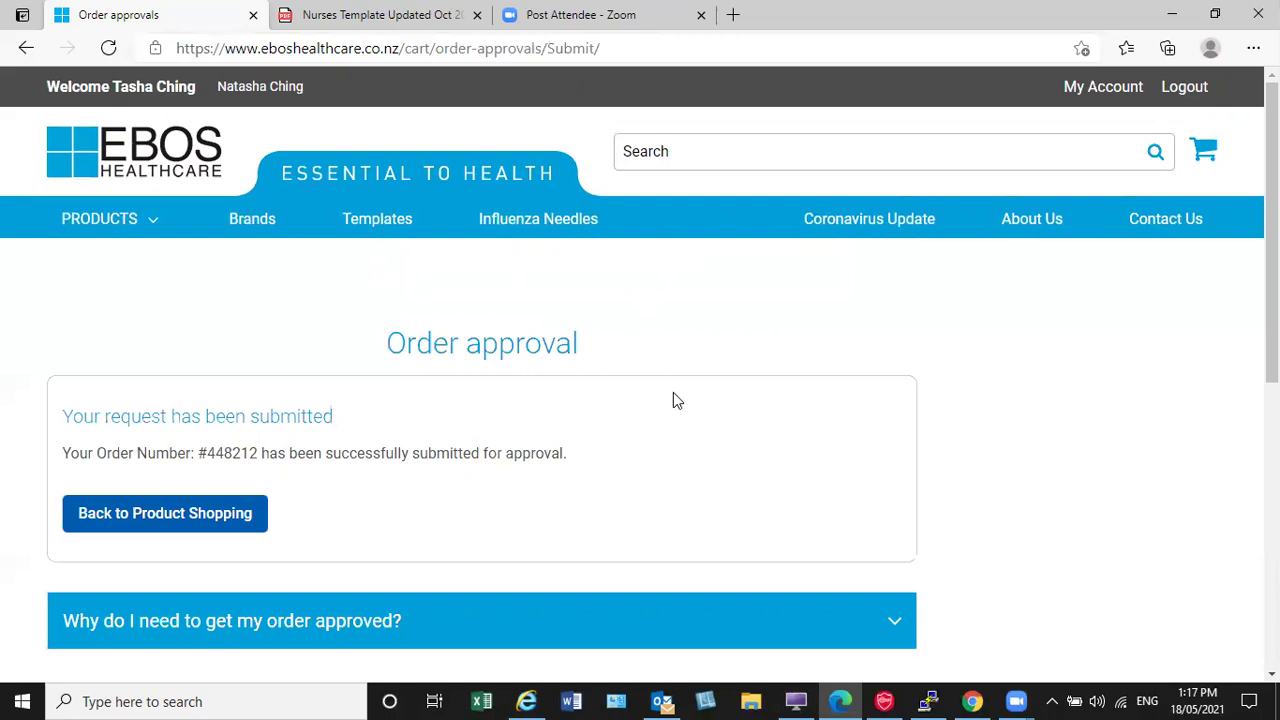
Step: Open the Account Dashboard and review the Account Details page
left_click(1094, 92)
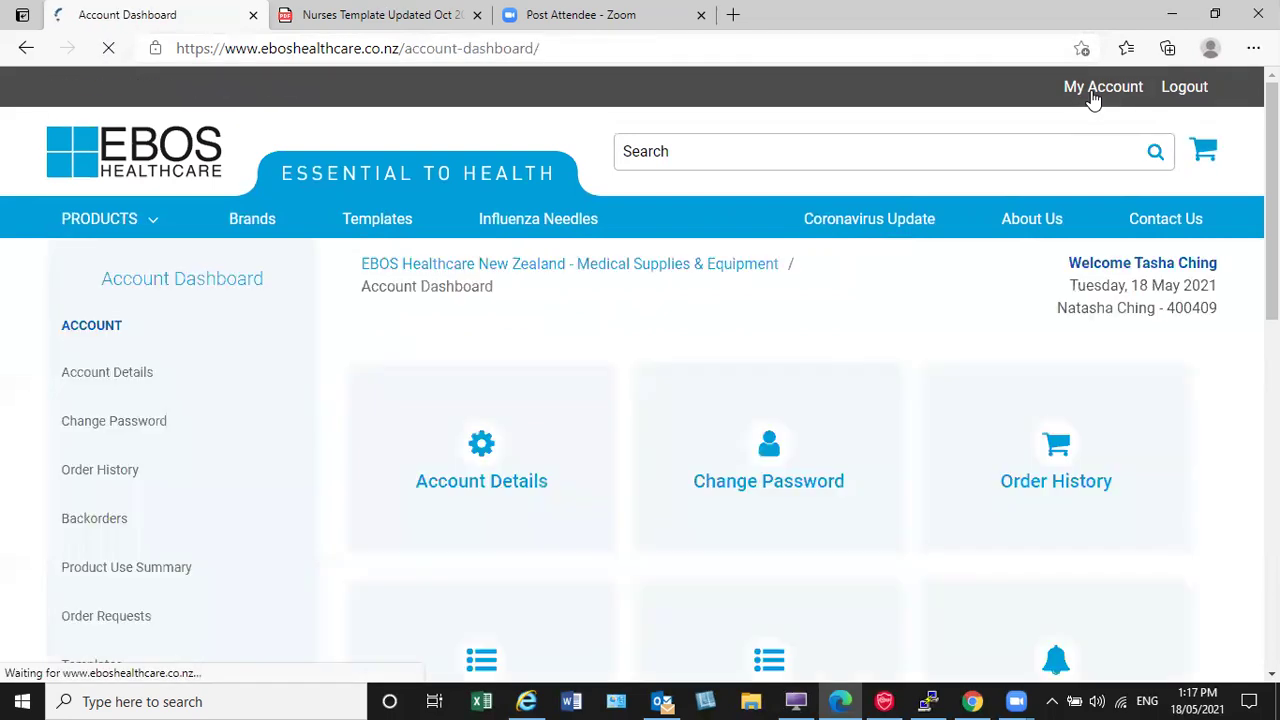
scroll(678, 422, "down", 1)
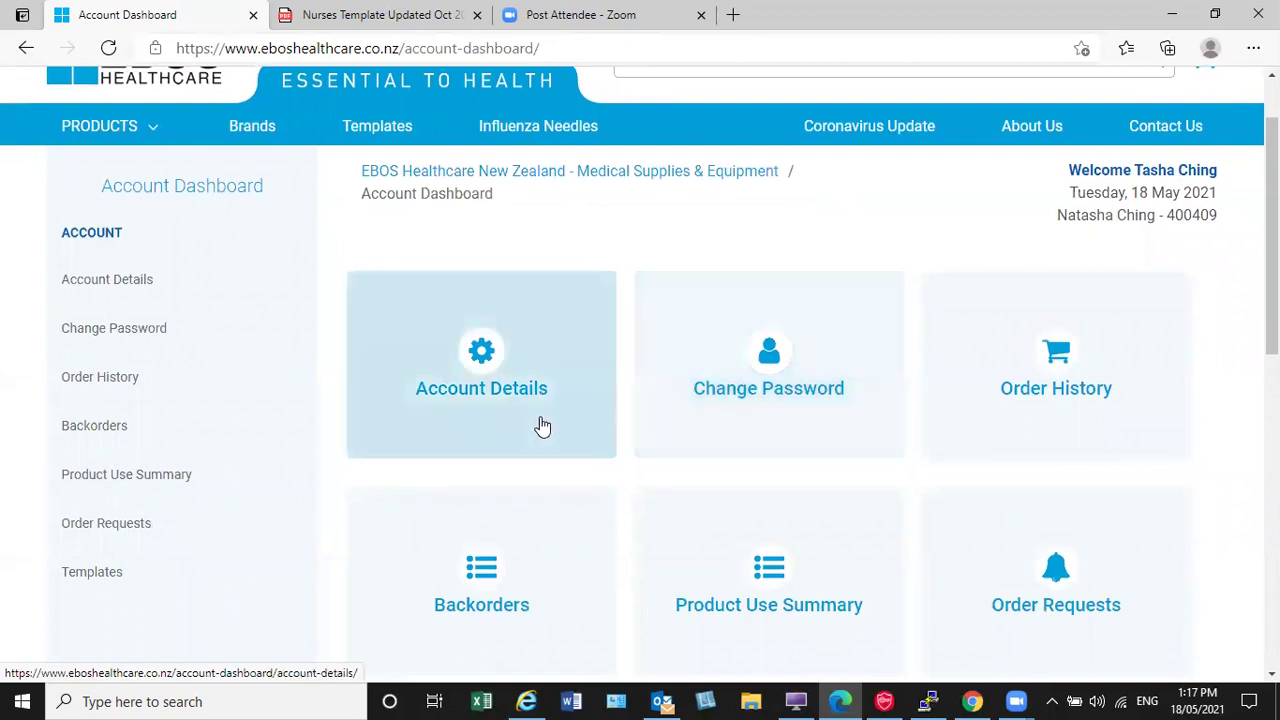
left_click(540, 426)
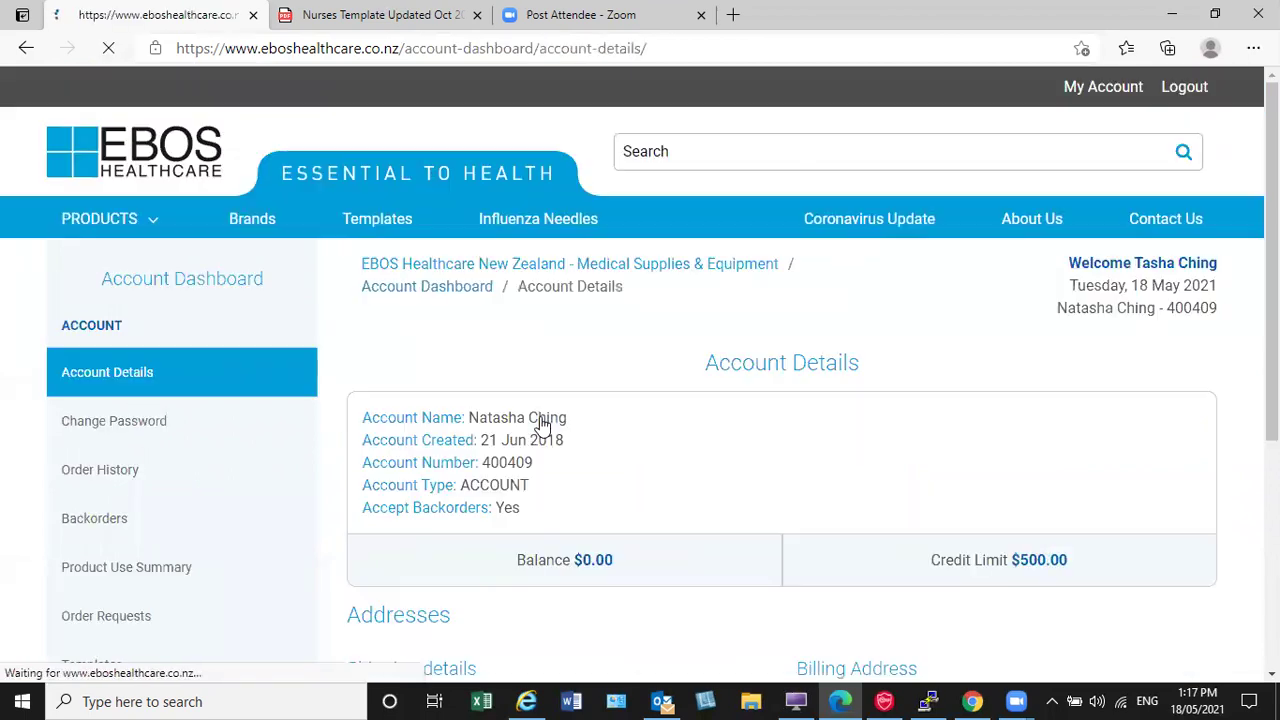
scroll(543, 429, "down", 2)
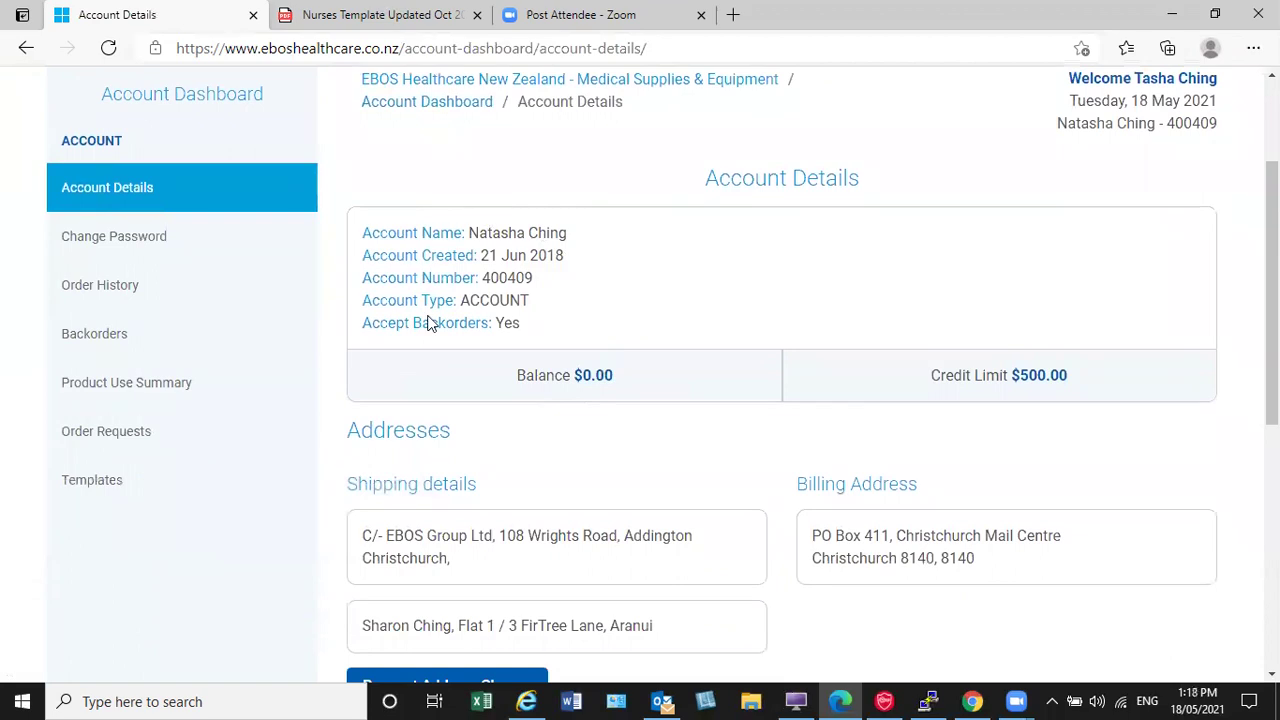
scroll(600, 360, "down", 1)
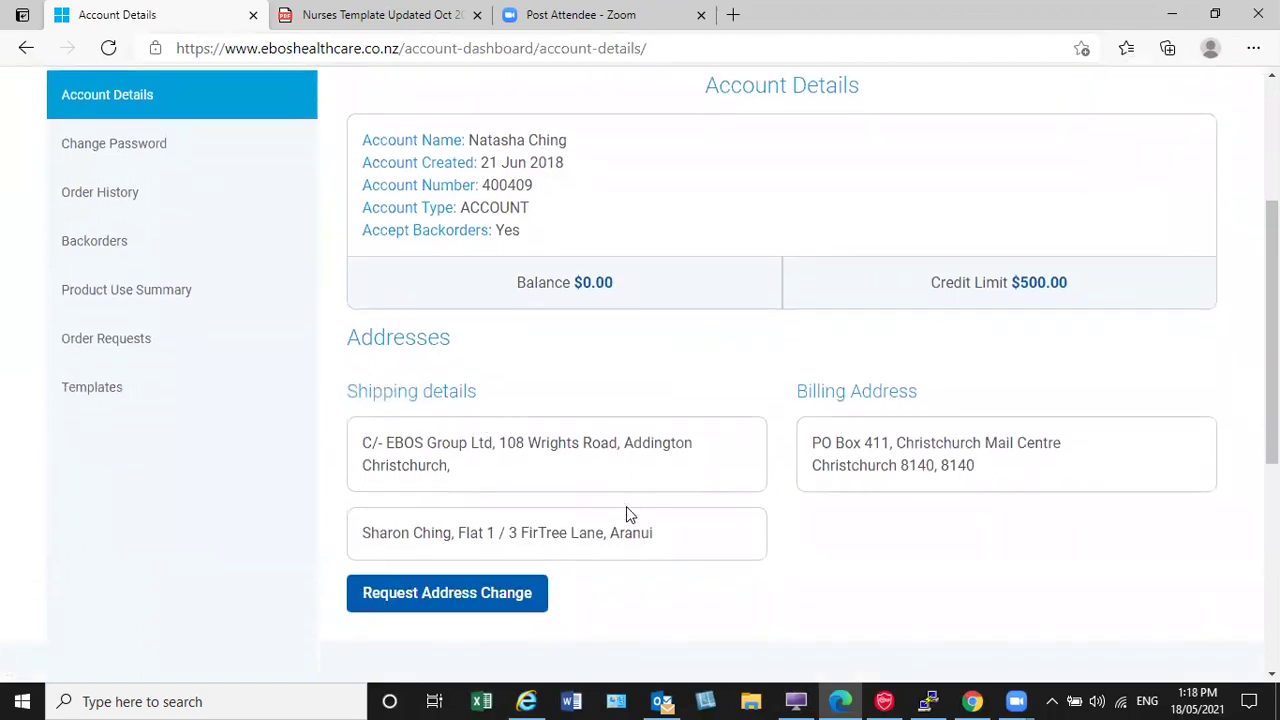
left_click(497, 612)
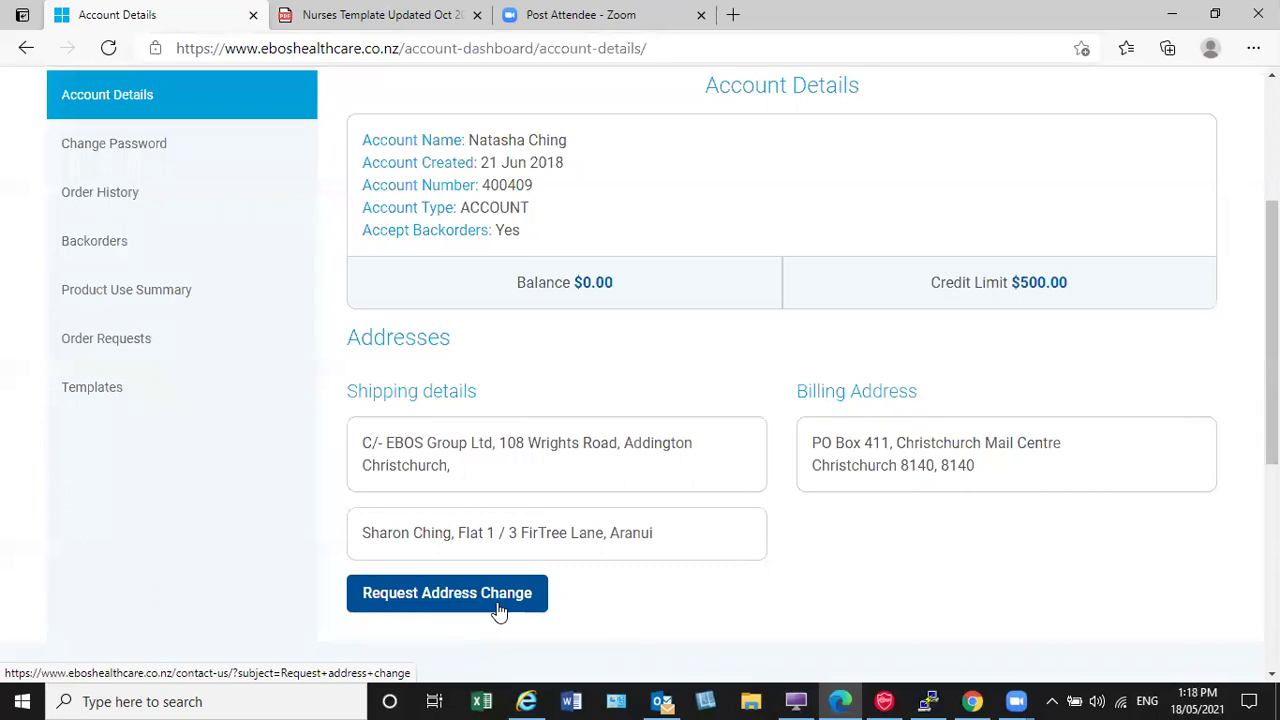
Step: Check the Change Password form and Order Requests list, then switch to Chrome's dashboard
left_click(145, 150)
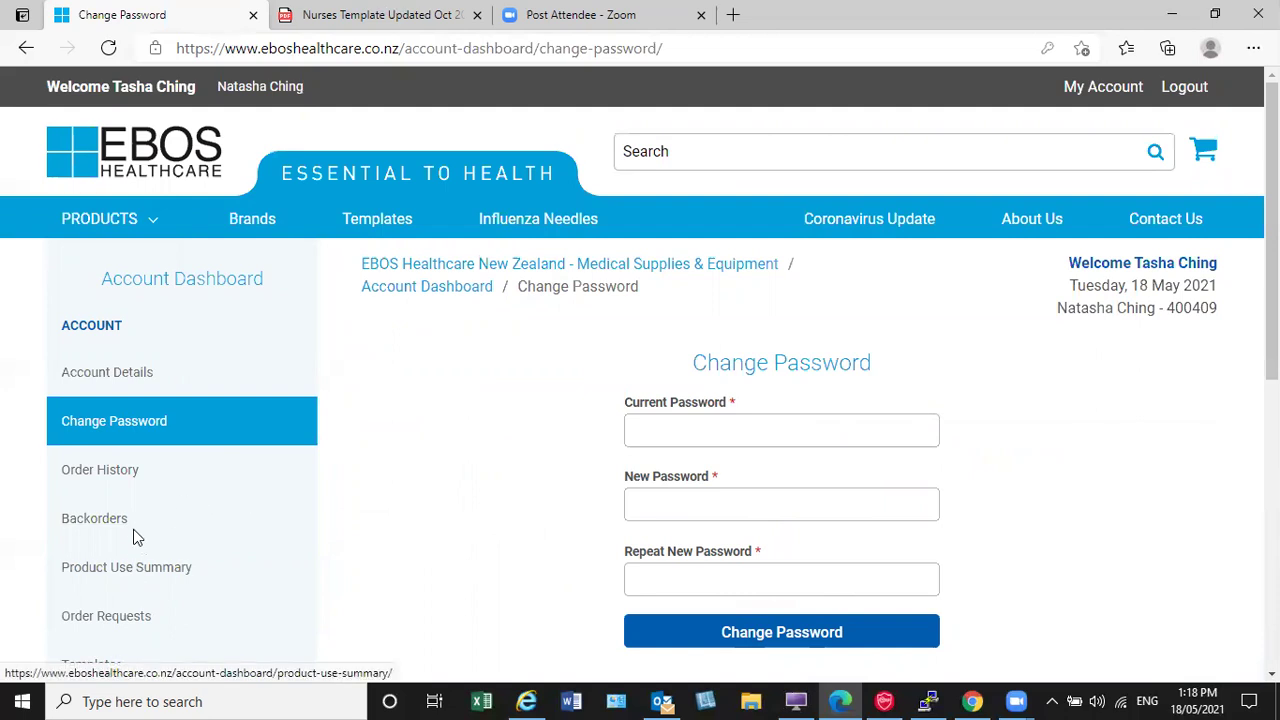
left_click(106, 617)
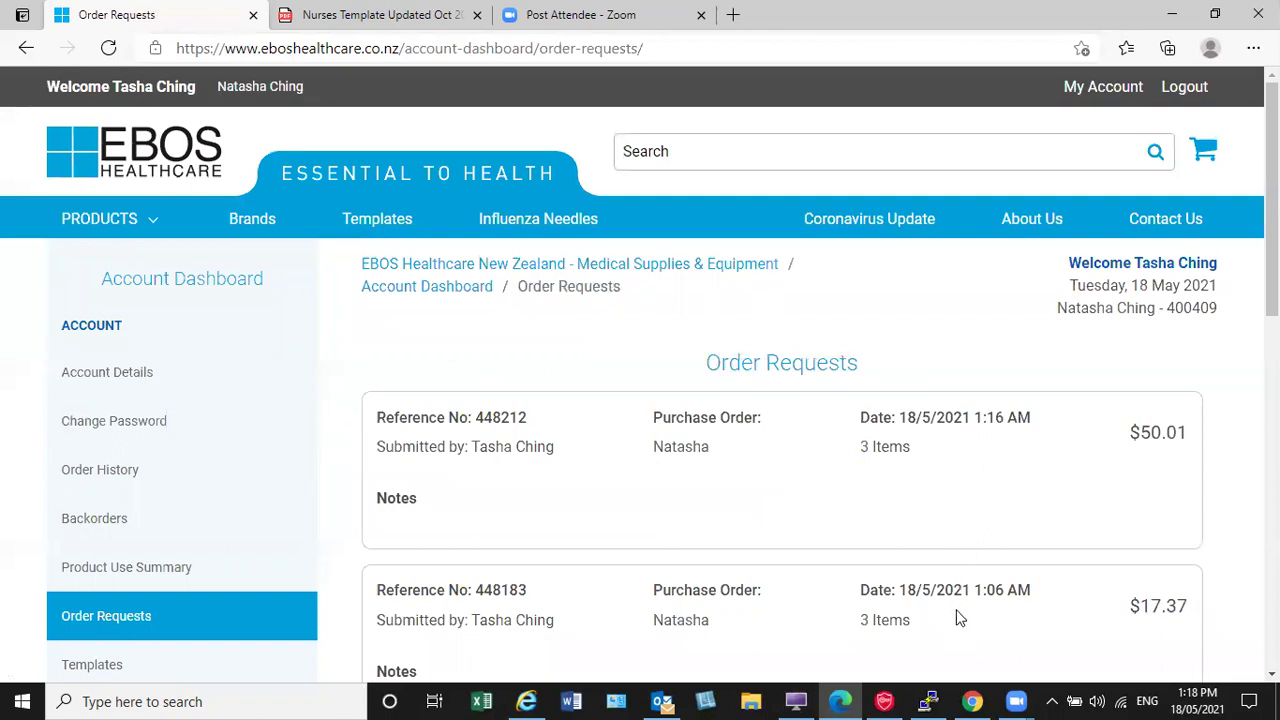
left_click(972, 700)
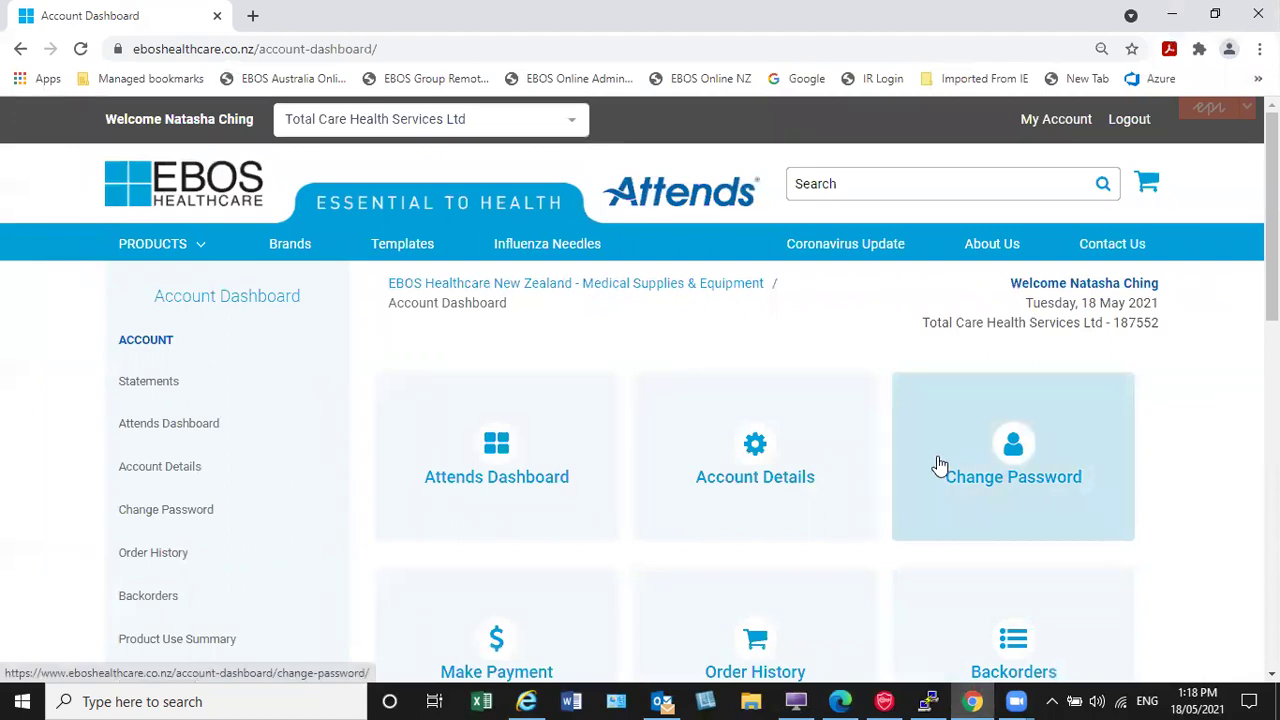
Step: Open Order History and look over the first order's purchase order reference details
scroll(940, 460, "down", 1)
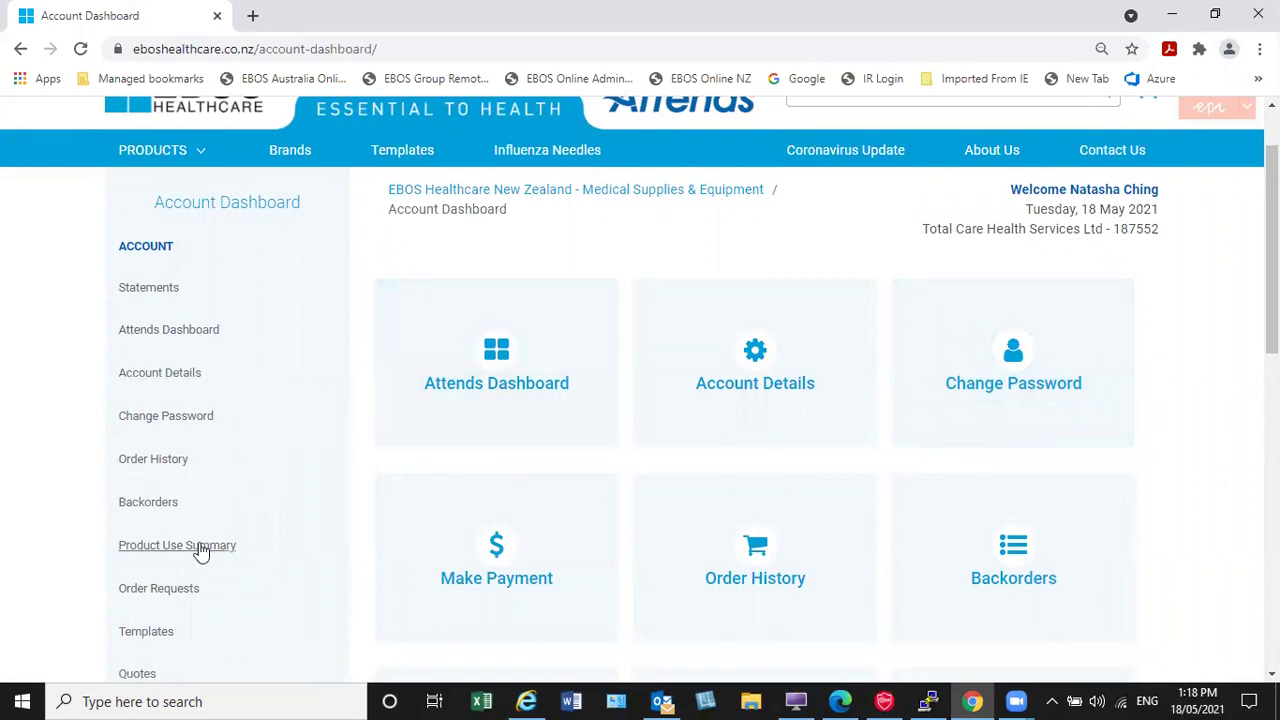
left_click(155, 466)
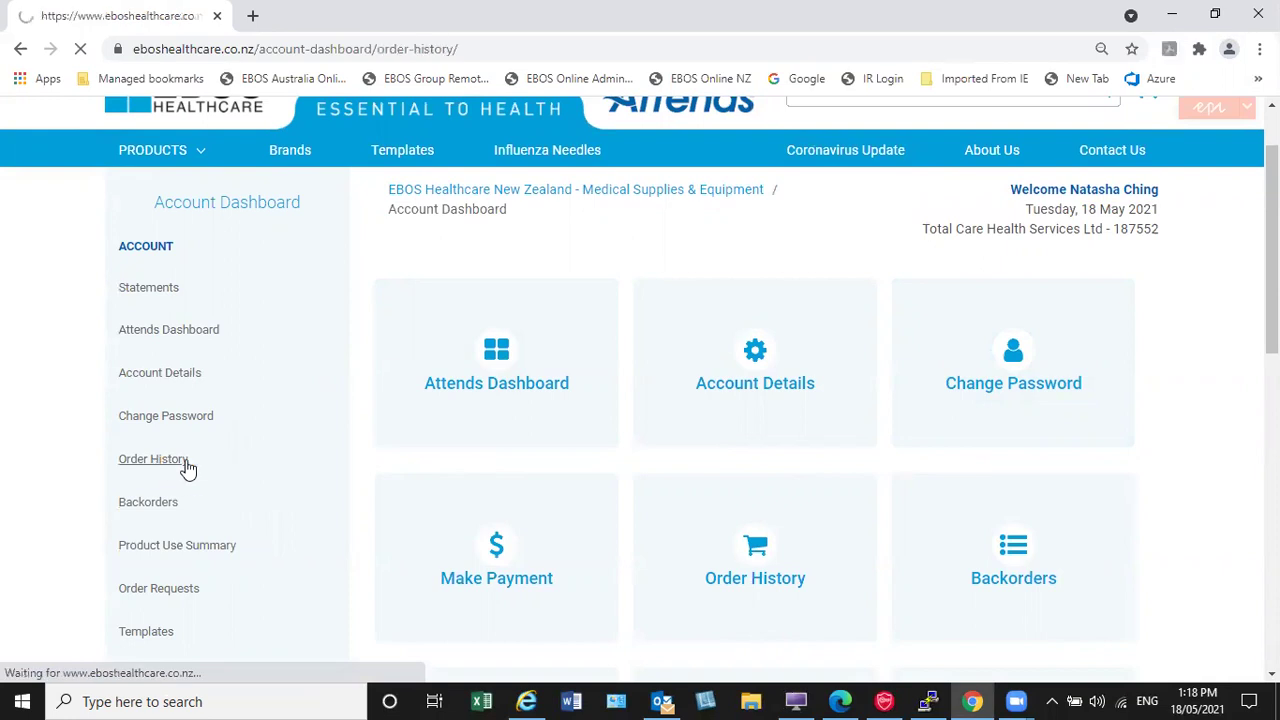
scroll(513, 411, "down", 2)
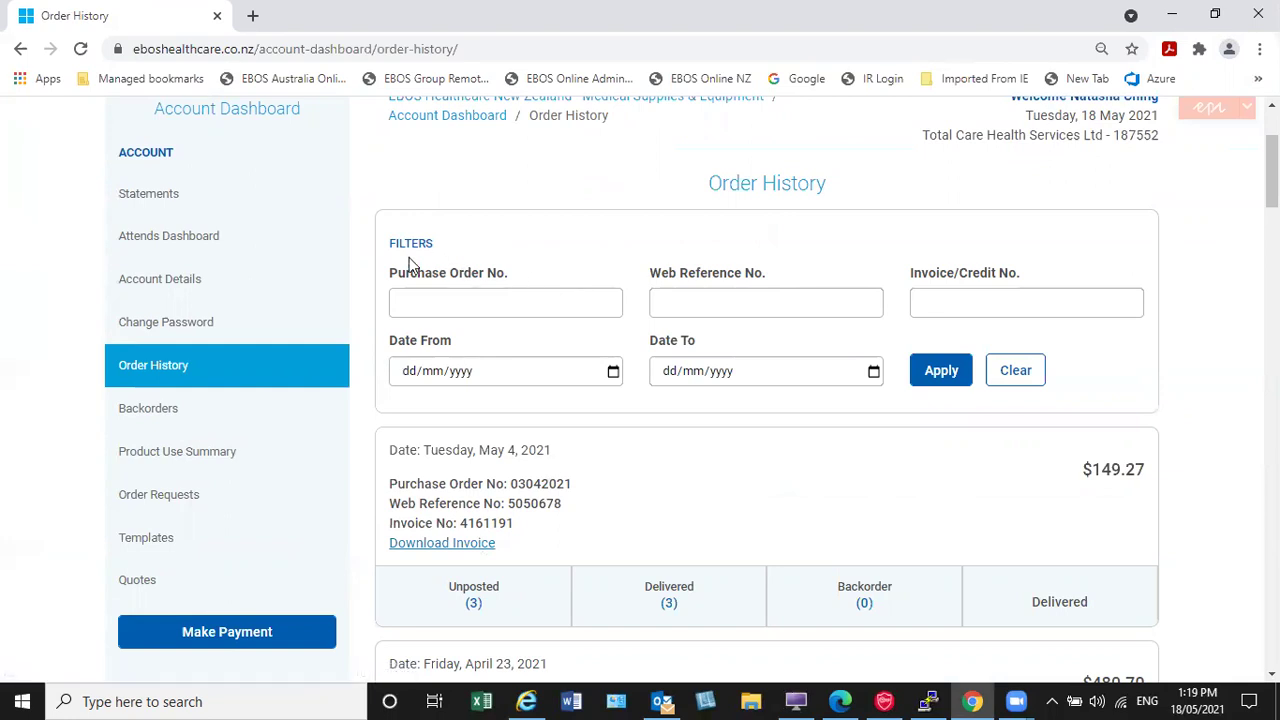
scroll(486, 490, "down", 4)
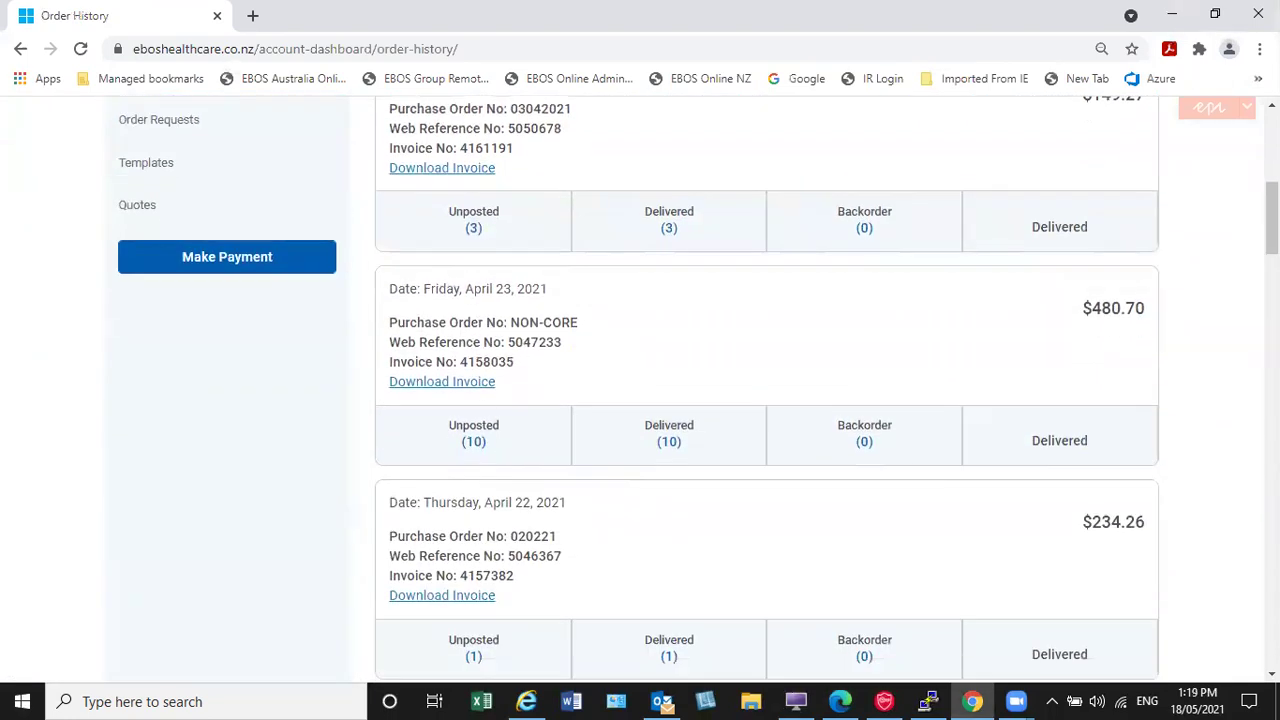
scroll(1272, 218, "up", 3)
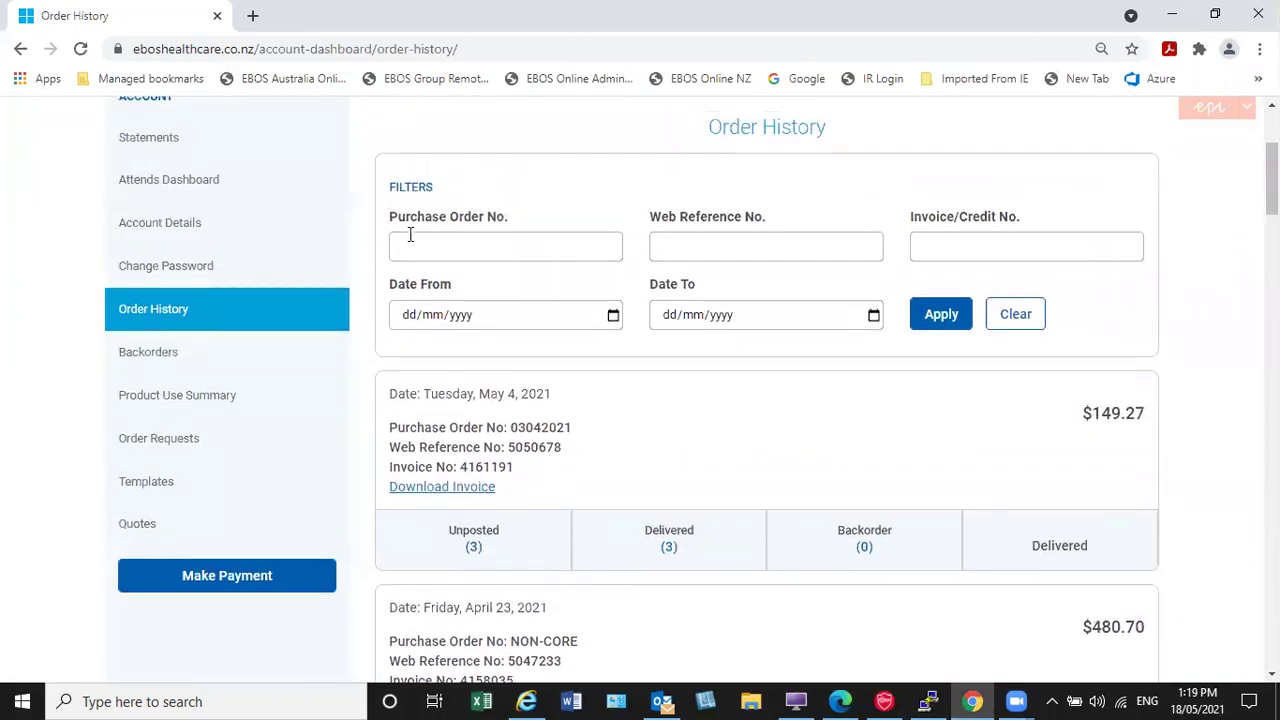
left_click_drag(566, 495, 508, 428)
left_click(577, 428)
left_click(540, 428)
Step: Filter the order history to the date range 13/04/2021 through 30/04/2021
left_click(613, 316)
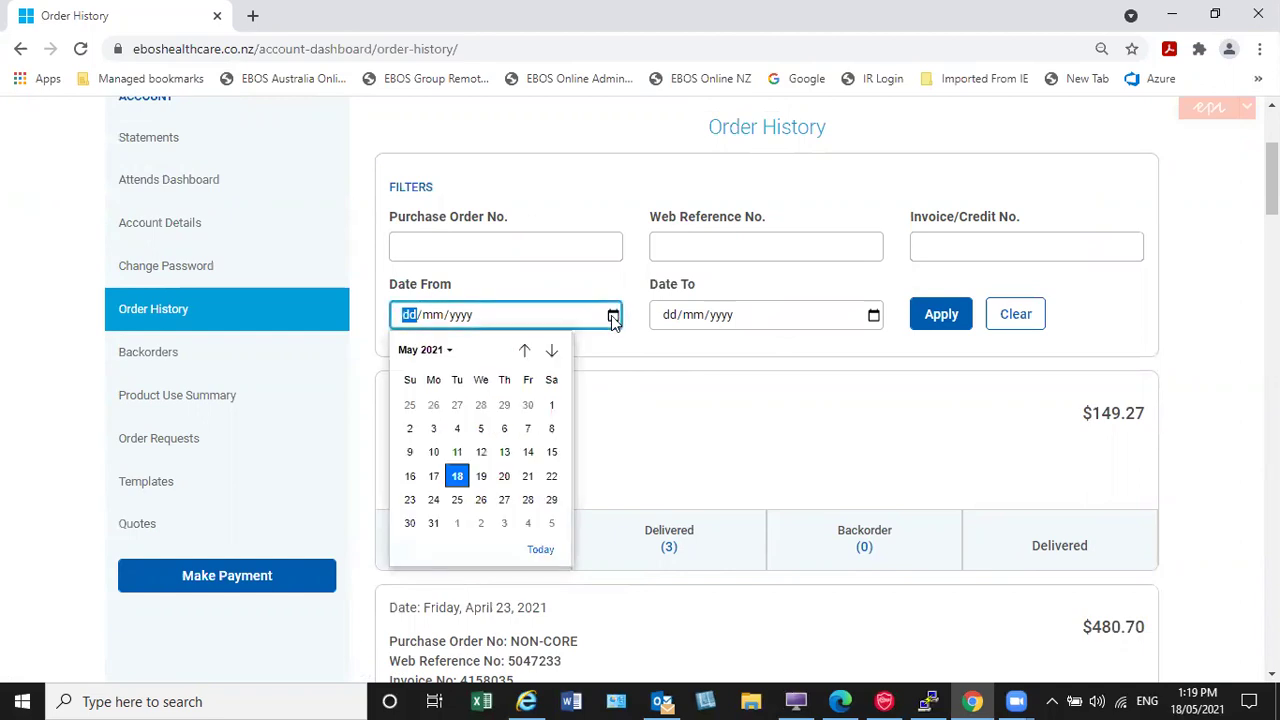
left_click(525, 352)
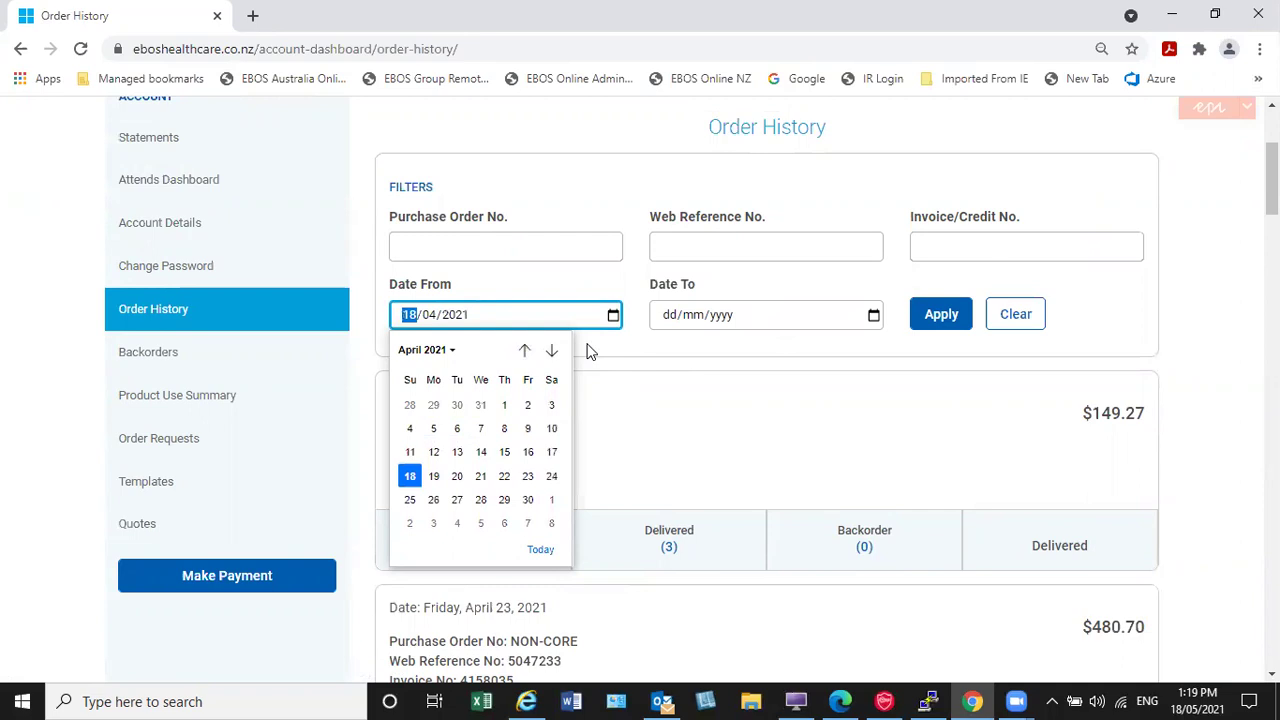
key("Escape")
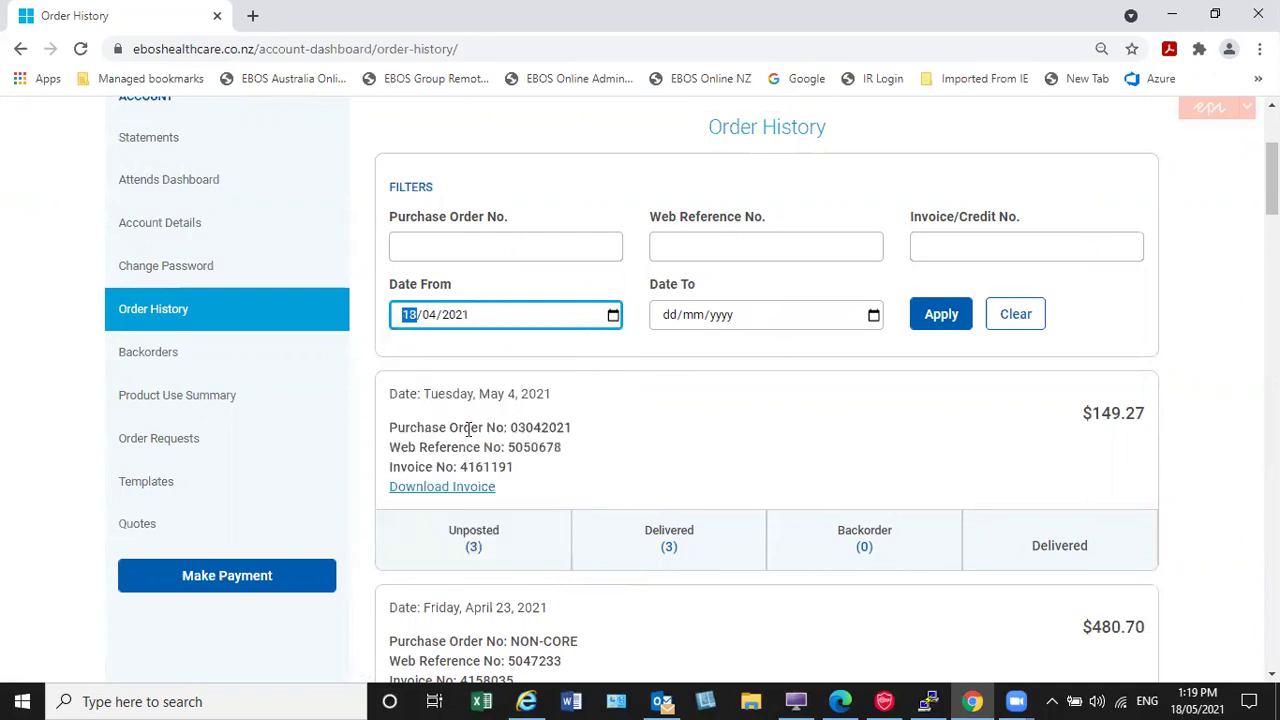
left_click(873, 316)
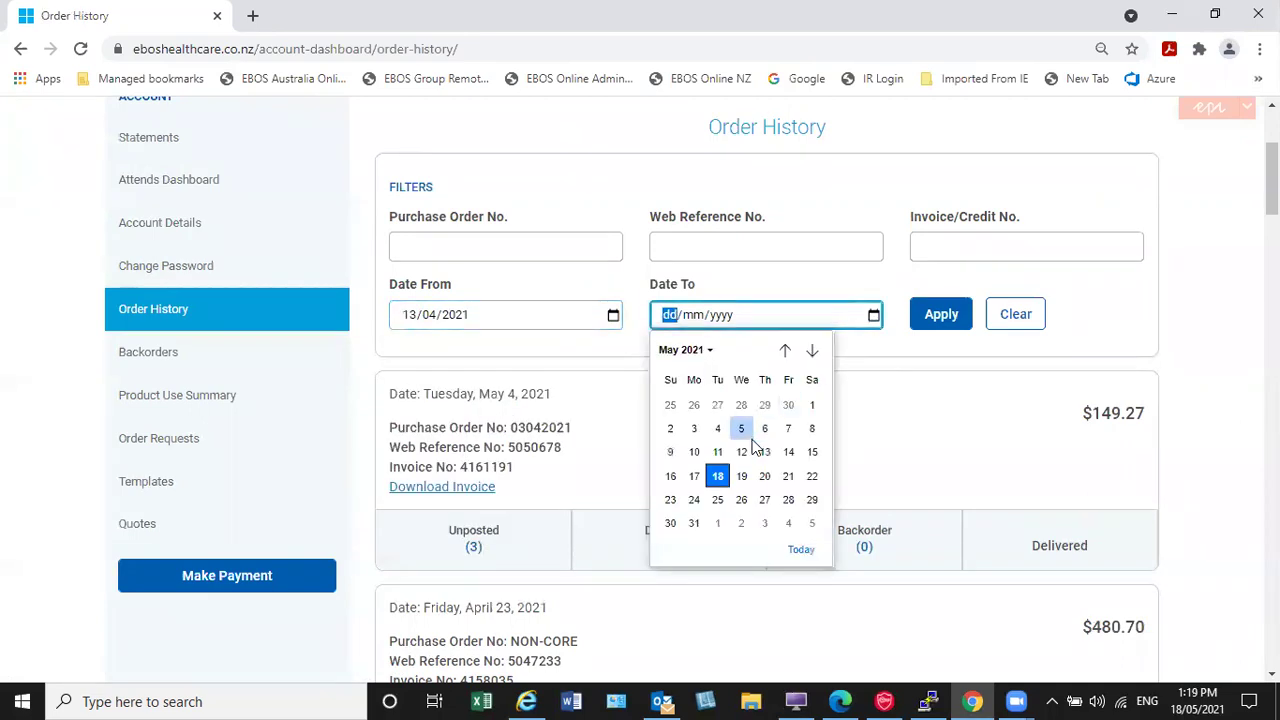
left_click(785, 350)
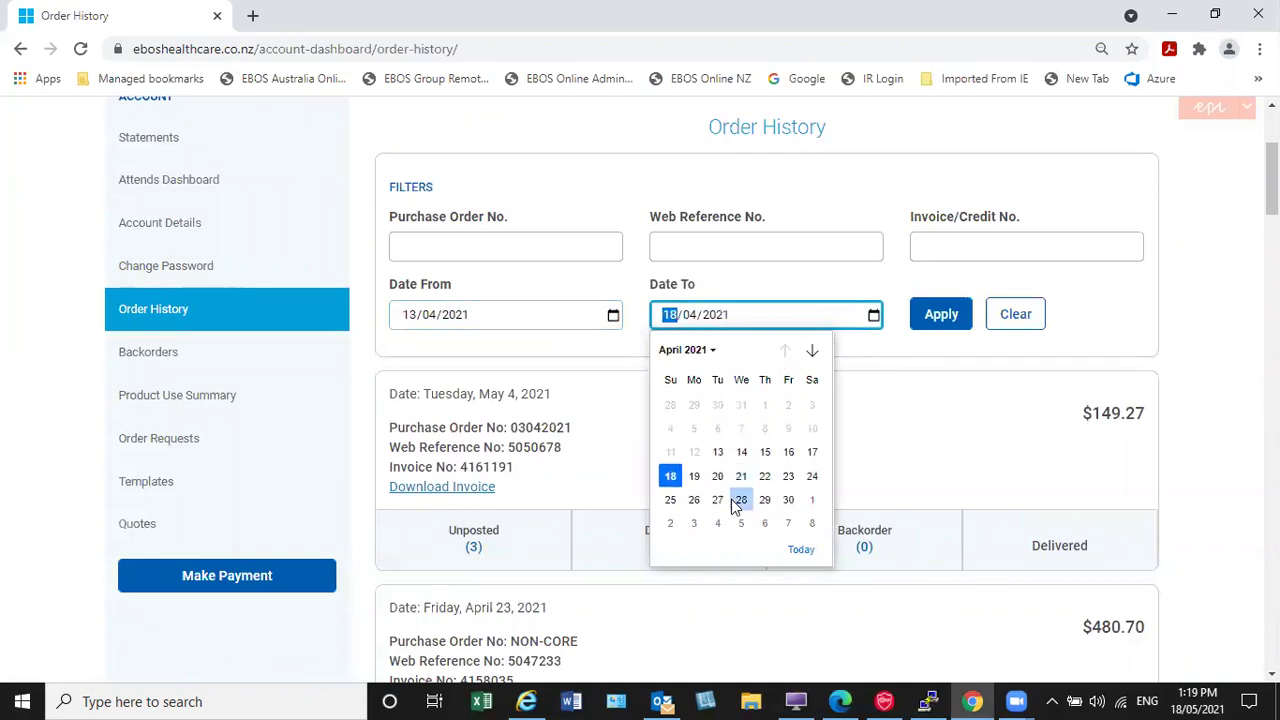
left_click(787, 501)
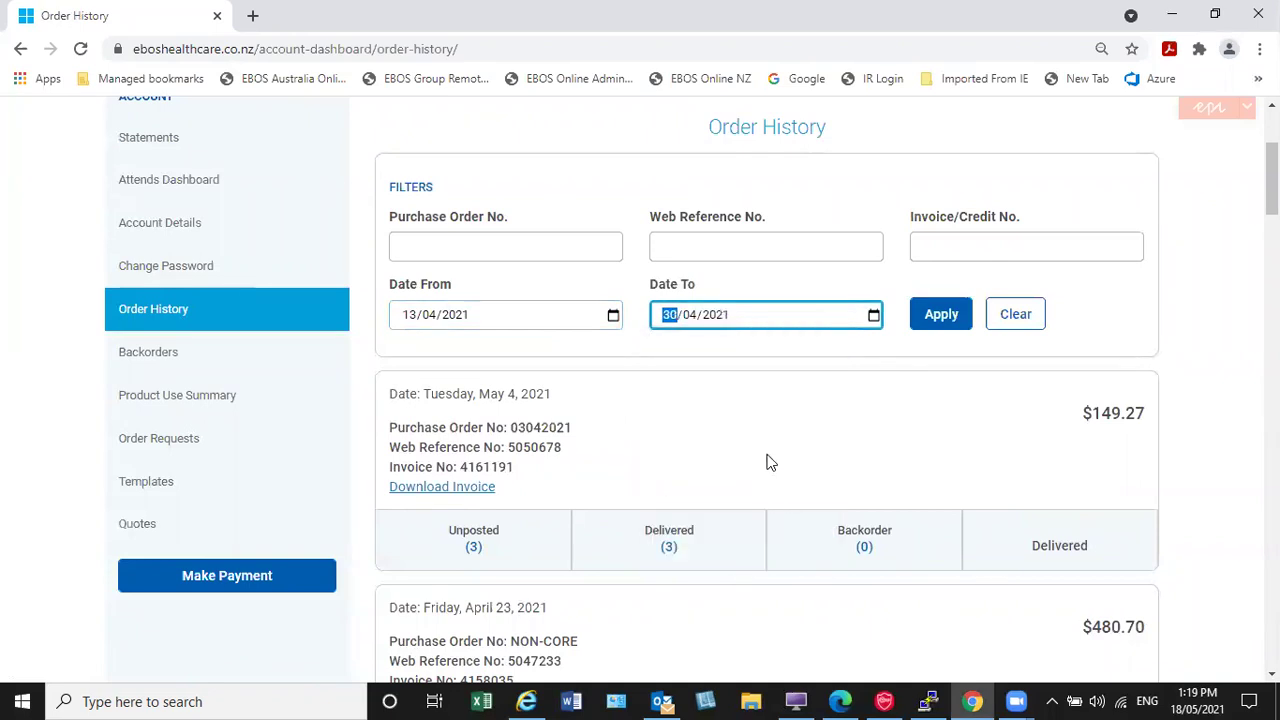
left_click(946, 318)
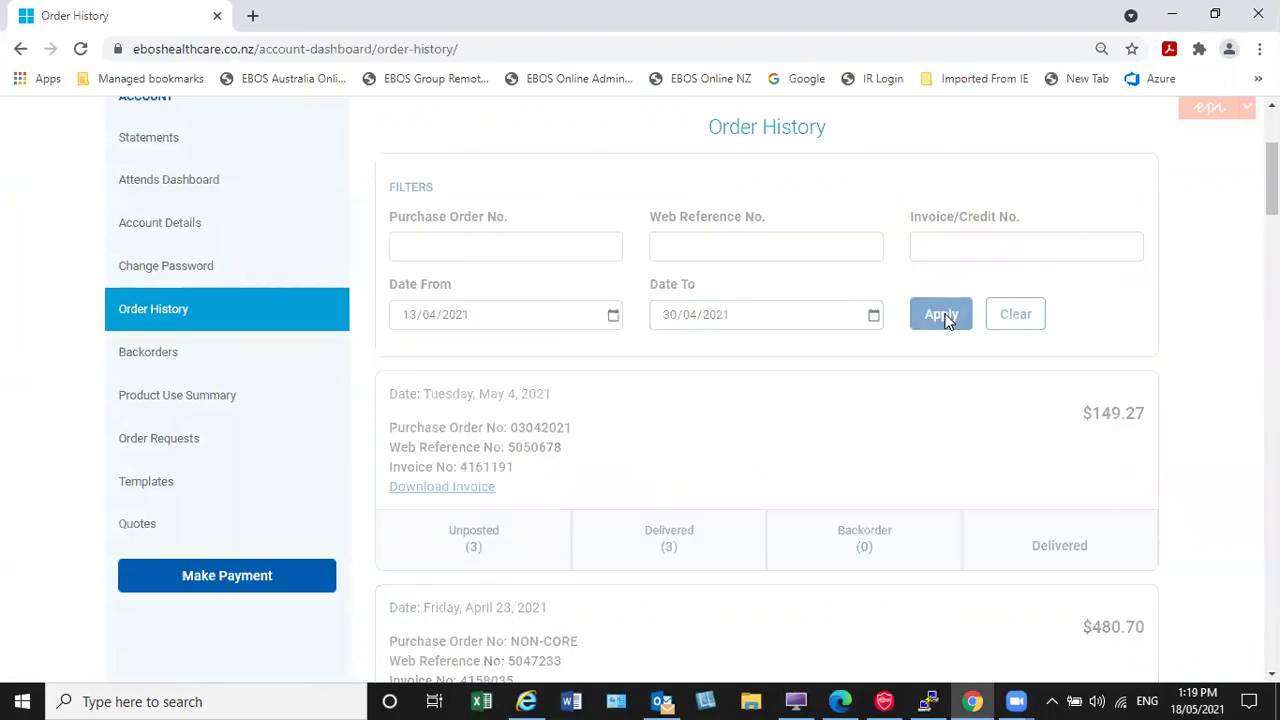
Step: Download and open the invoice PDF for the April 15 $259.79 order, then return to the list
scroll(934, 335, "down", 2)
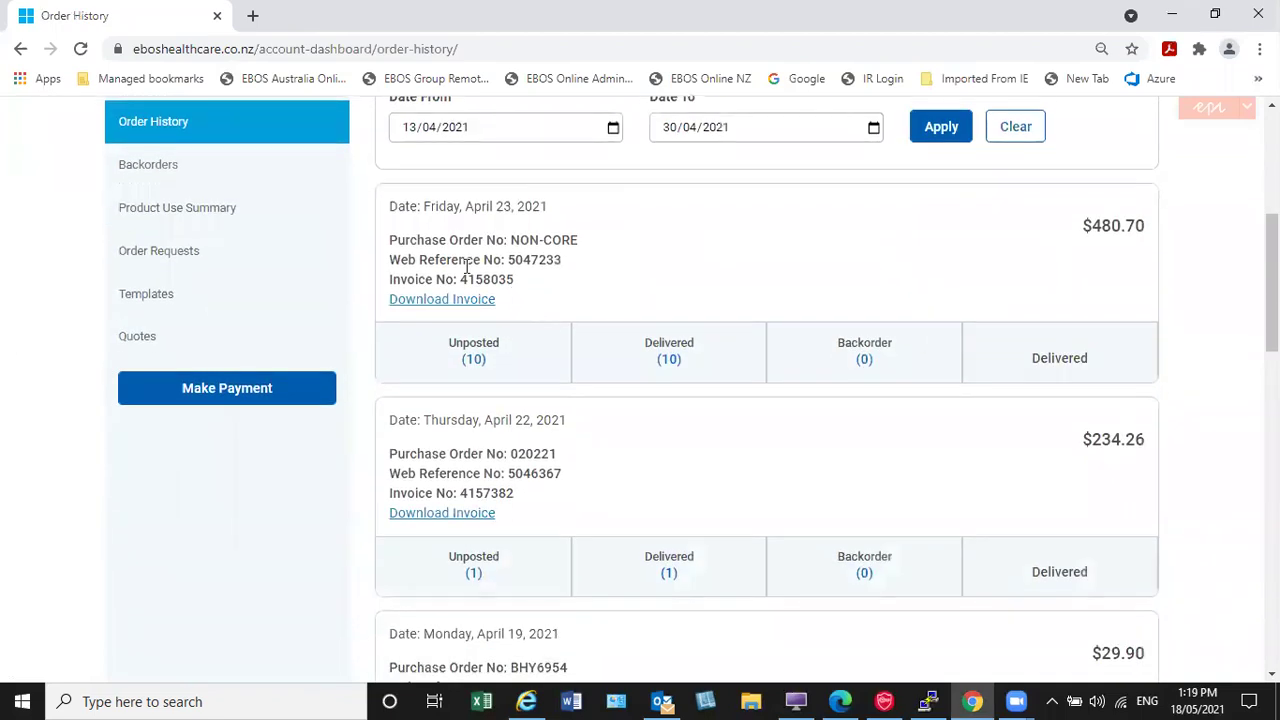
scroll(503, 533, "down", 3)
scroll(503, 535, "down", 5)
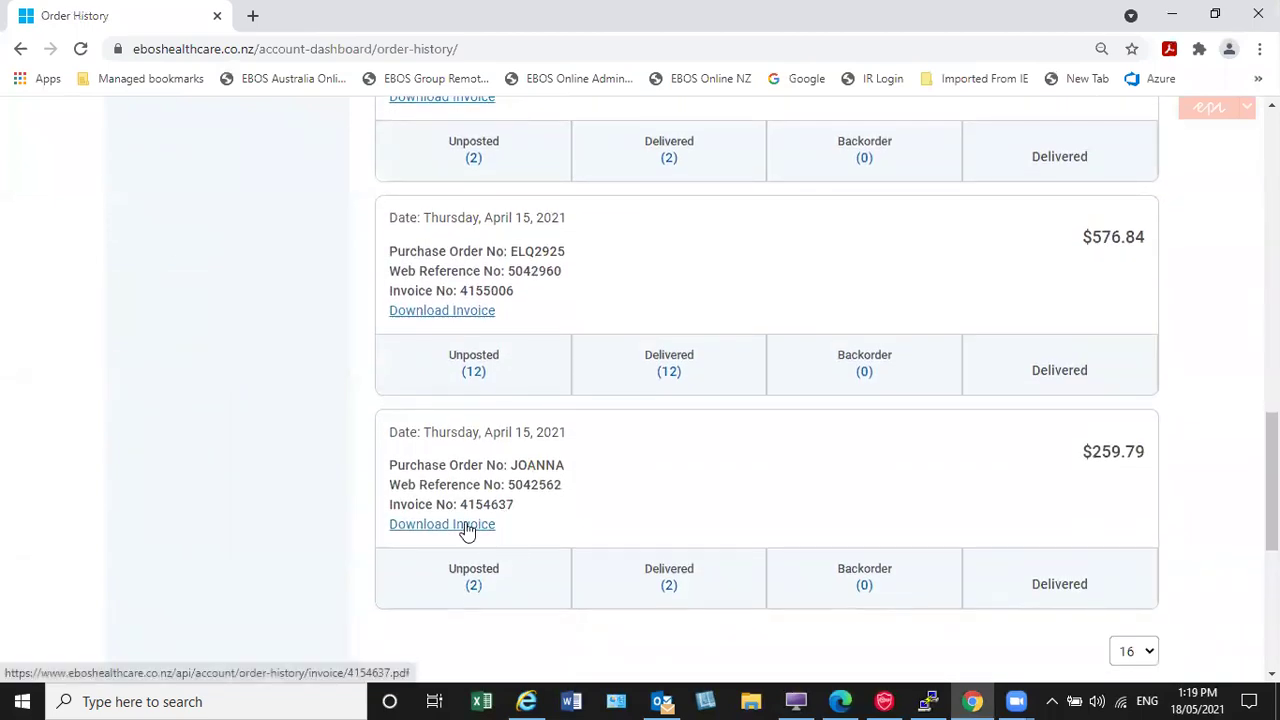
left_click(466, 531)
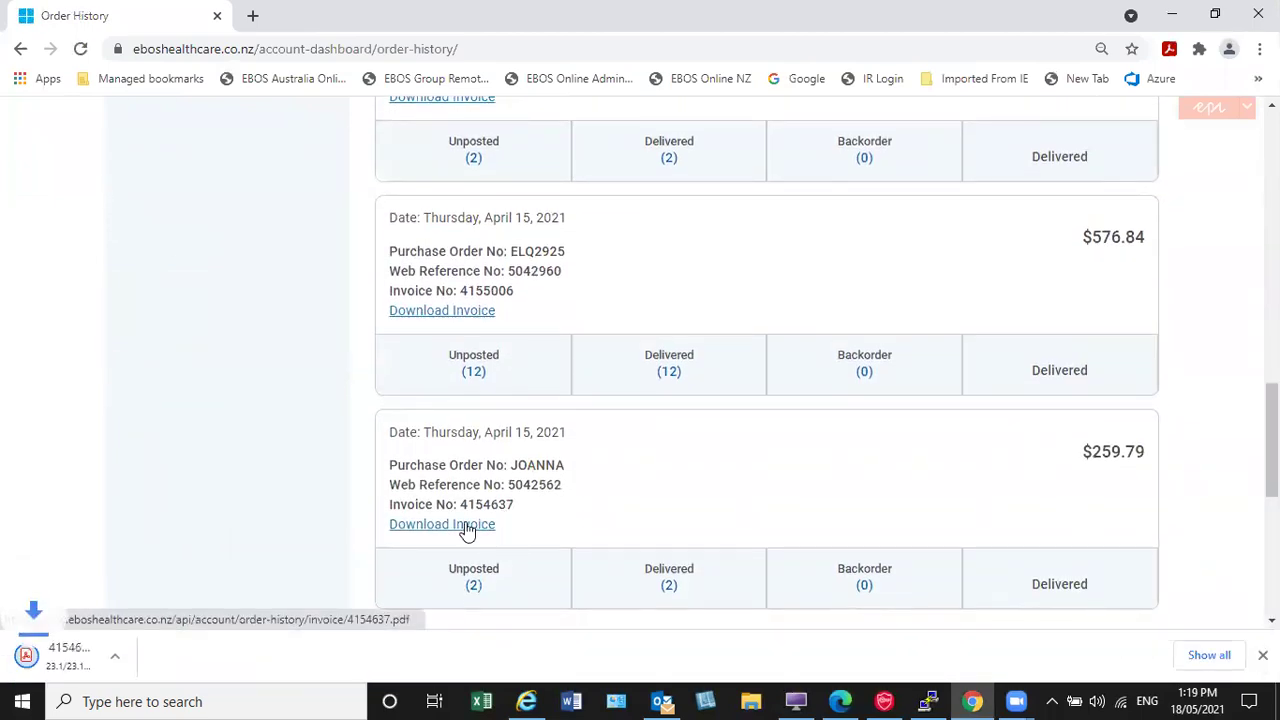
left_click(56, 655)
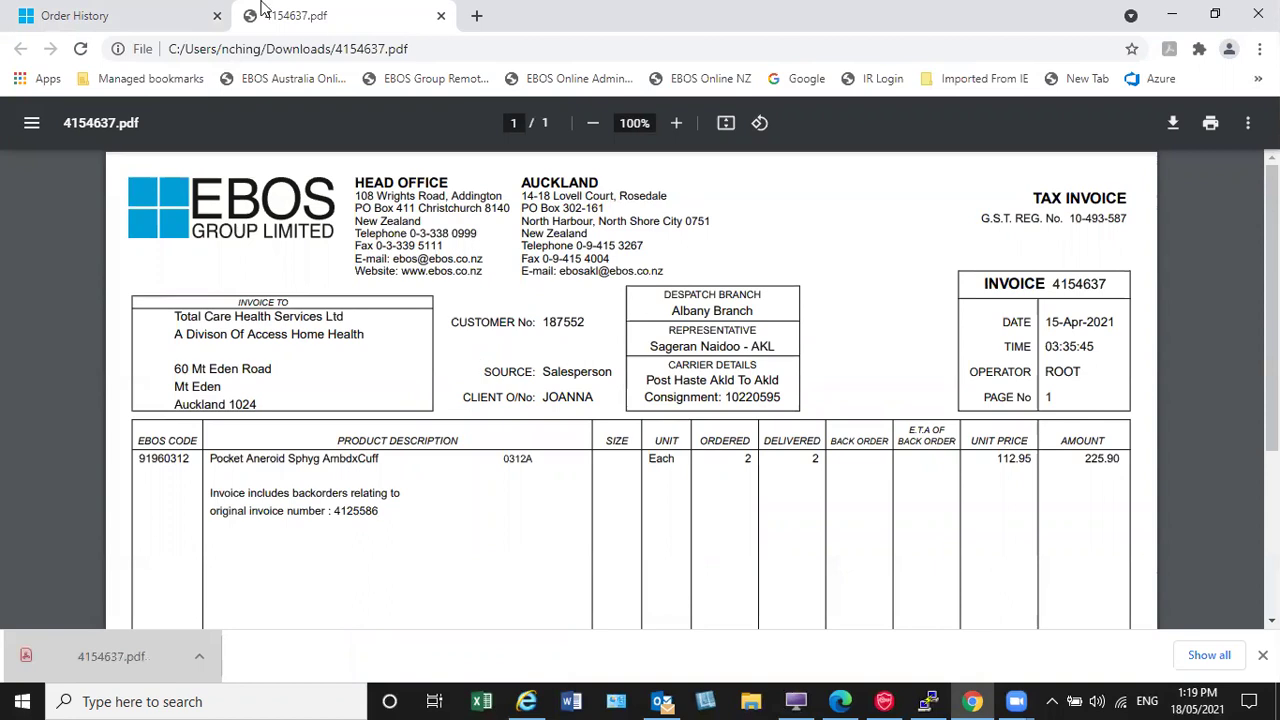
left_click(110, 15)
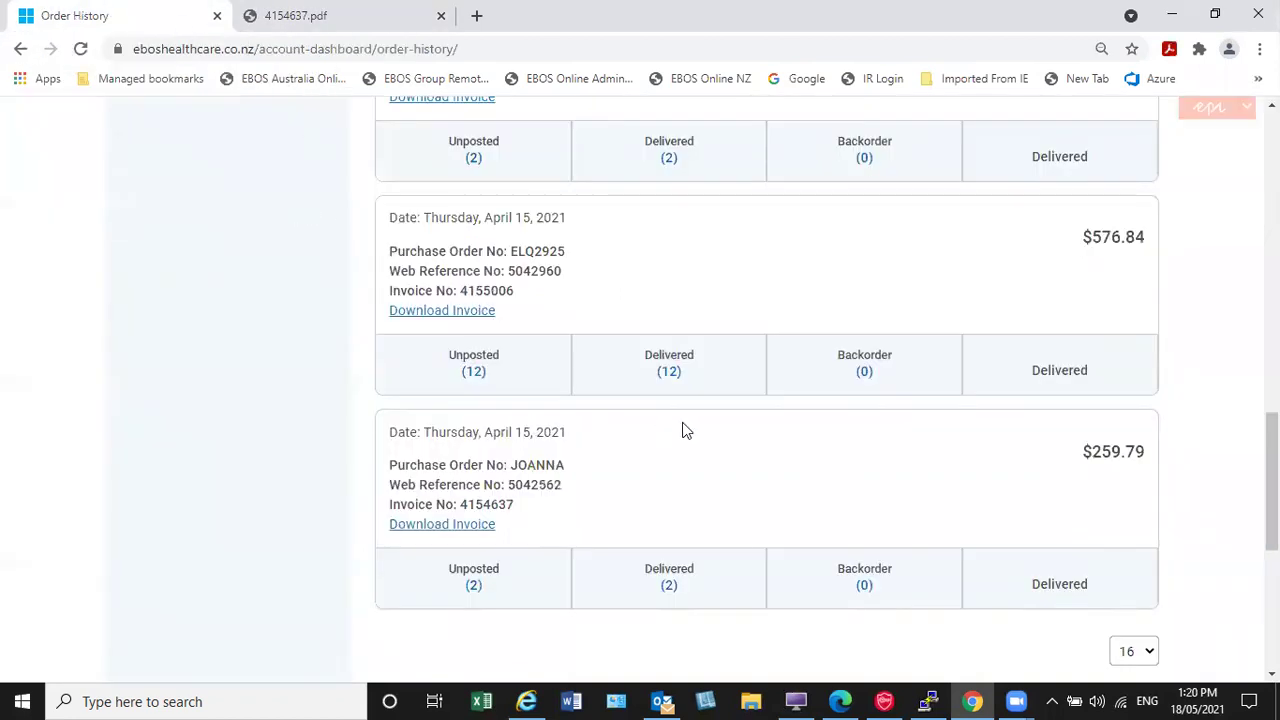
scroll(672, 418, "up", 3)
scroll(650, 372, "up", 7)
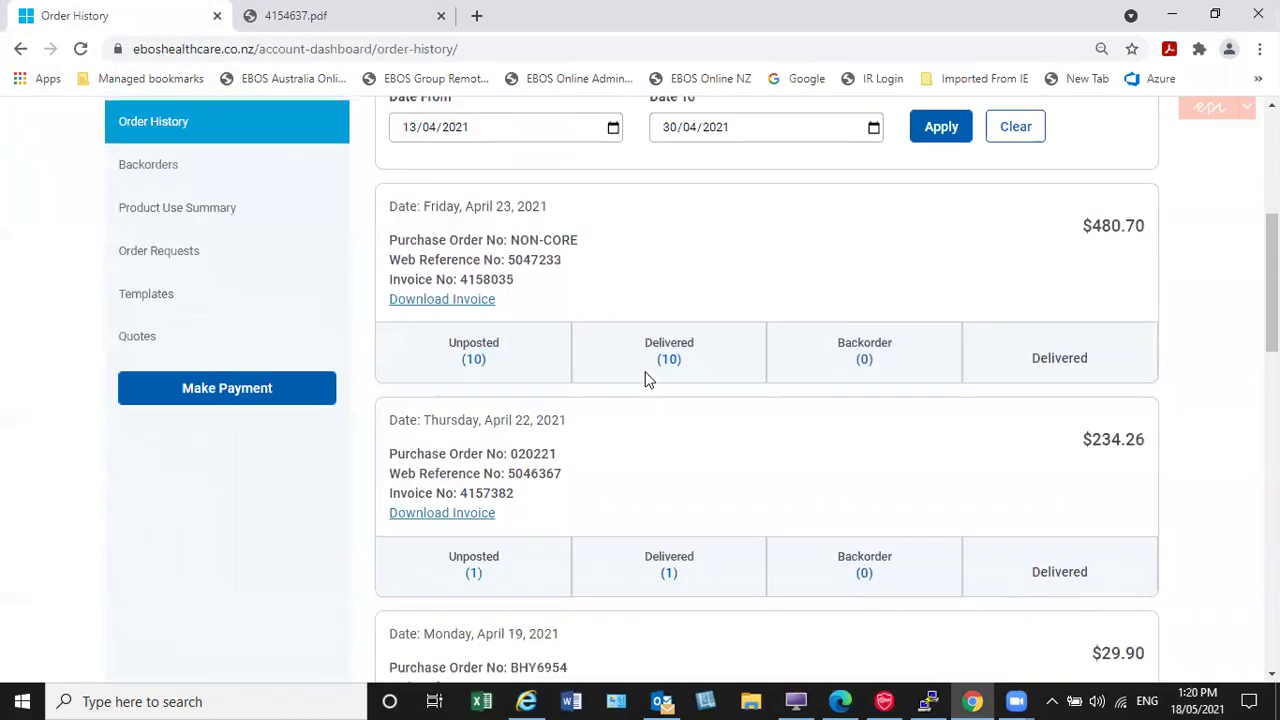
Step: Clear the date filters and search orders by purchase order number 2021
left_click(1006, 408)
left_click(958, 410)
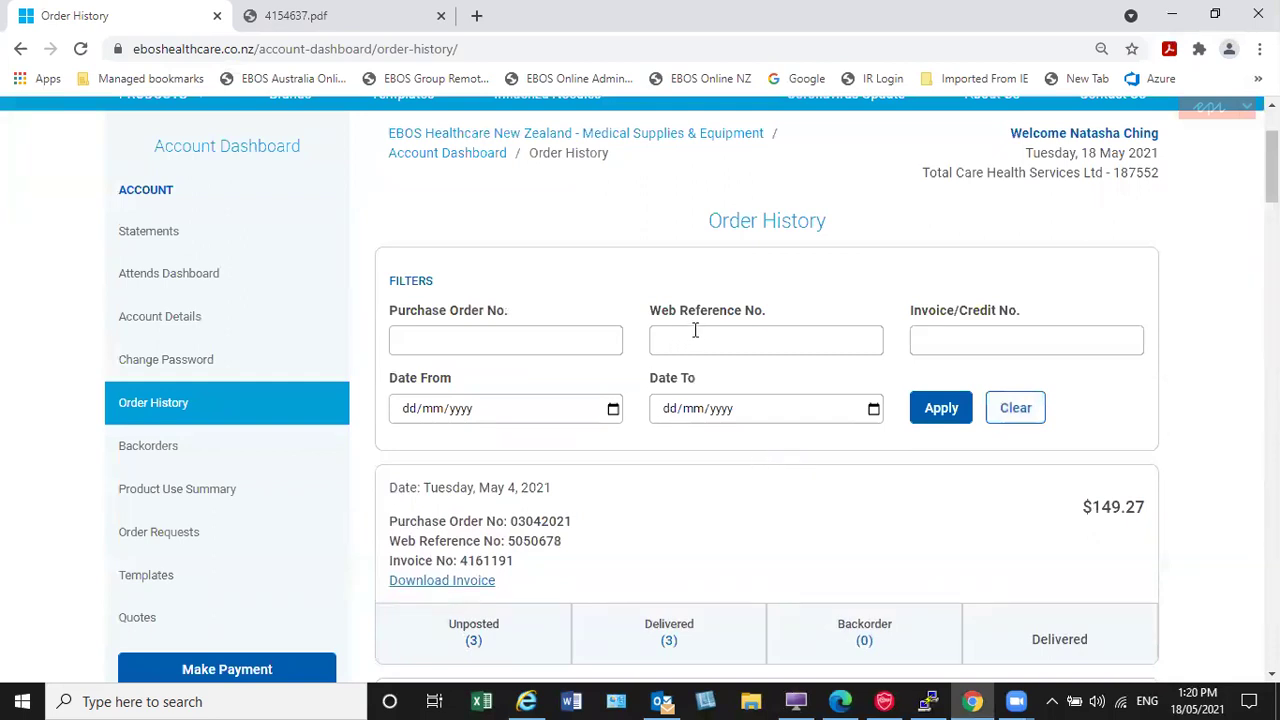
left_click(539, 339)
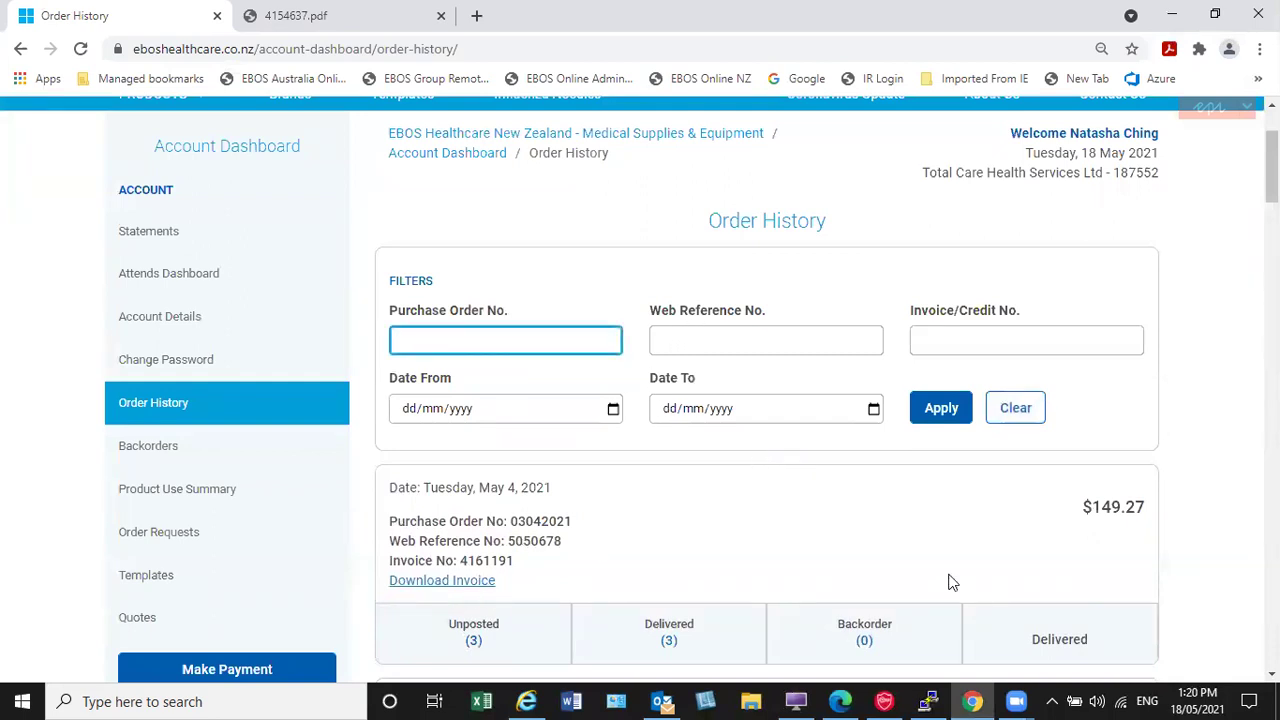
scroll(1095, 603, "down", 5)
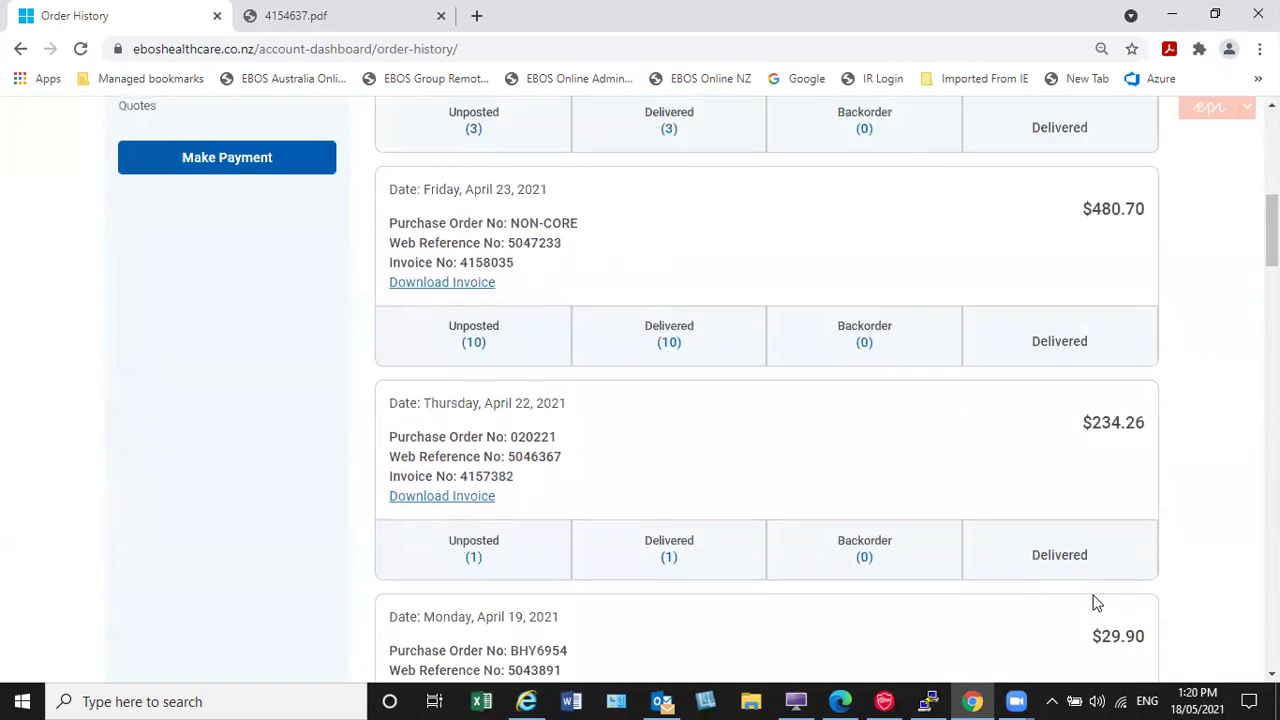
left_click_drag(1272, 230, 1272, 150)
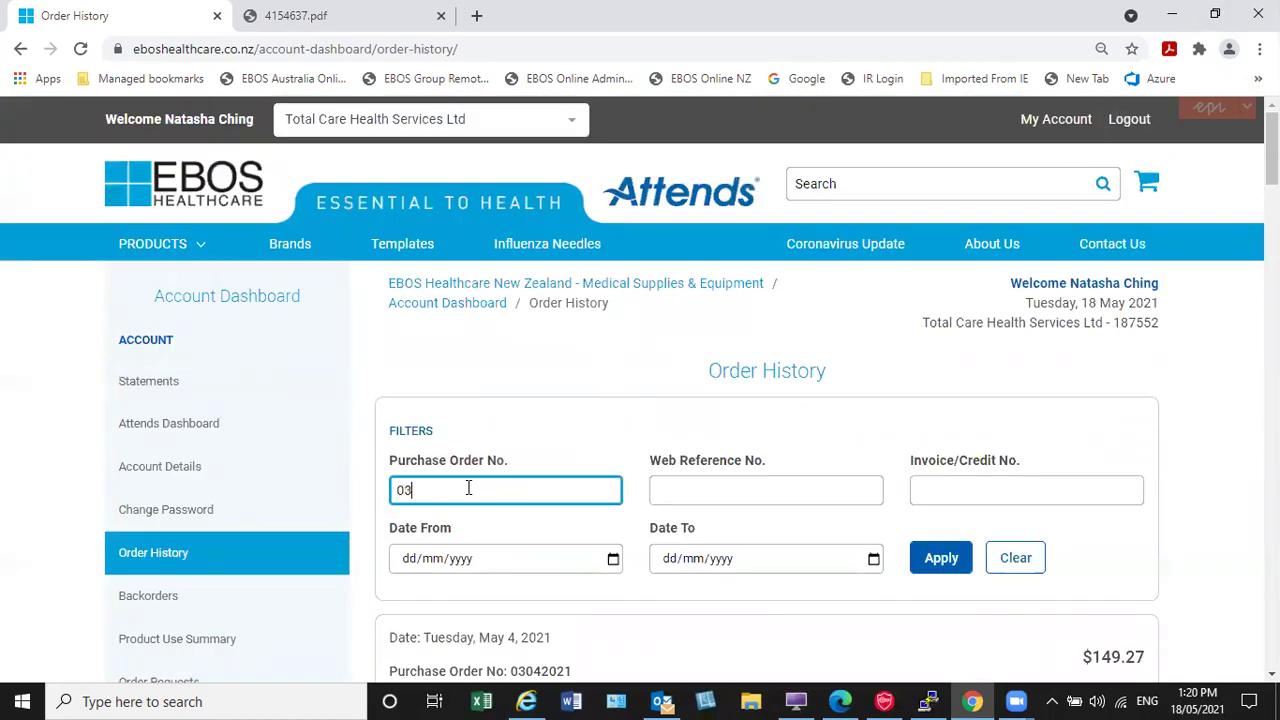
type("2021")
left_click(945, 558)
Step: Review the matching order's $149.27 invoice and delivery status, then go to Backorders
scroll(893, 528, "down", 1)
scroll(860, 517, "down", 2)
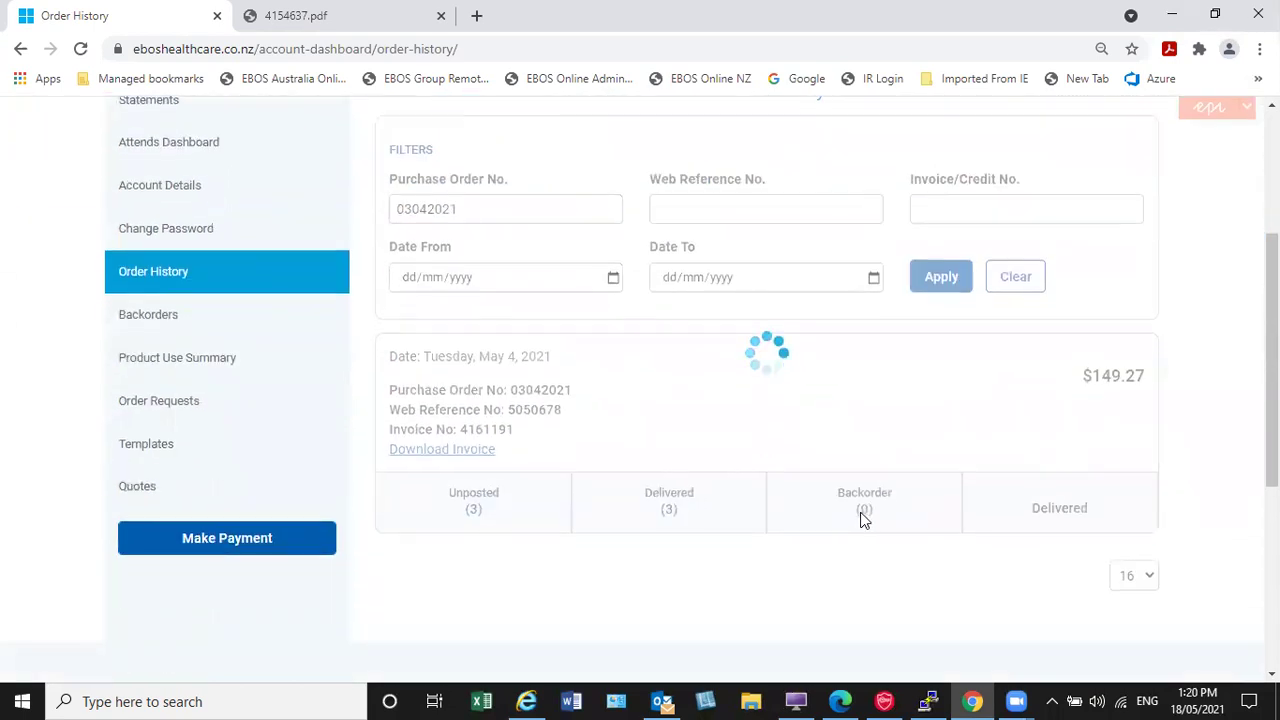
scroll(860, 517, "down", 1)
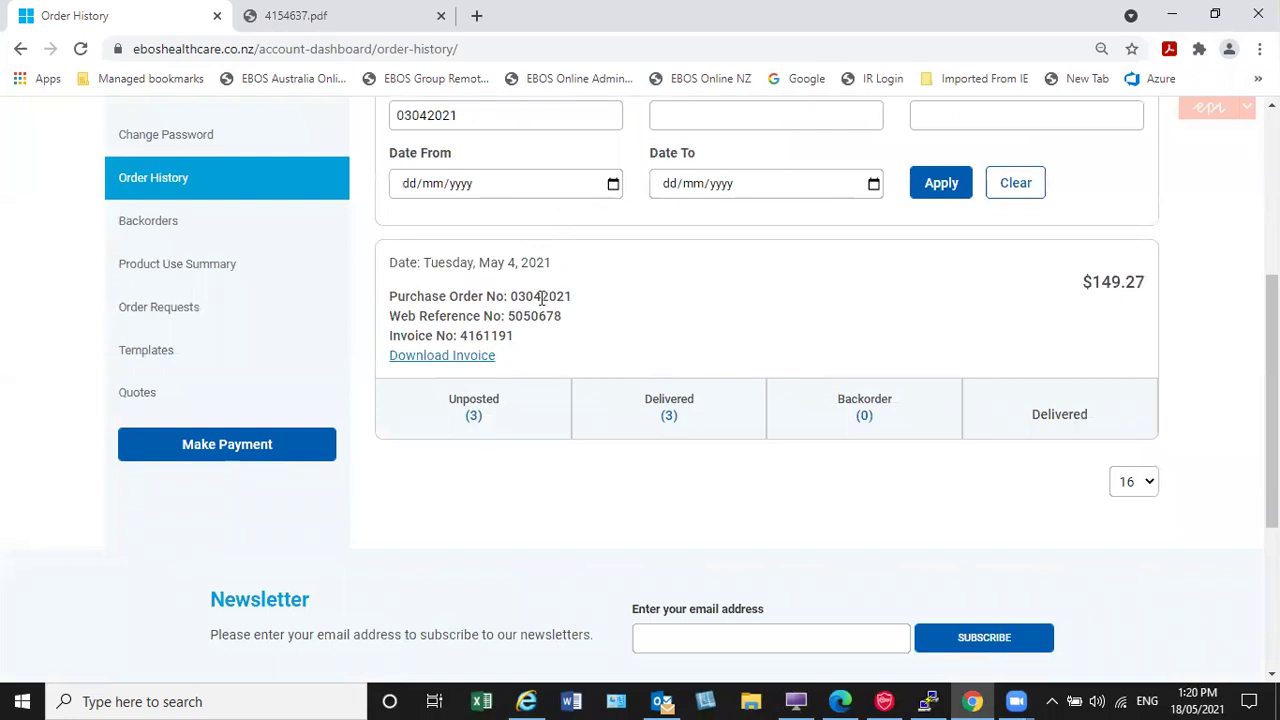
scroll(660, 360, "up", 1)
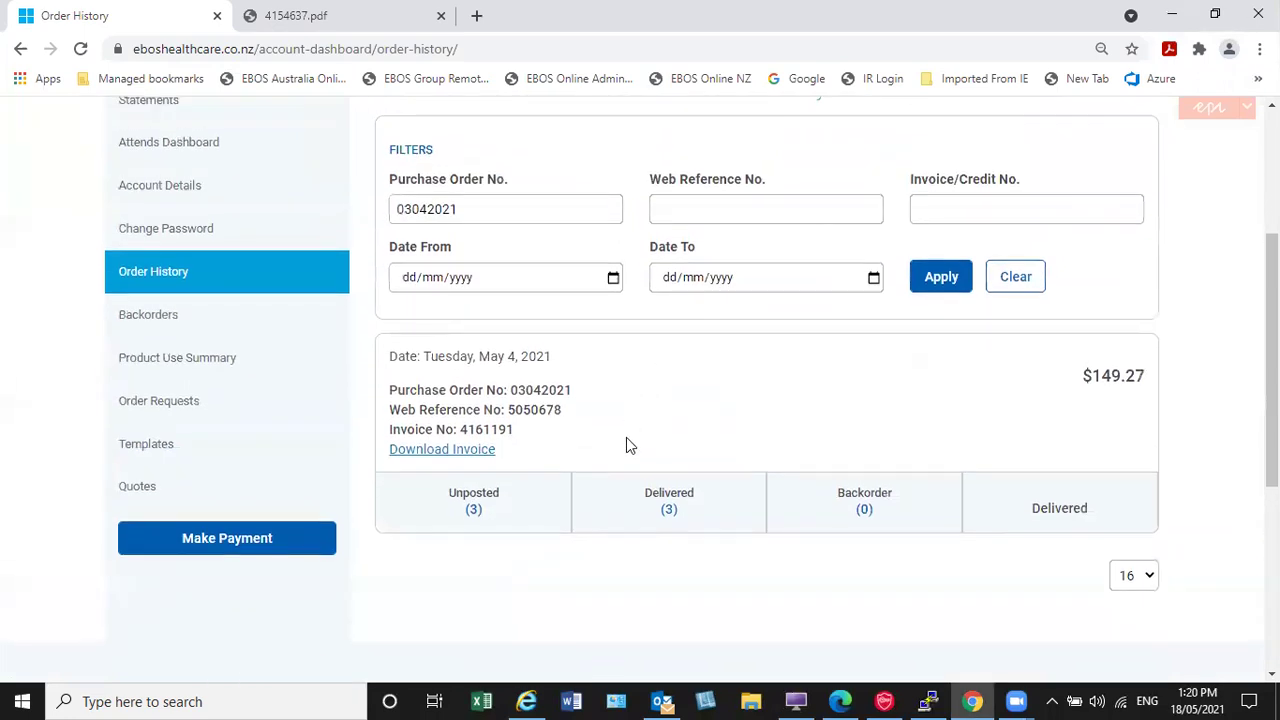
scroll(627, 440, "up", 1)
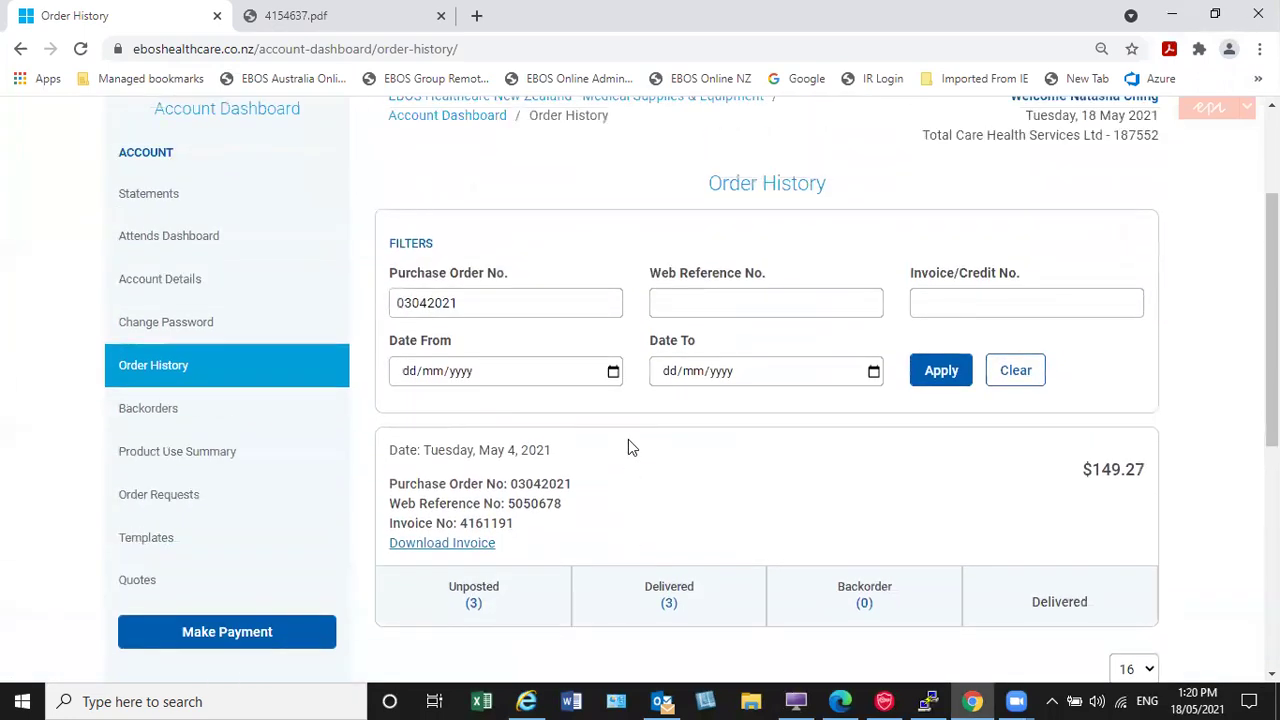
left_click(143, 410)
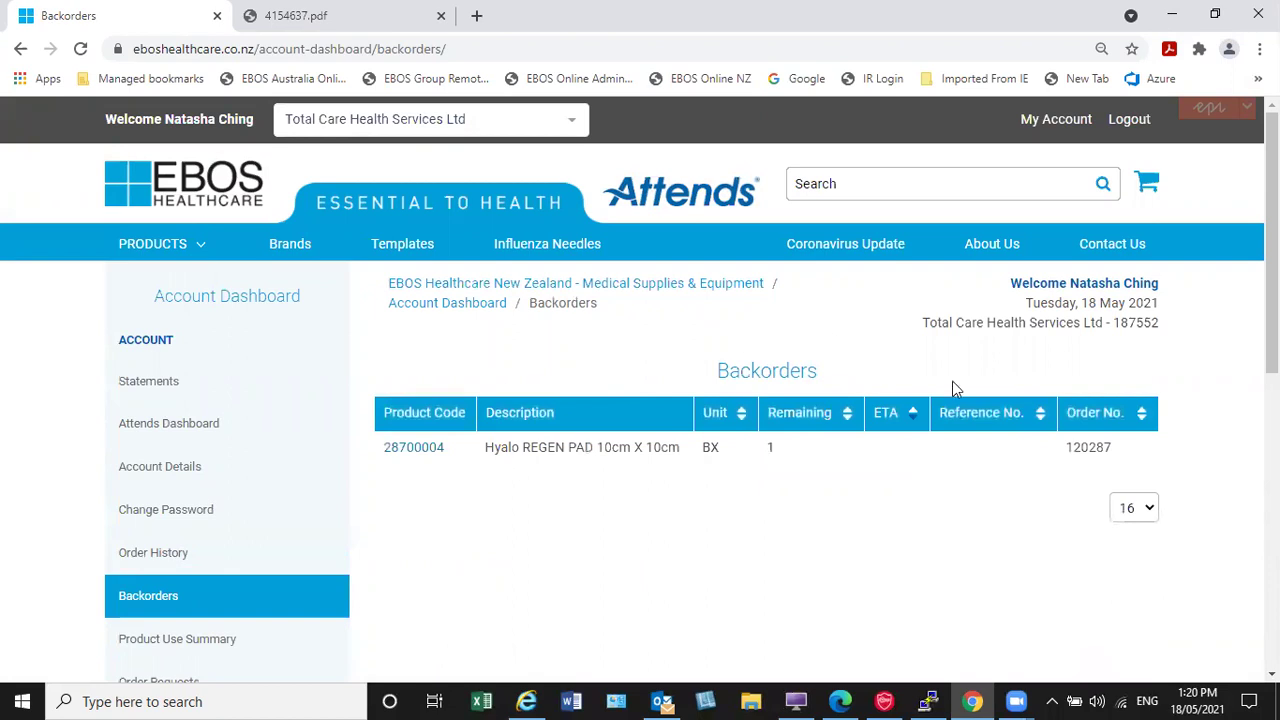
Step: View the details popup for backordered product 28700004, close it, then go to Product Use Summary
left_click(406, 451)
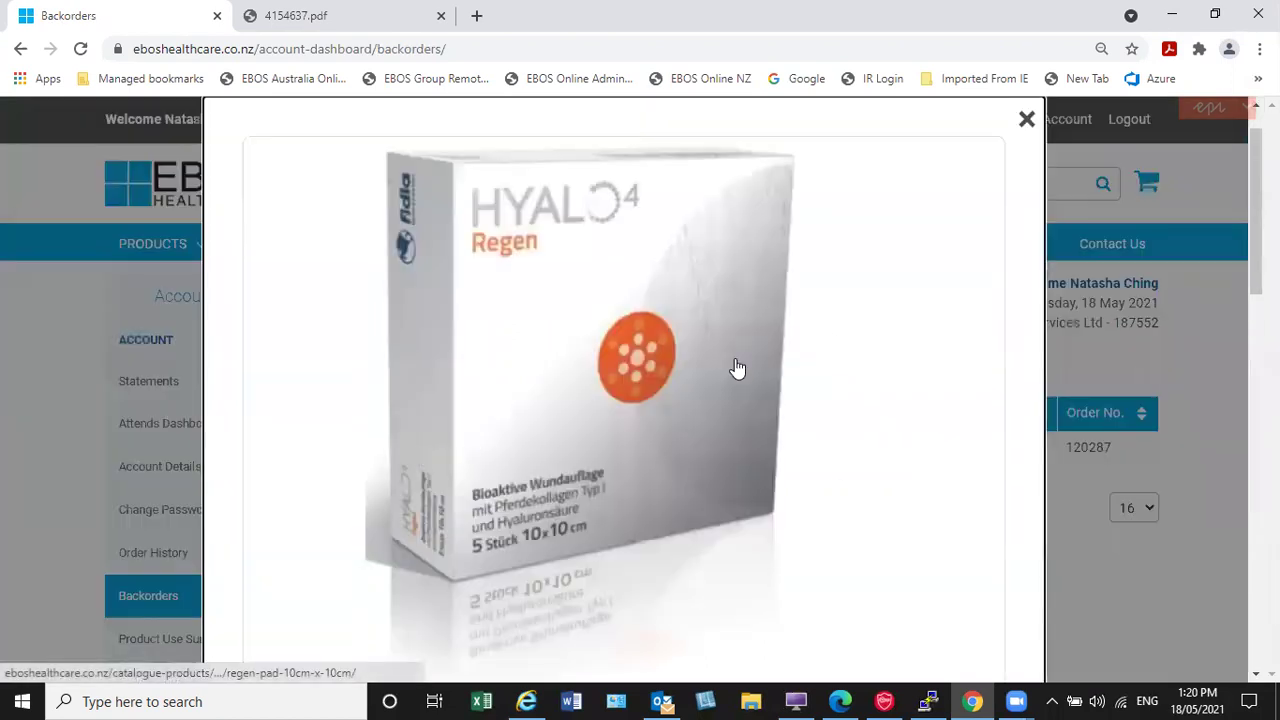
scroll(737, 369, "down", 4)
scroll(800, 340, "up", 5)
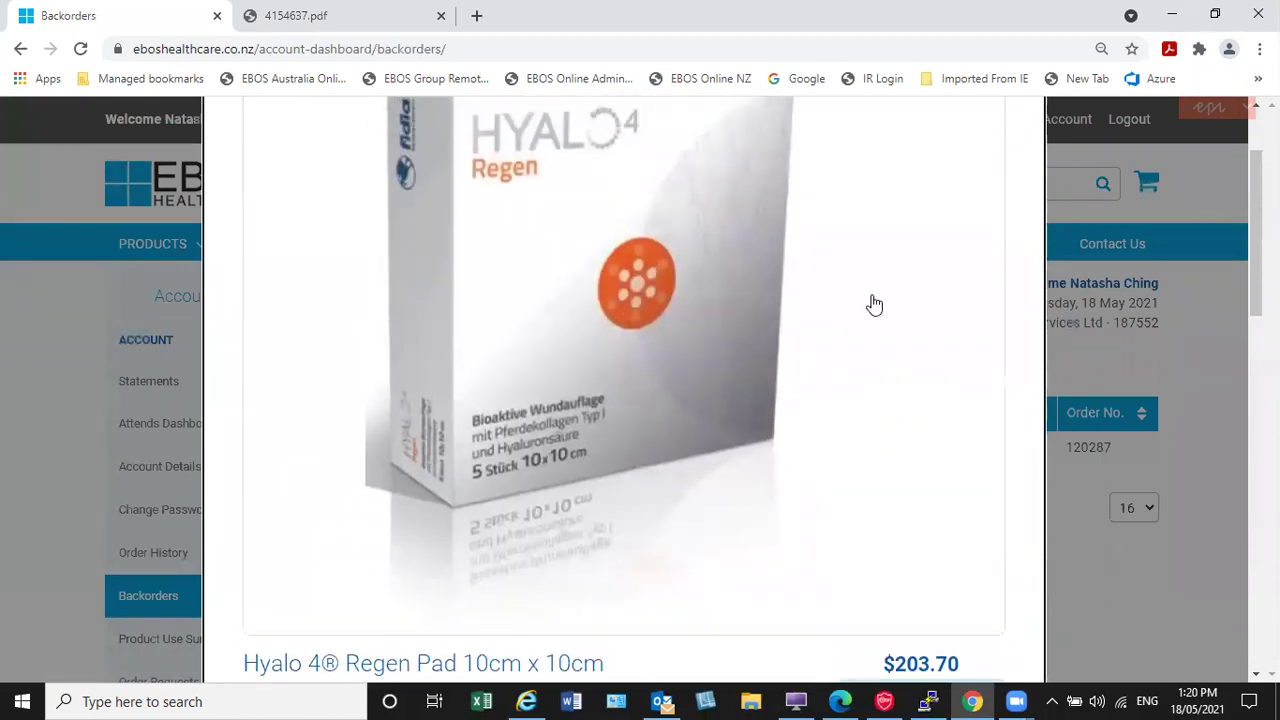
left_click(1029, 177)
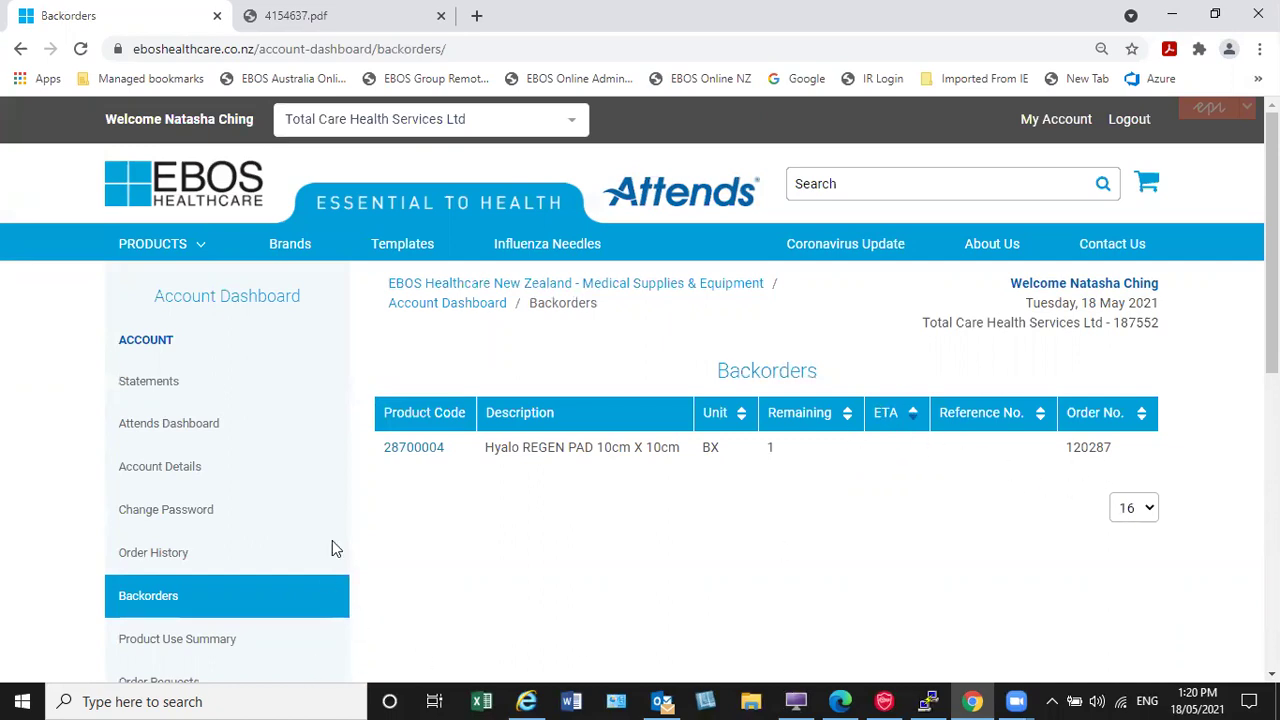
left_click(177, 641)
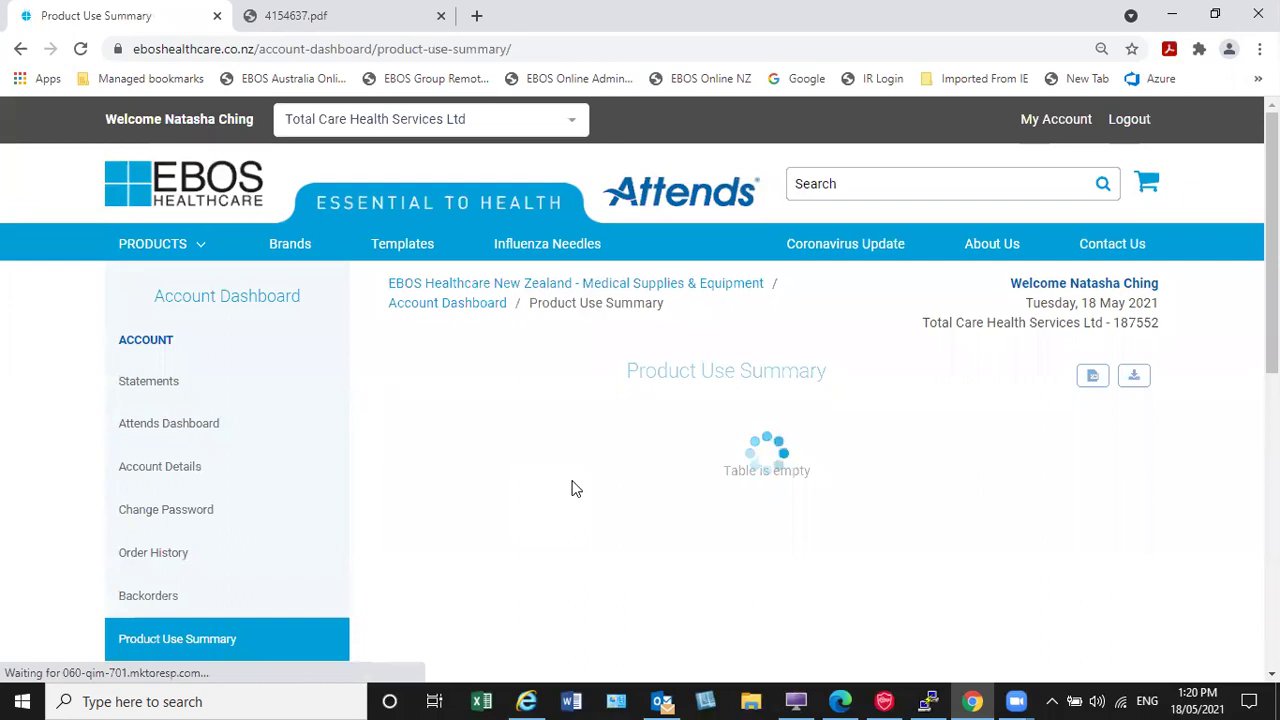
Step: Scroll through the Product Use Summary table of Jun–May monthly usage and totals
scroll(729, 457, "down", 1)
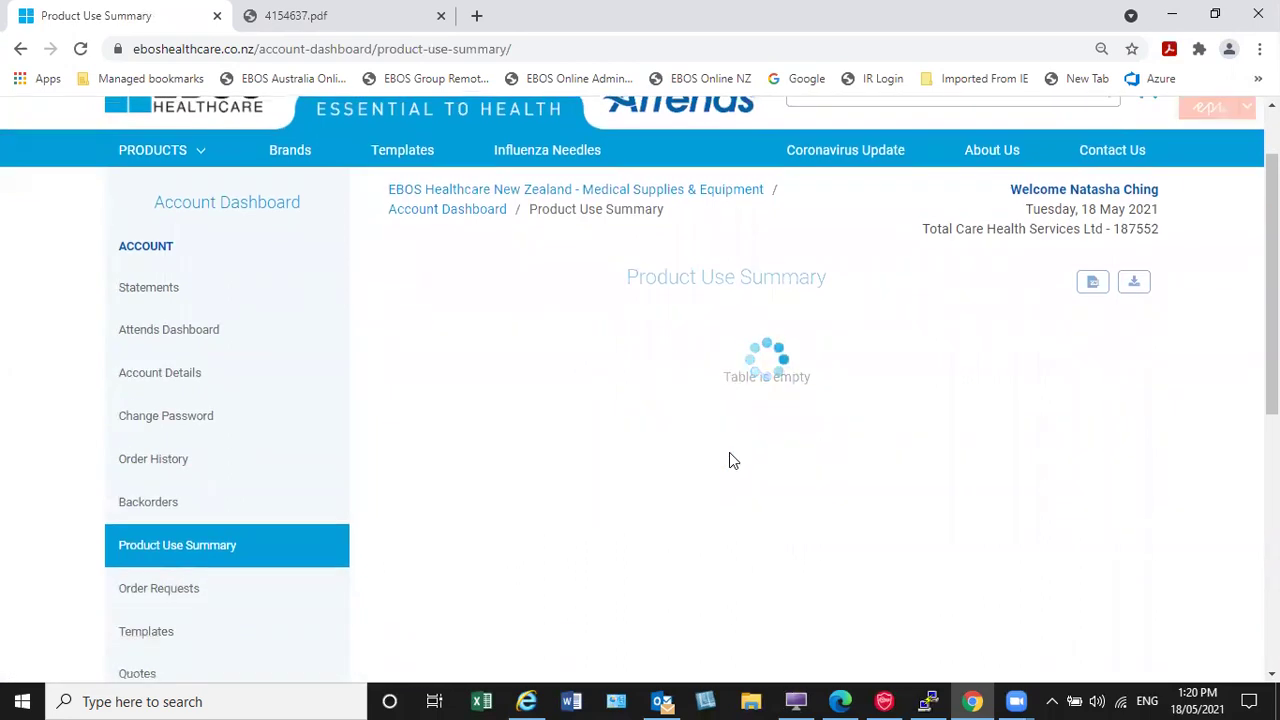
scroll(729, 455, "down", 2)
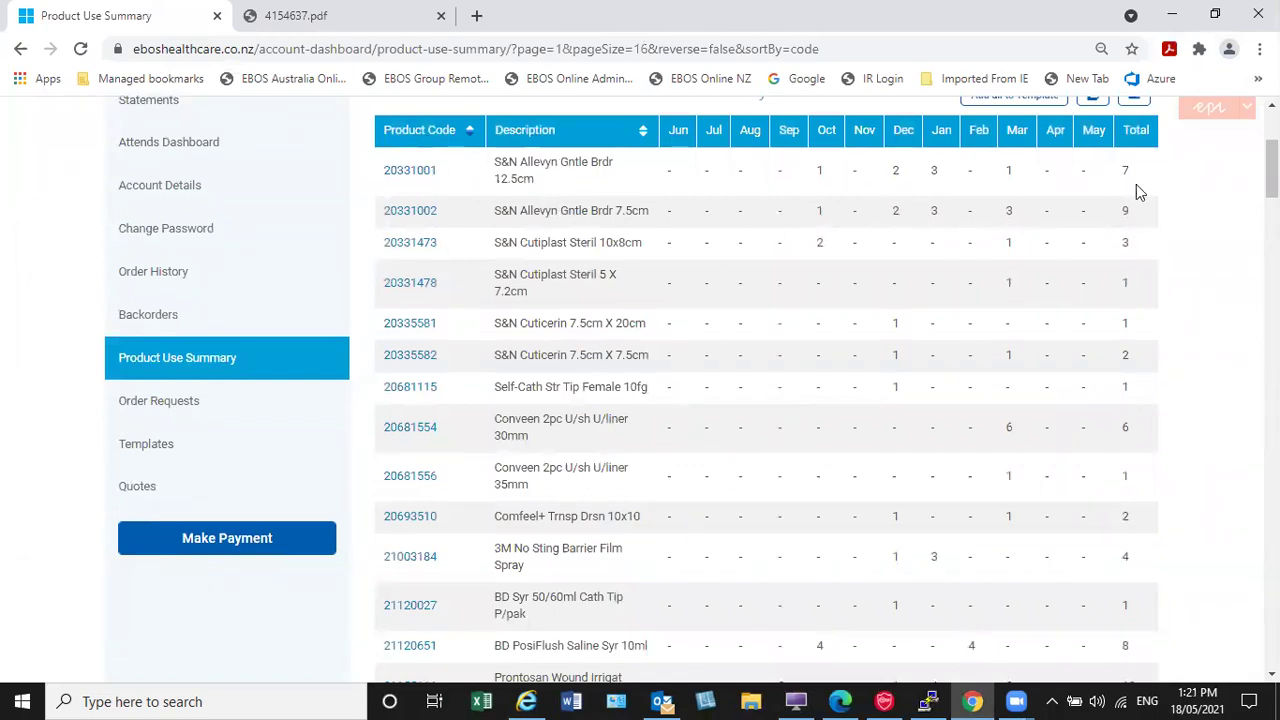
scroll(1141, 196, "down", 1)
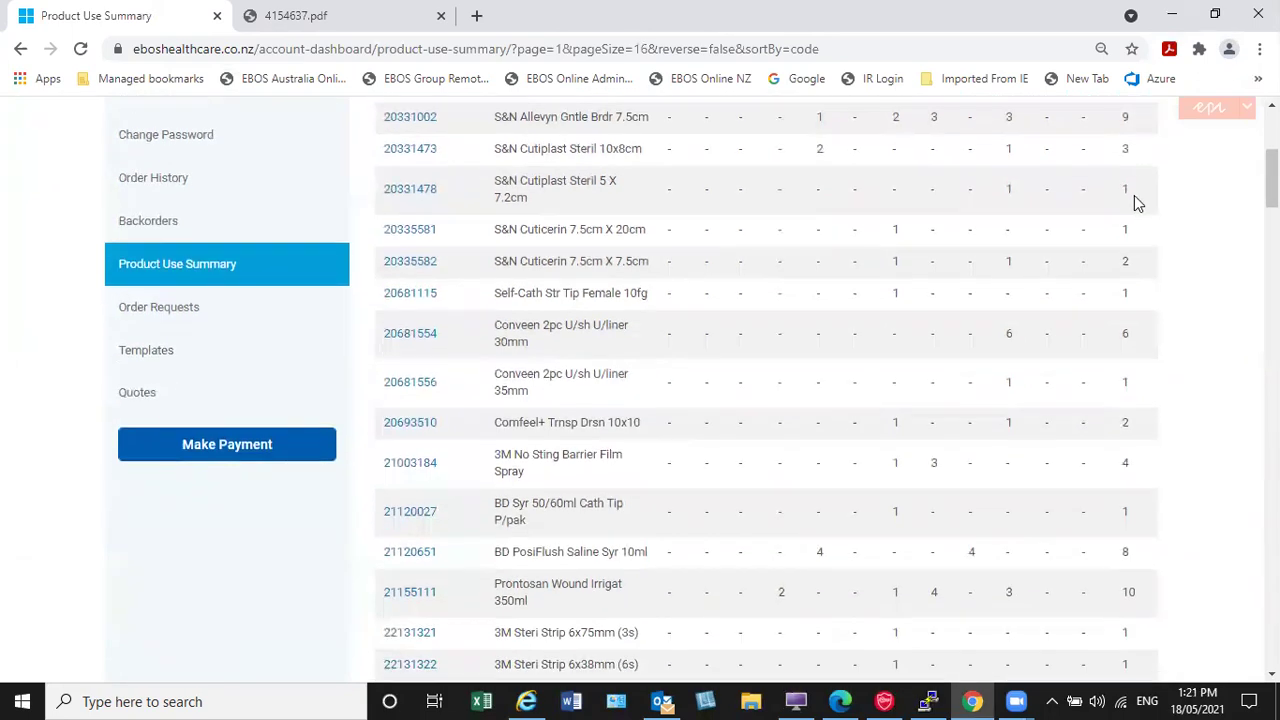
Step: In Edge, review the Order Requests list and saved Templates, then return to the home page
left_click(840, 700)
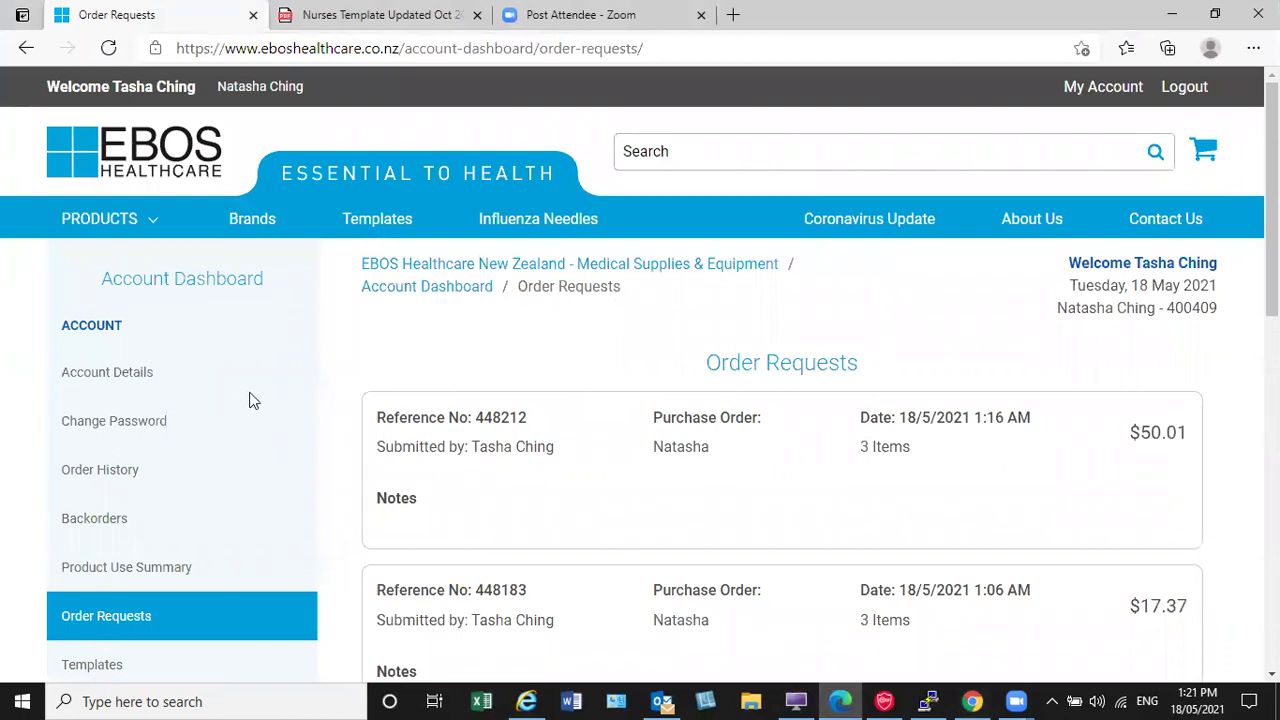
scroll(152, 454, "down", 1)
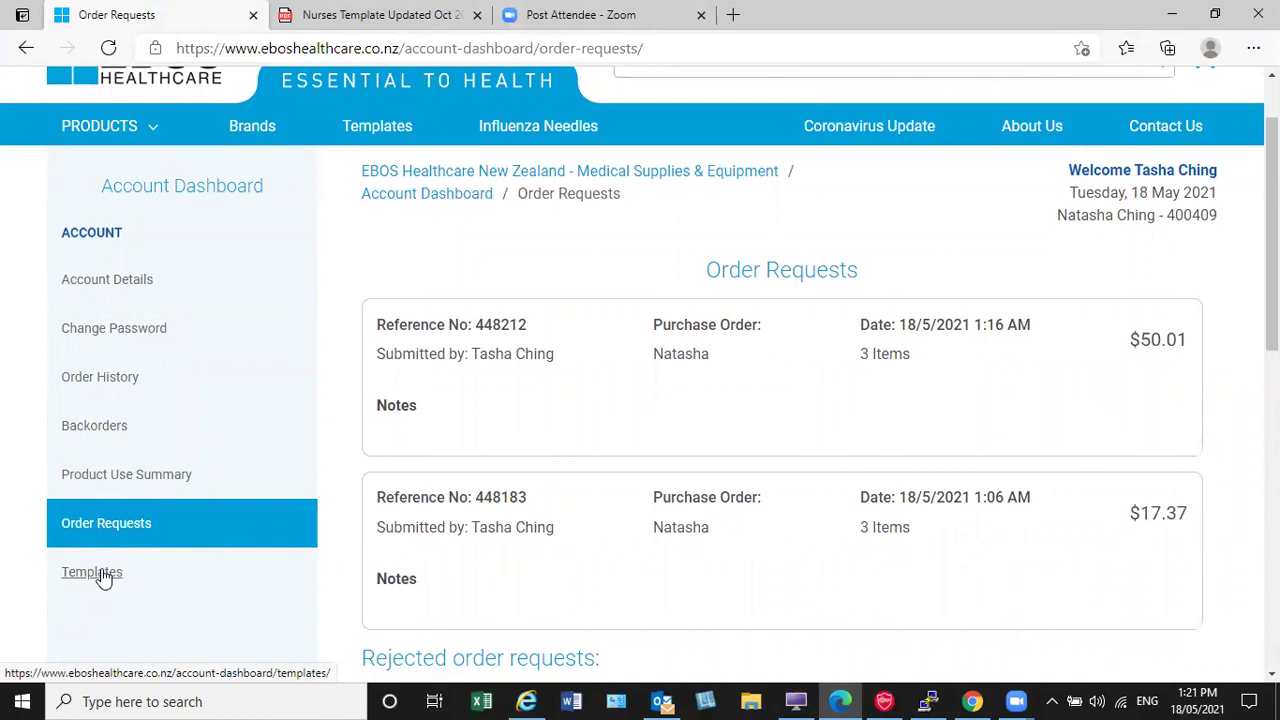
left_click(92, 572)
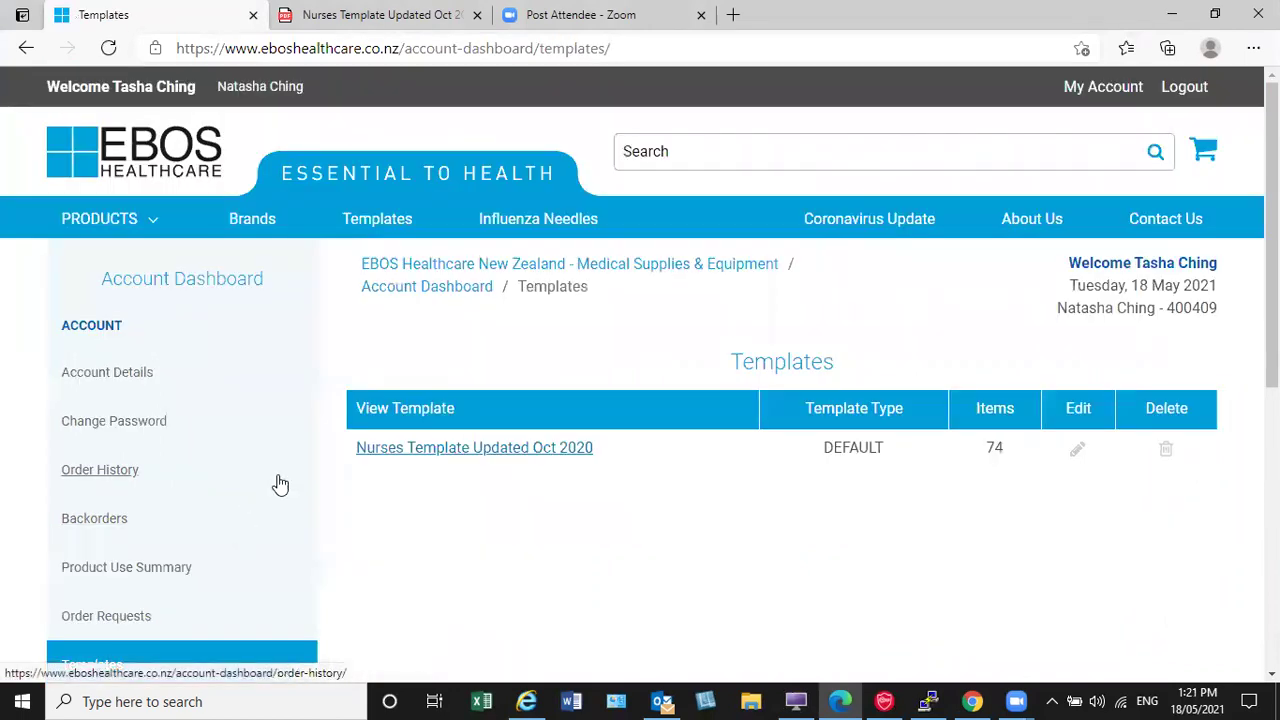
left_click(69, 160)
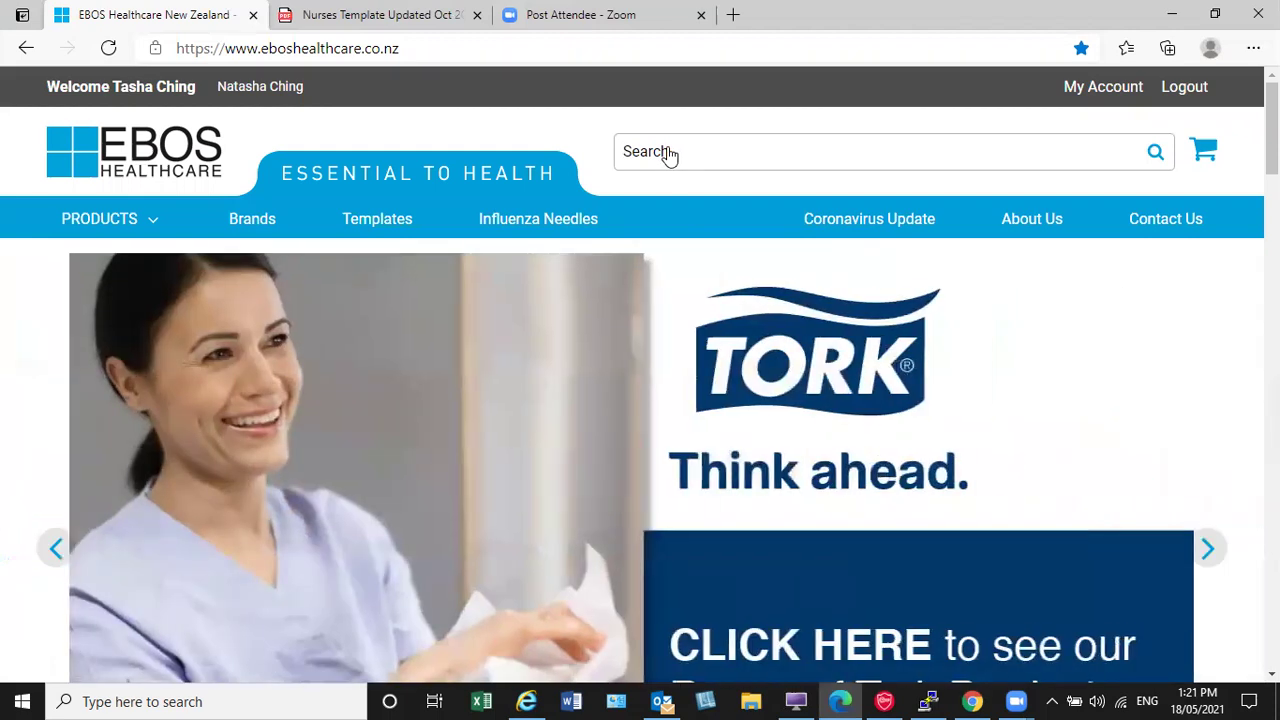
Step: Search the catalogue for 'Gloves' and open the Purple Nitrile-Xtra High Risk Exam Gloves Medium page
left_click(671, 155)
type("Gloves")
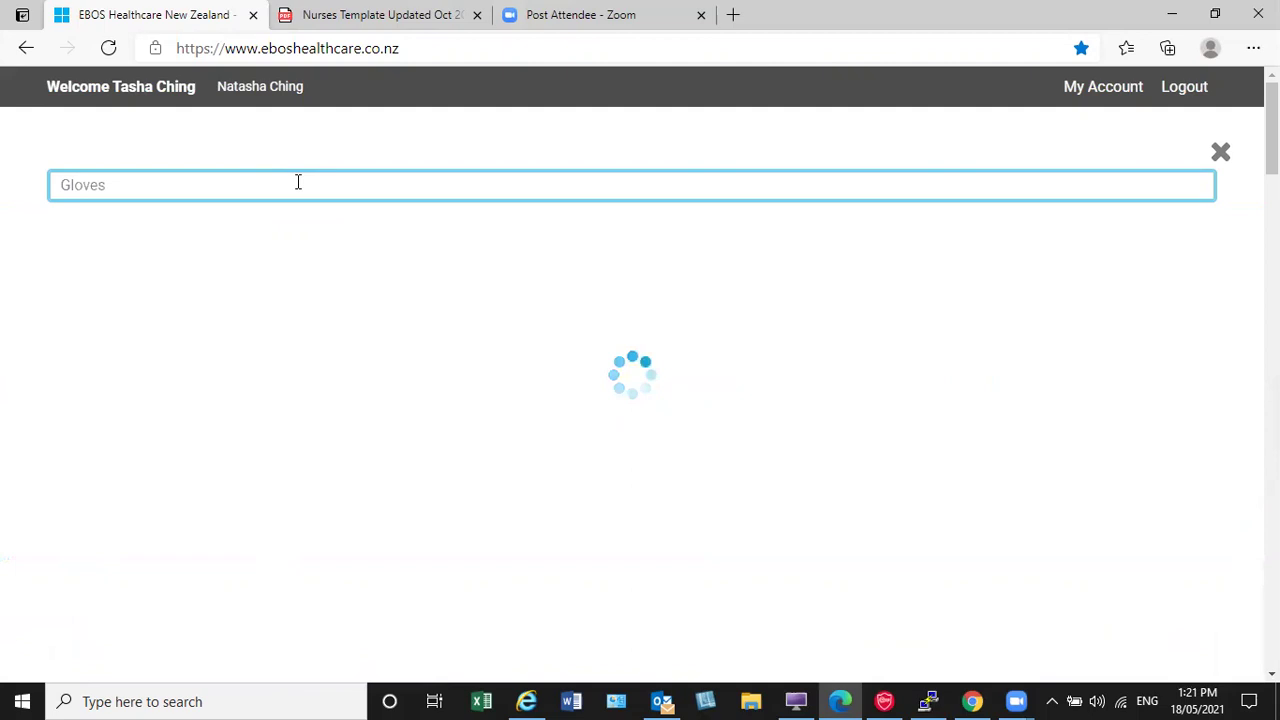
key("Return")
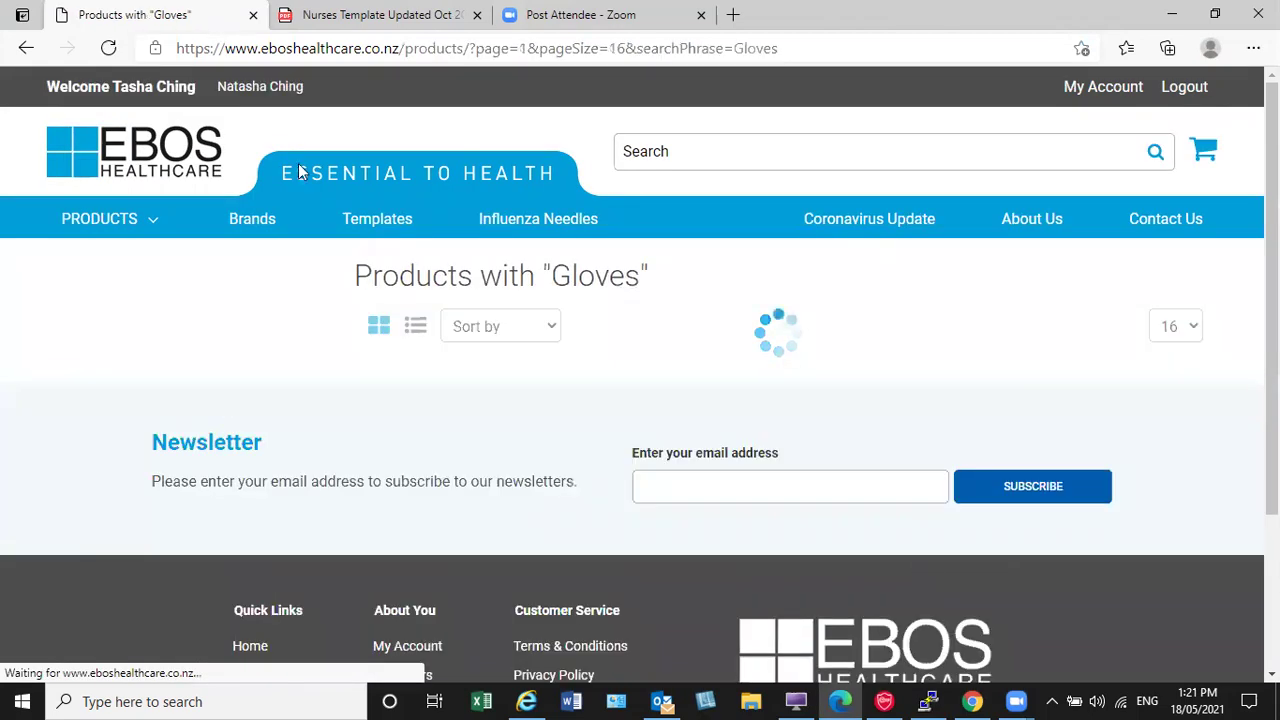
scroll(650, 343, "down", 1)
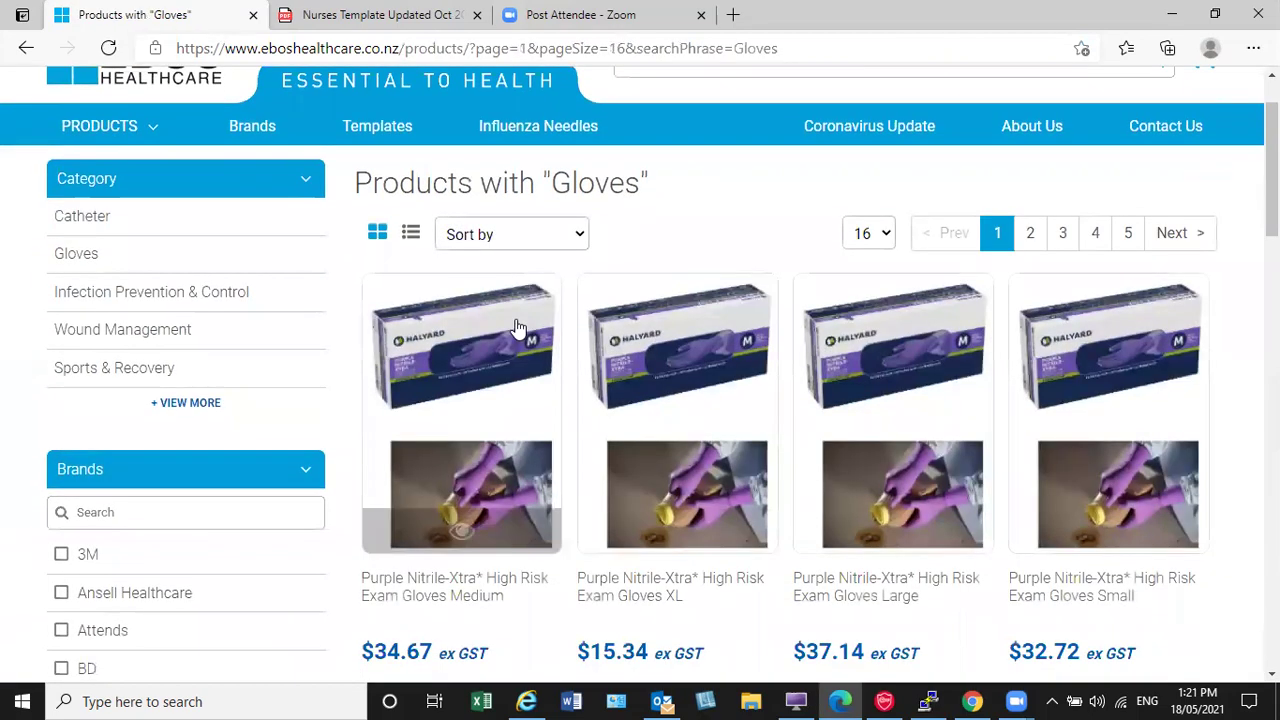
scroll(520, 330, "down", 1)
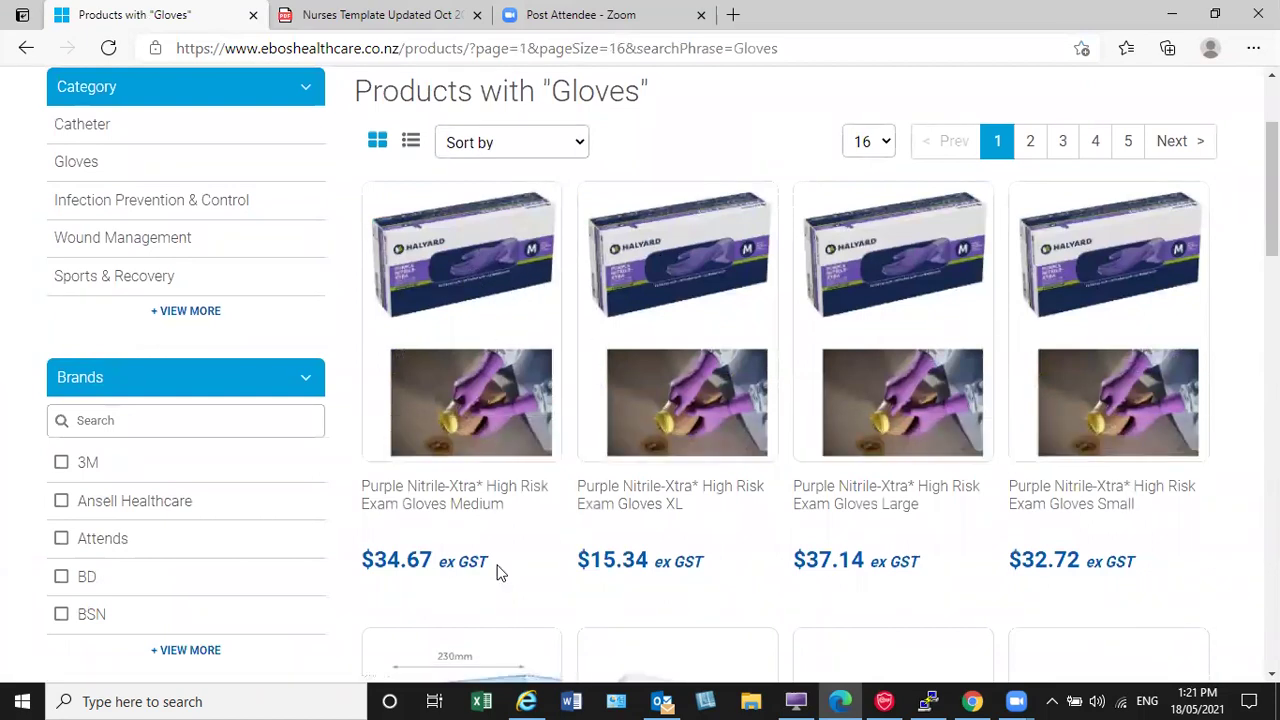
left_click(476, 385)
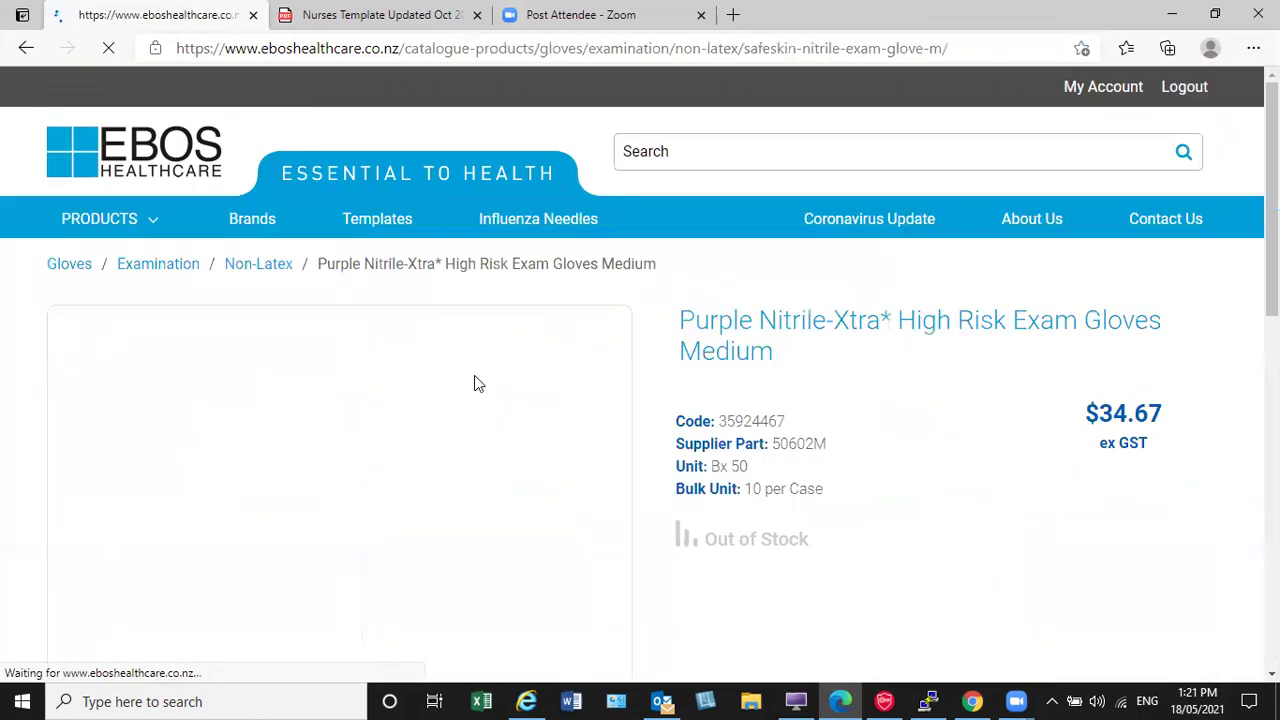
scroll(560, 368, "down", 2)
scroll(558, 371, "down", 2)
scroll(563, 371, "up", 4)
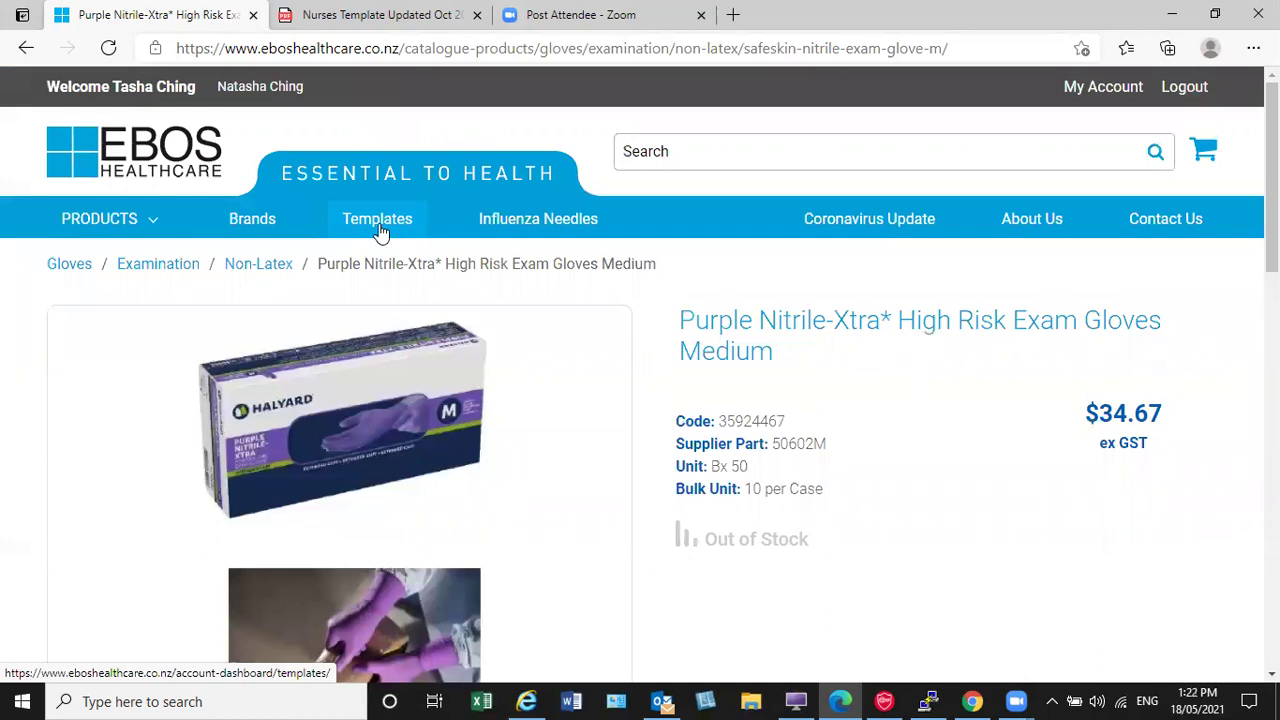
Step: From the home page, browse the PRODUCTS > Diagnostic > Blood Testing category
left_click(88, 168)
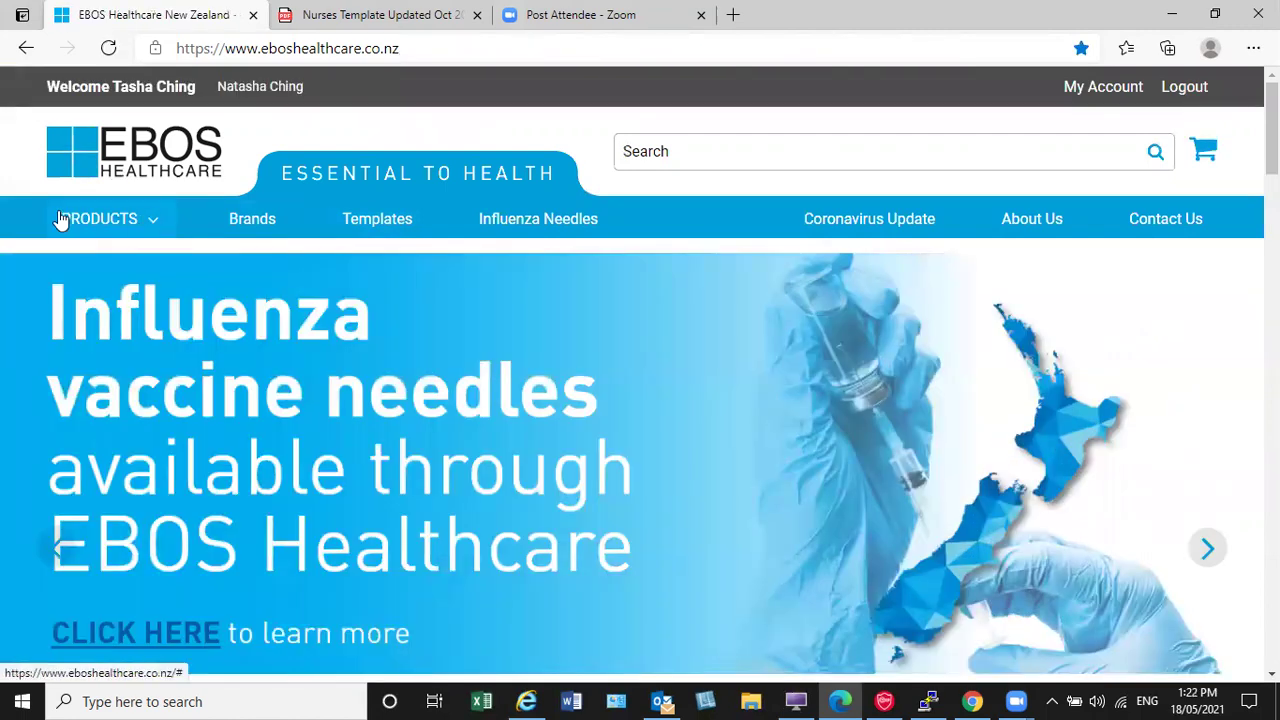
left_click(158, 227)
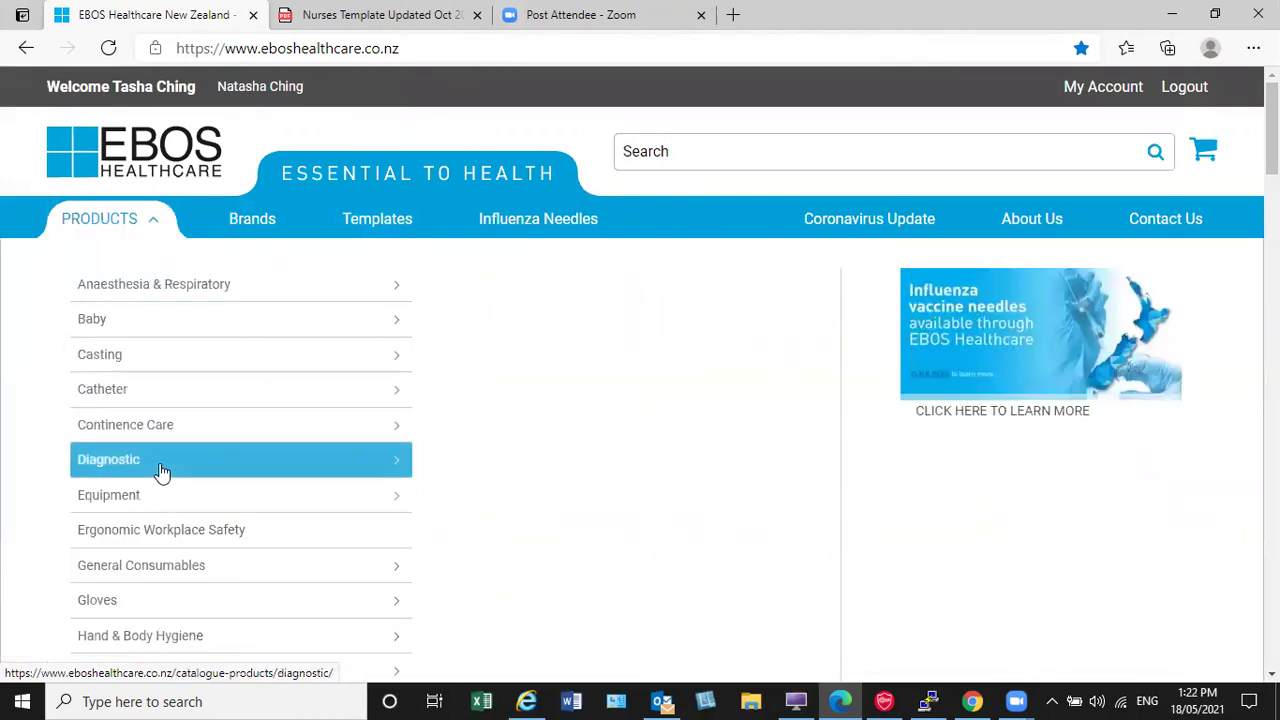
mouse_move(160, 466)
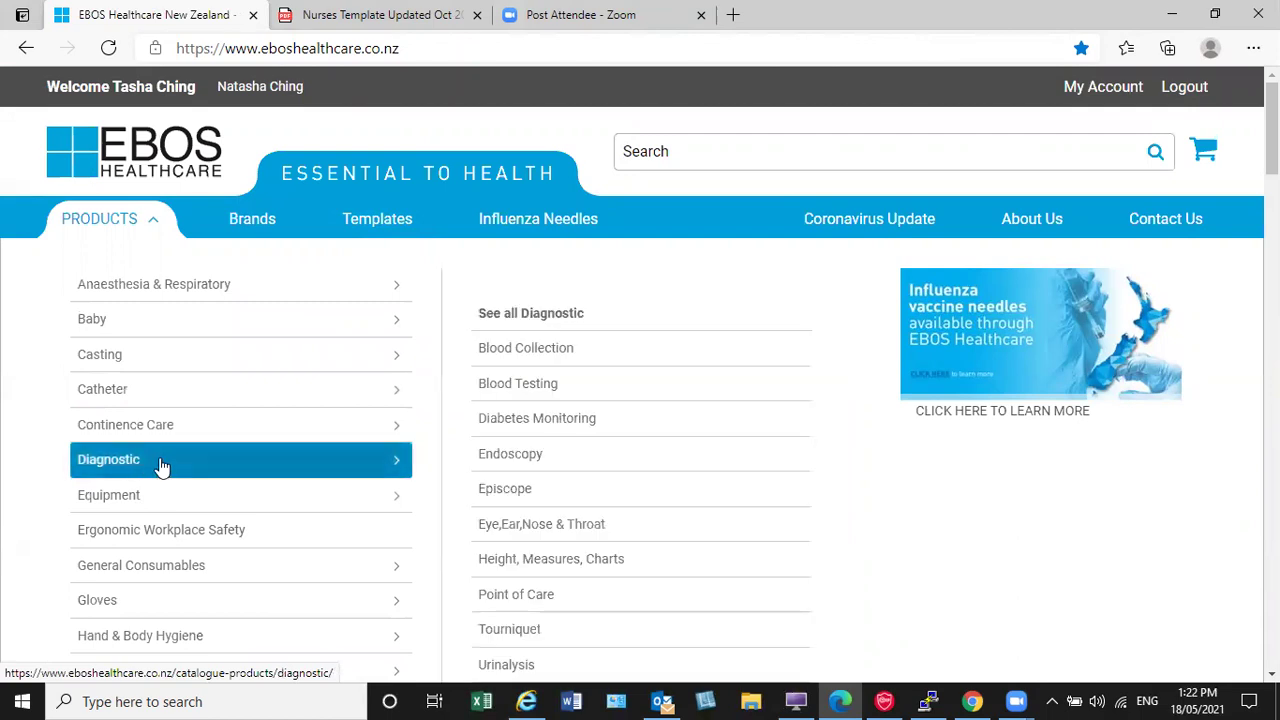
left_click(518, 386)
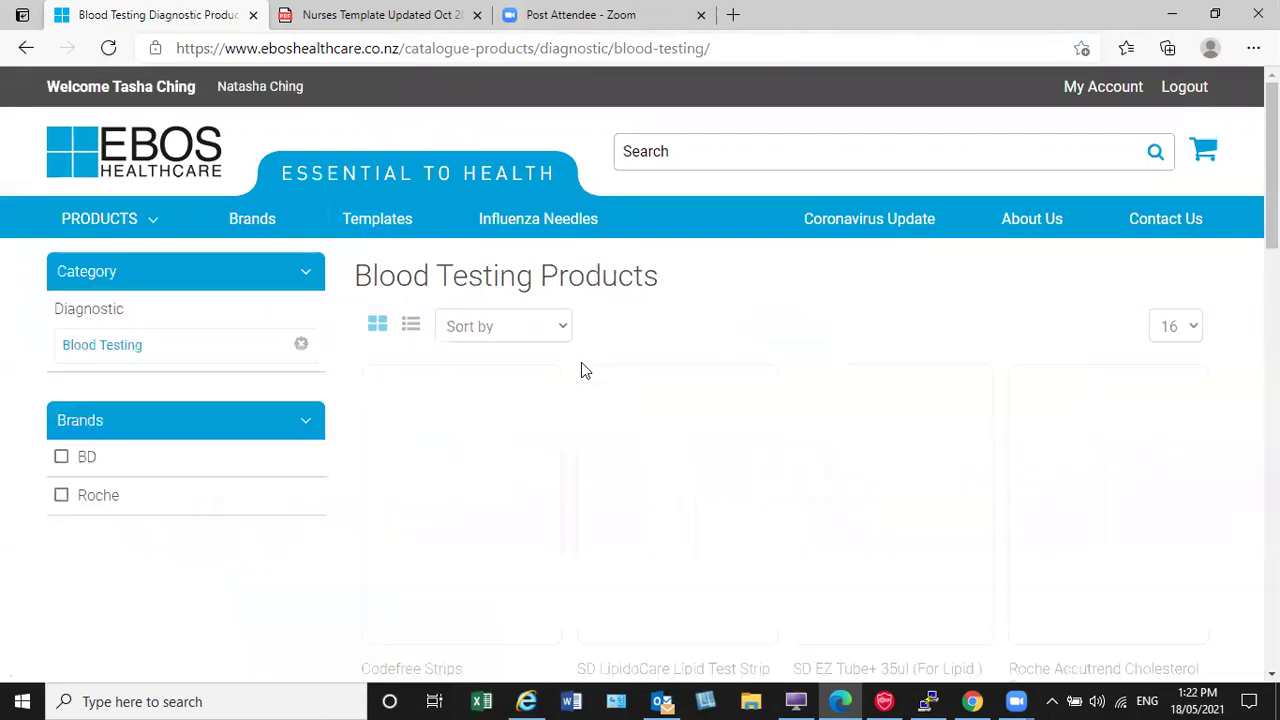
scroll(583, 375, "down", 3)
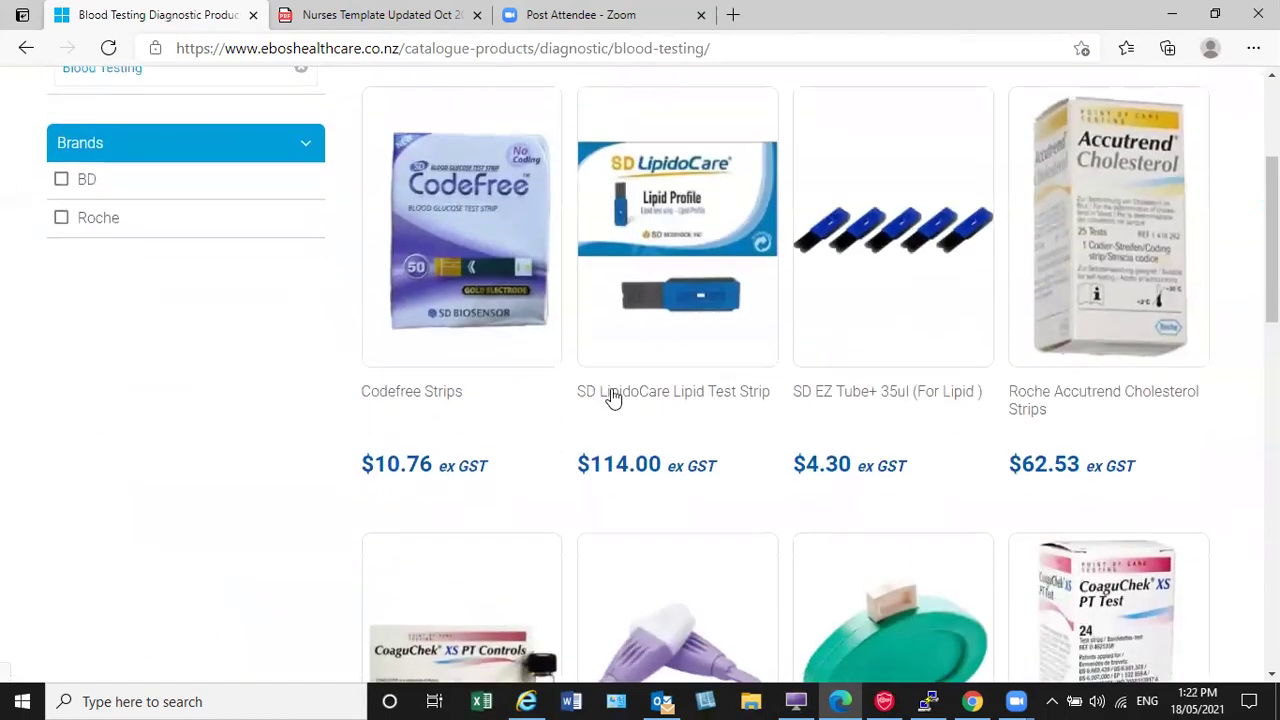
scroll(826, 478, "up", 3)
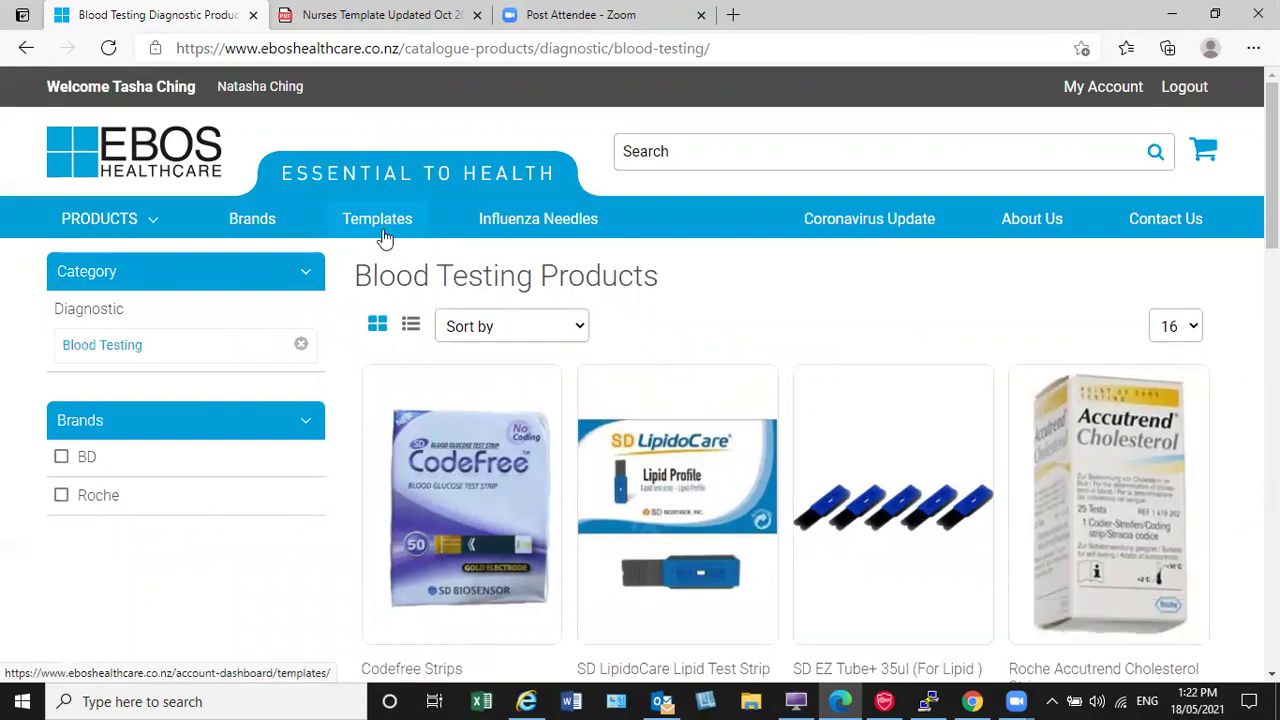
Step: Browse the Brands directory, then go back to the home page
left_click(256, 220)
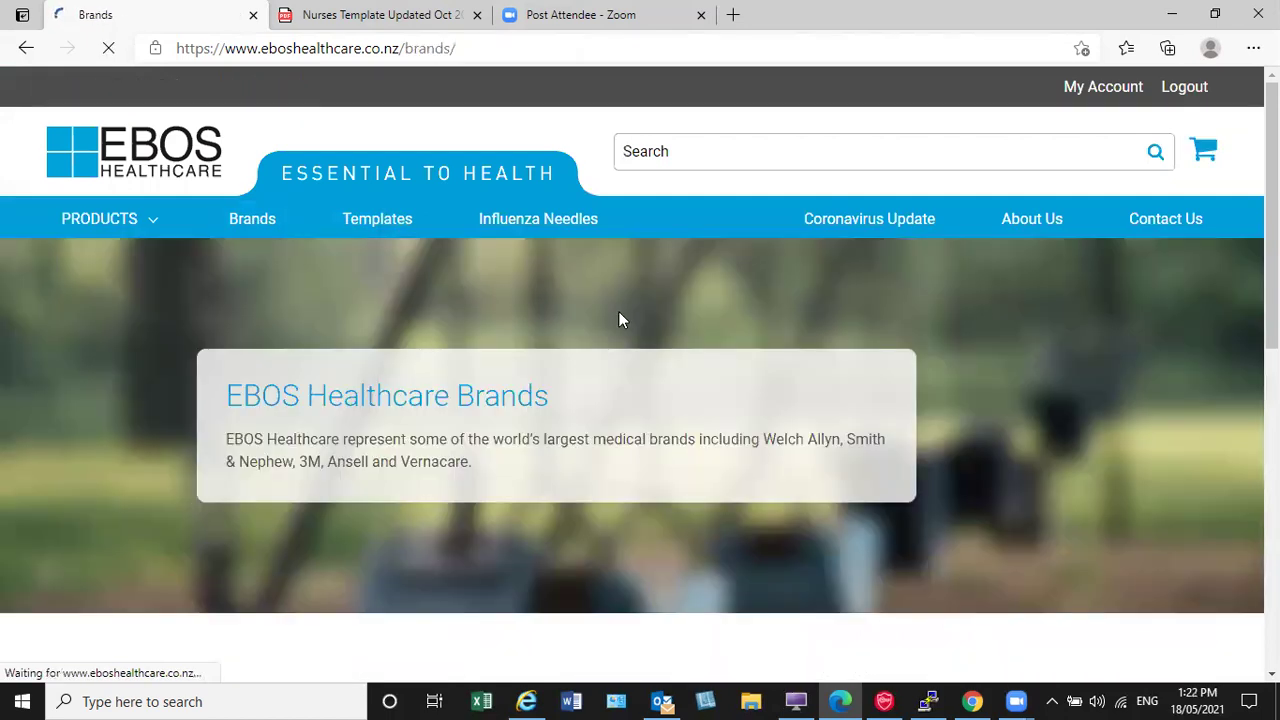
scroll(703, 338, "down", 2)
scroll(705, 338, "down", 5)
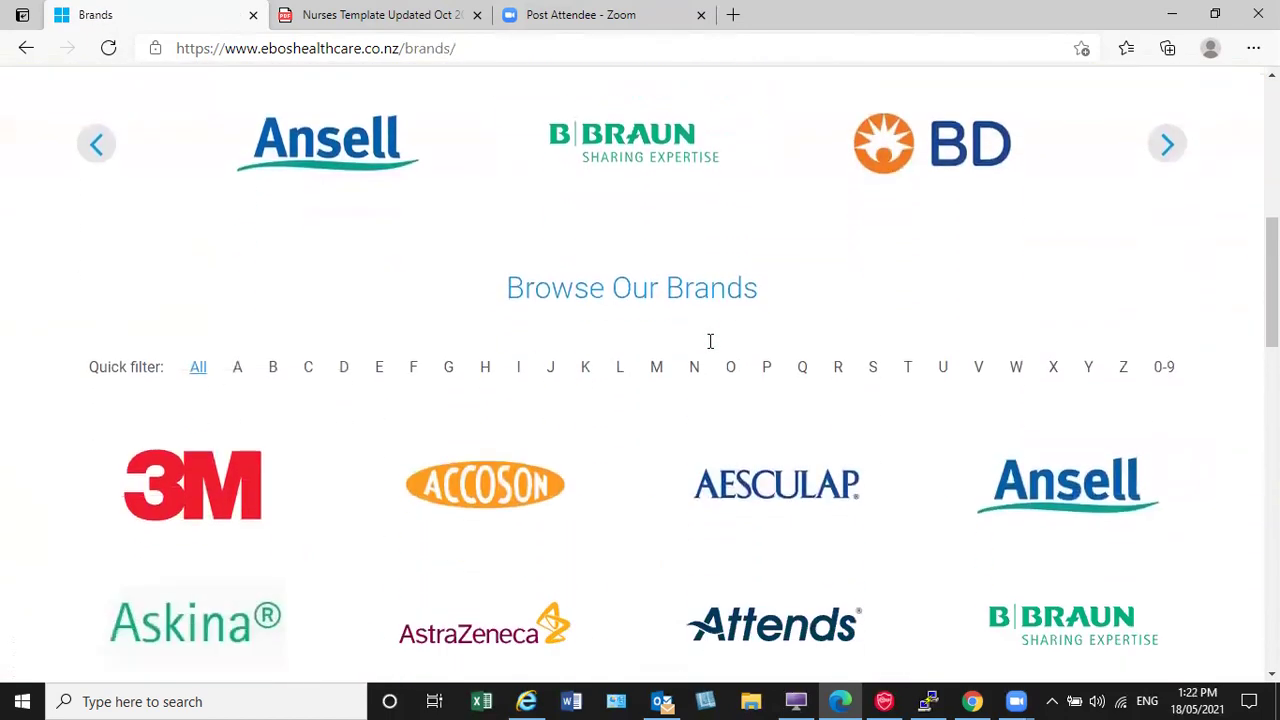
scroll(660, 340, "up", 8)
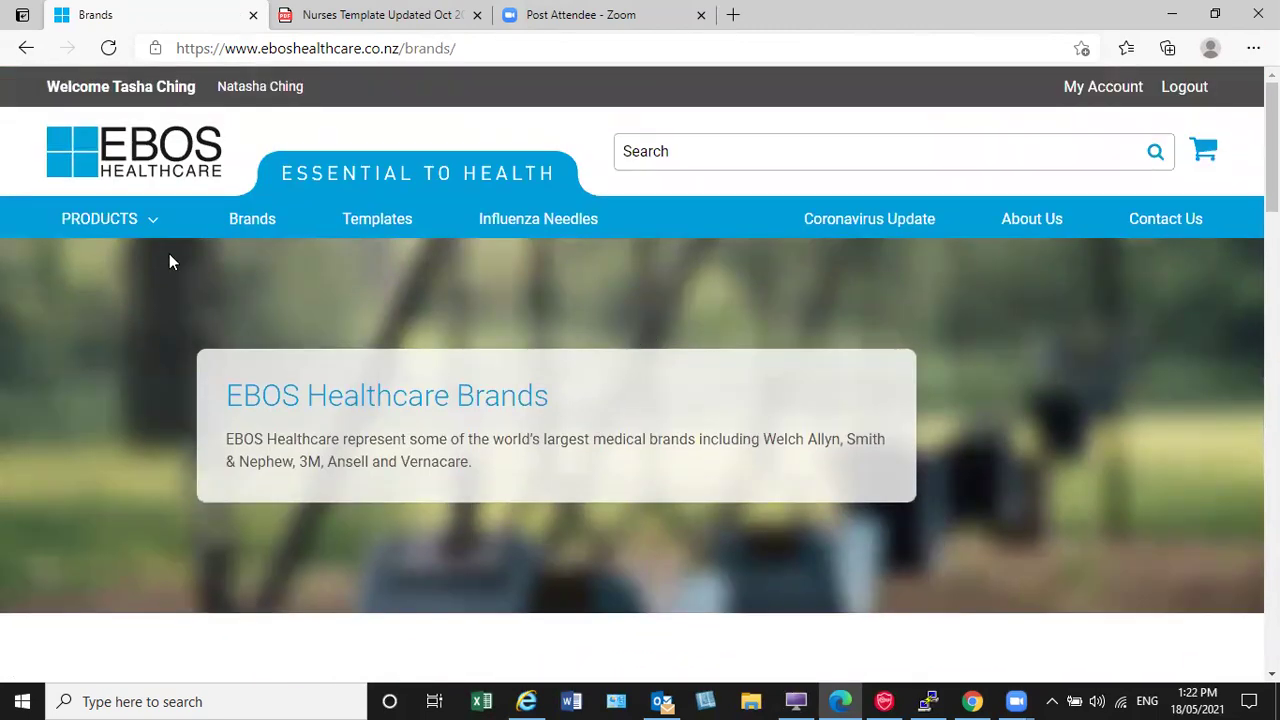
left_click(146, 163)
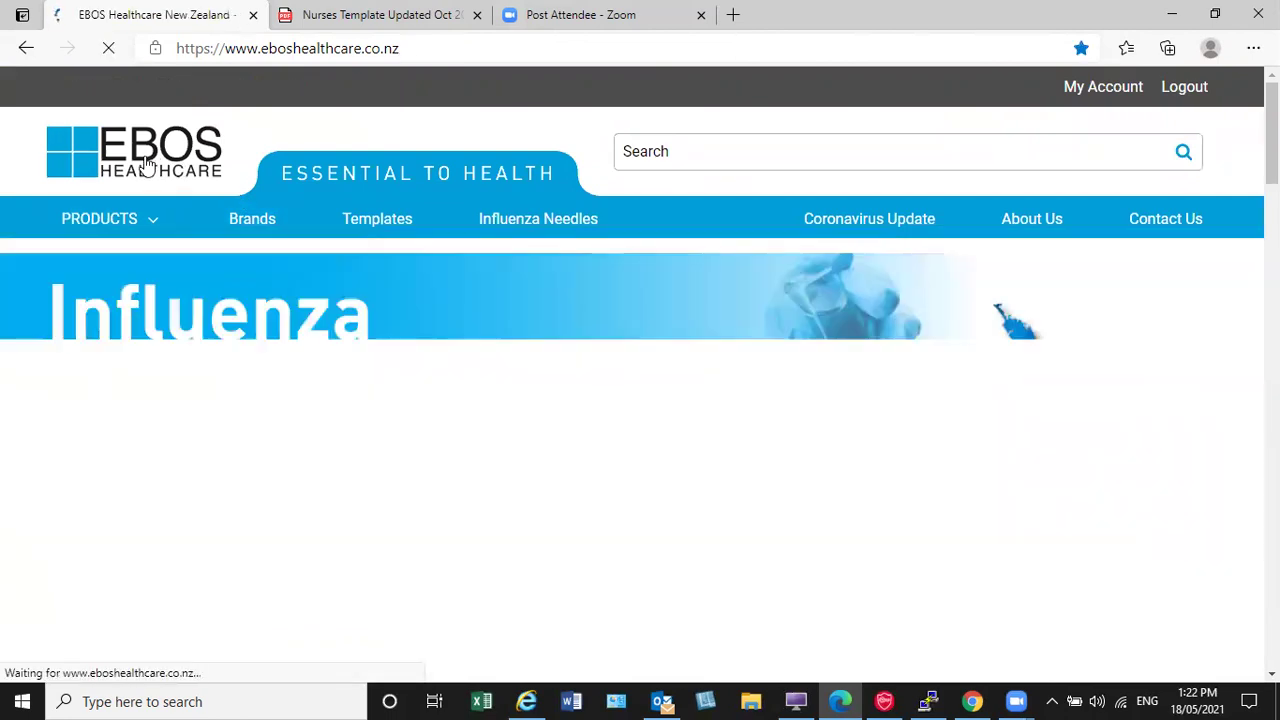